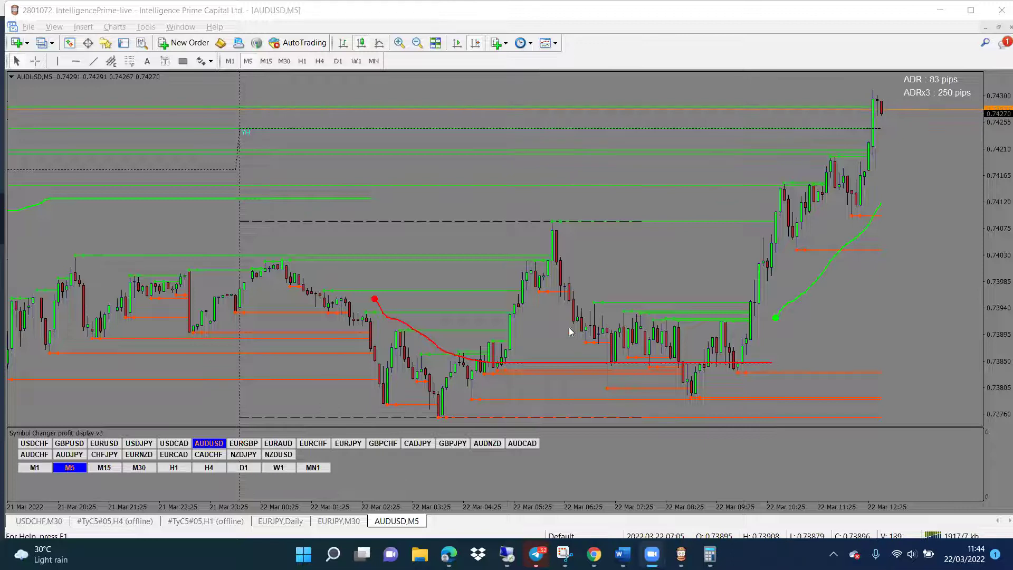
Remove the ADRx3 indicator from the AUDUSD M5 chart
click(400, 42)
drag(561, 133, 427, 158)
scroll(412, 156, down, 15)
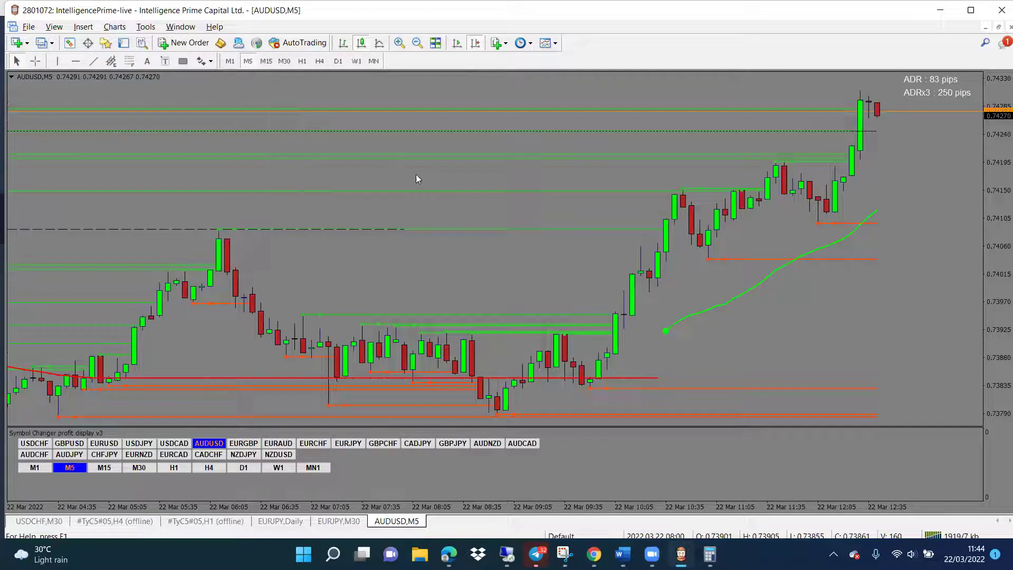
right_click(480, 253)
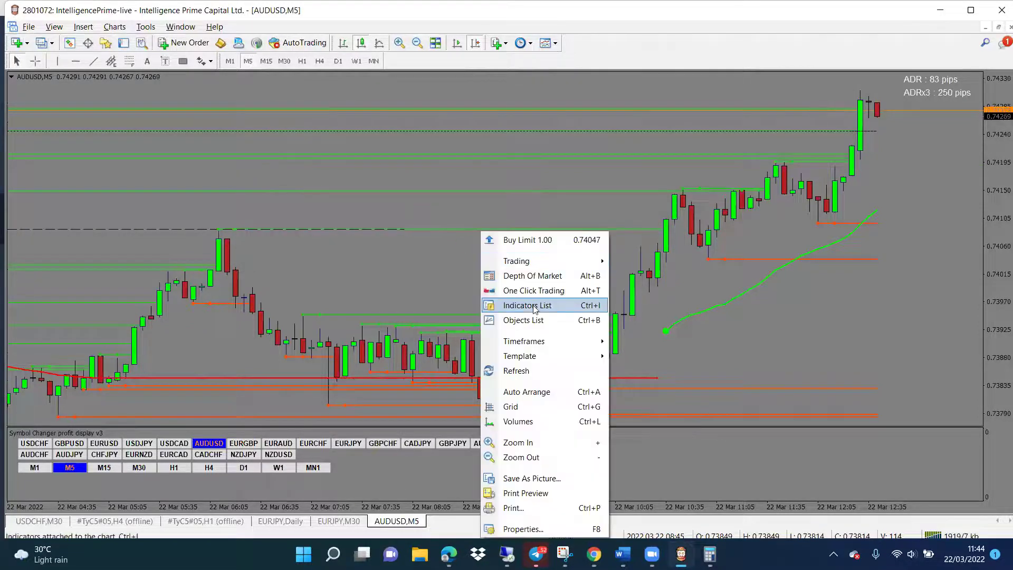
click(535, 309)
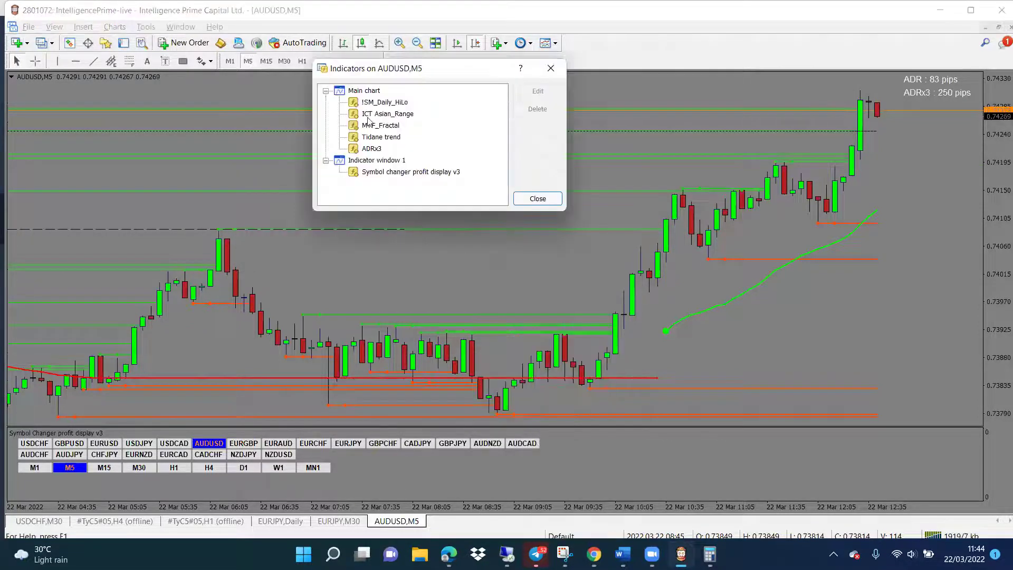
click(379, 151)
click(530, 110)
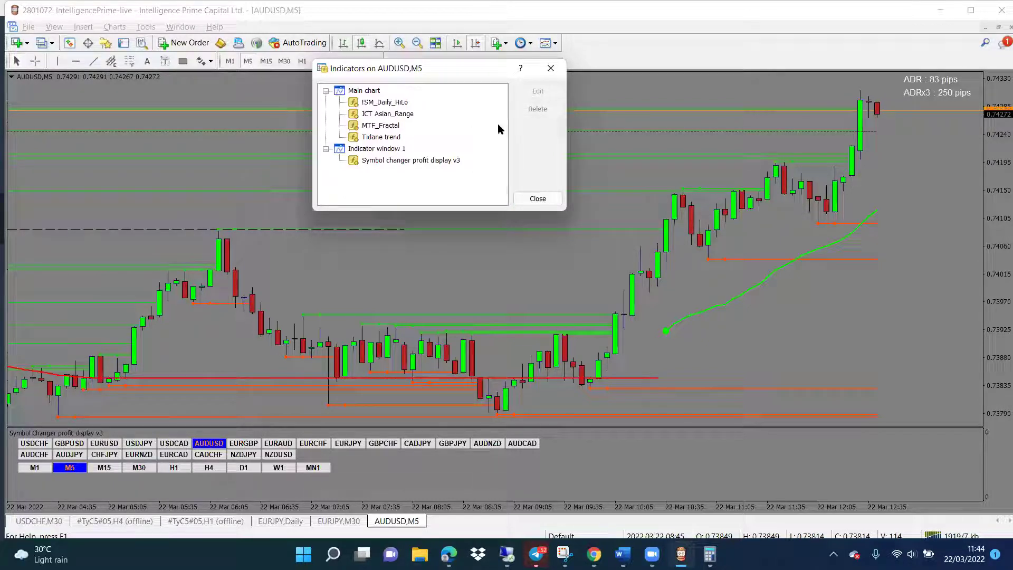
Set the MTF_Fractal indicator's Fractal_Timeframe to 15 and check the resulting fractal lines on the chart
click(391, 128)
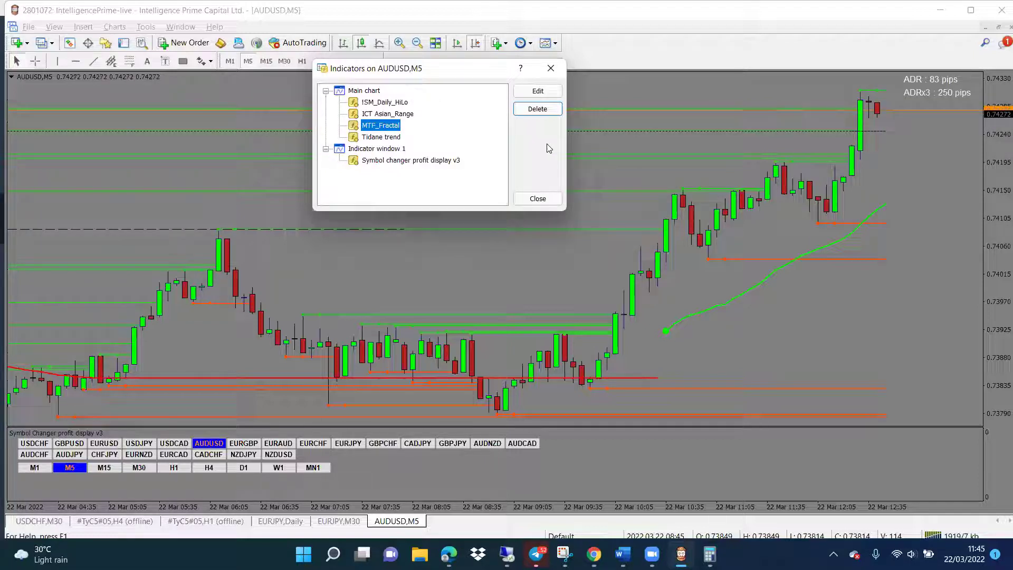
click(397, 139)
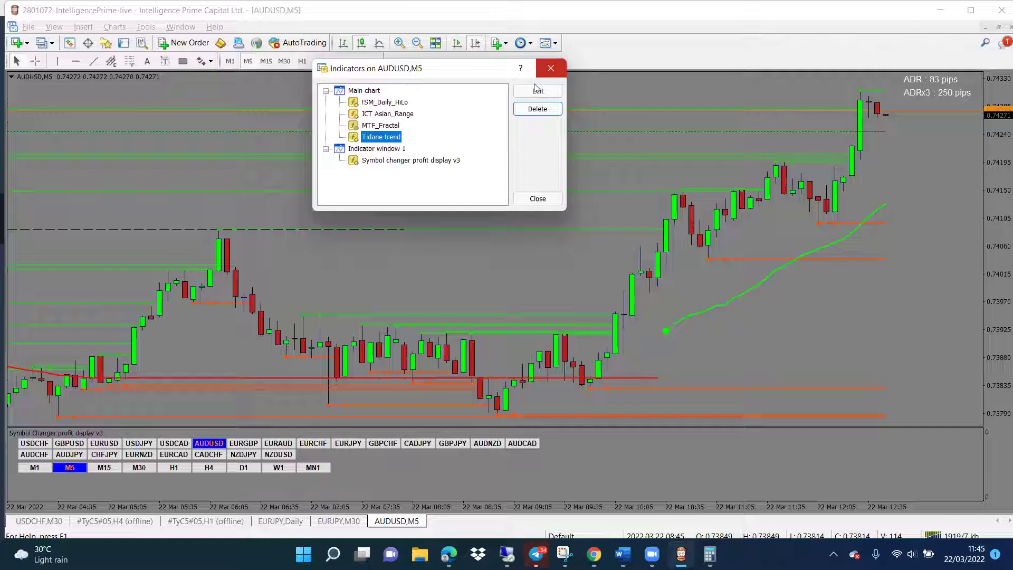
double_click(391, 127)
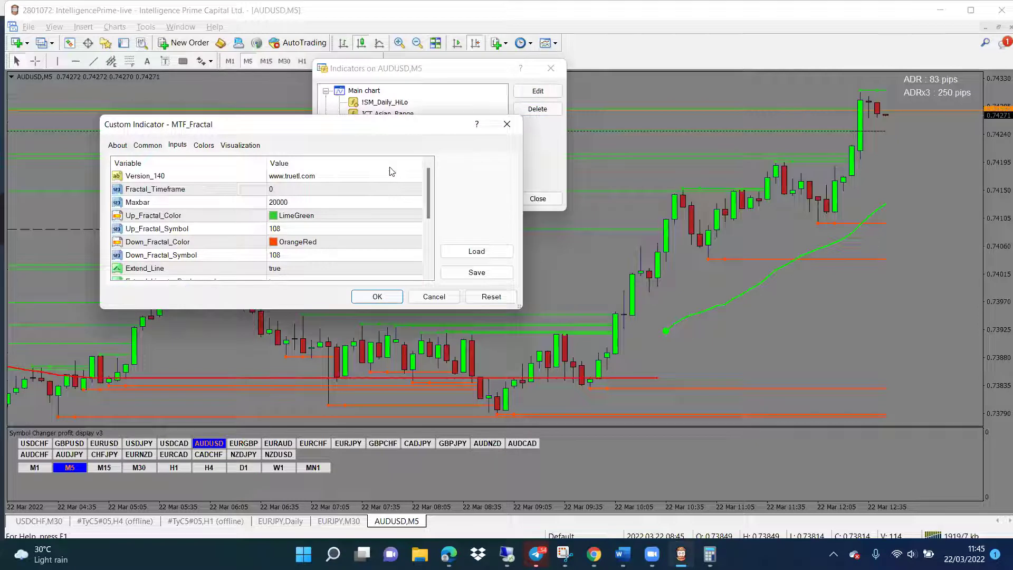
click(286, 192)
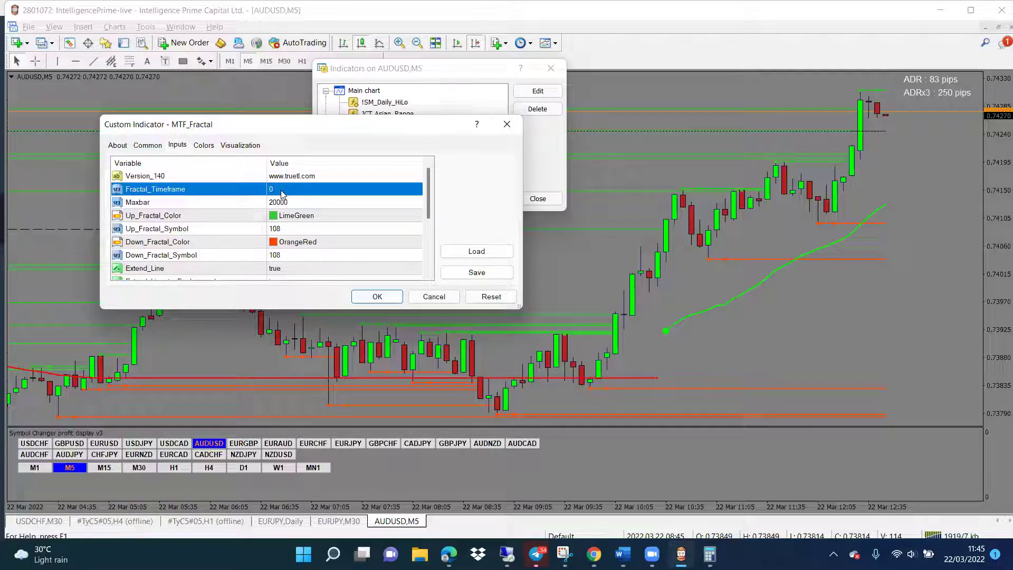
click(282, 190)
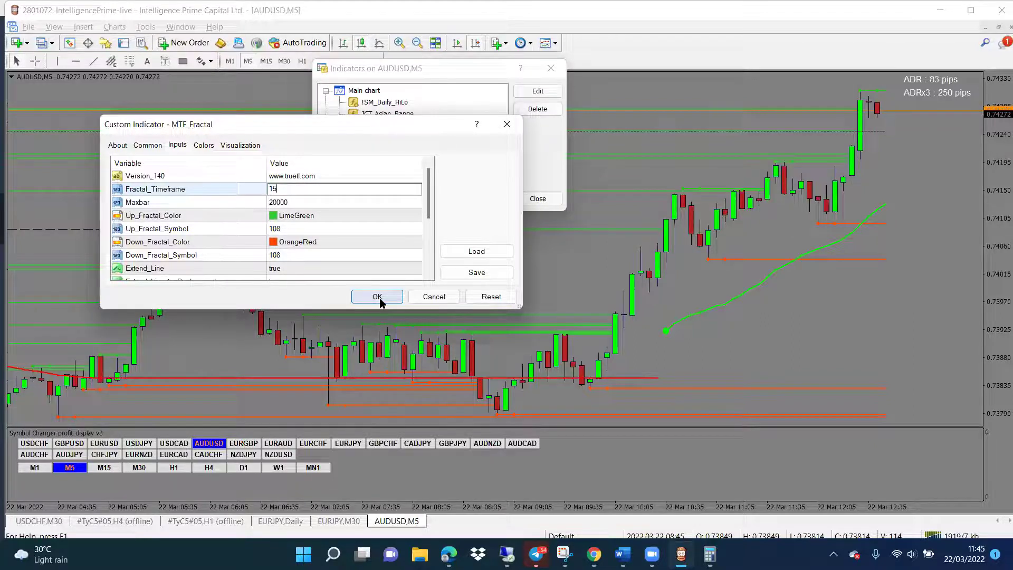
click(397, 300)
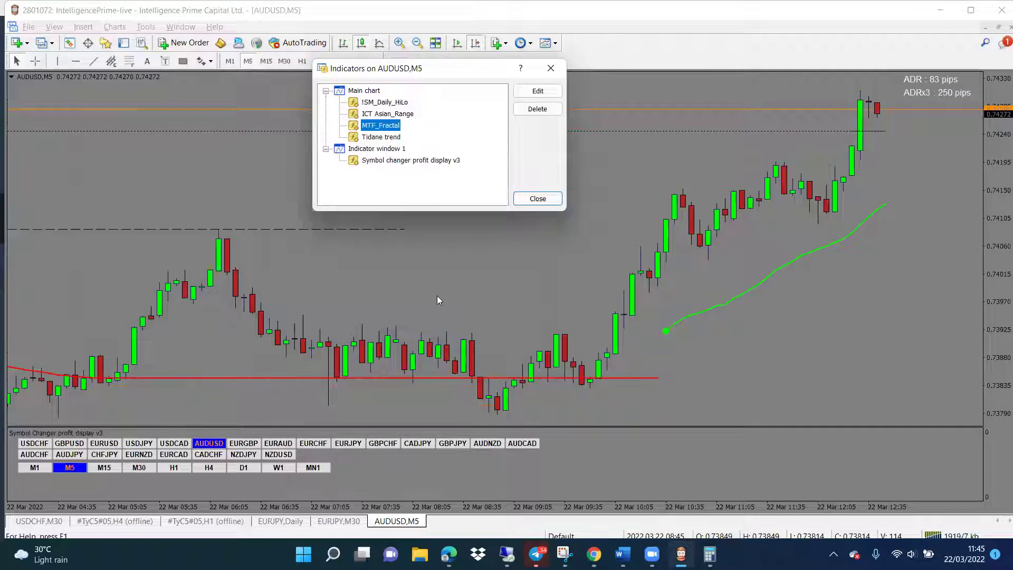
click(526, 202)
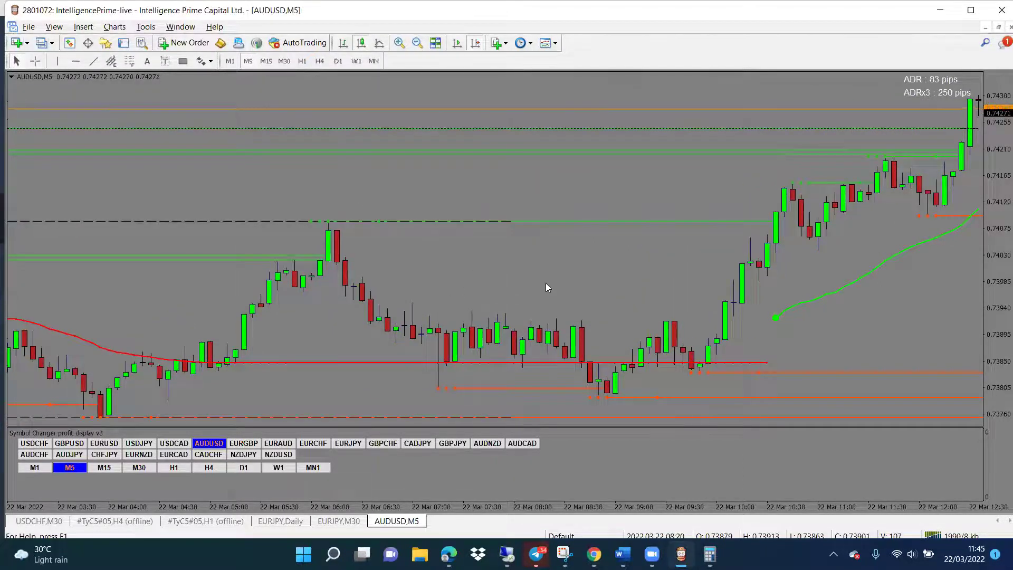
drag(547, 284, 500, 281)
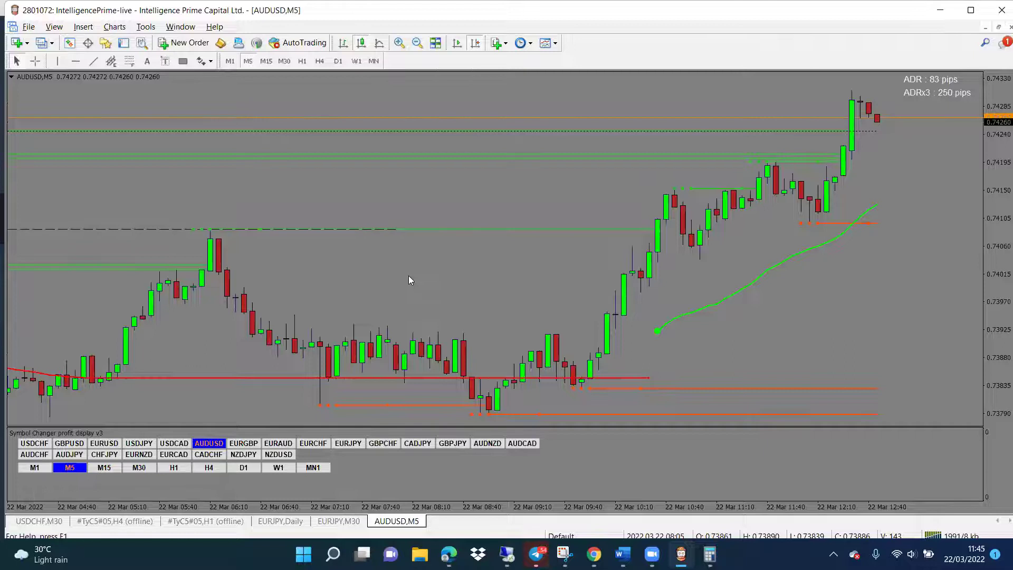
Set the MTF_Fractal indicator's Fractal_Timeframe back to 0 and close the indicator list
right_click(392, 190)
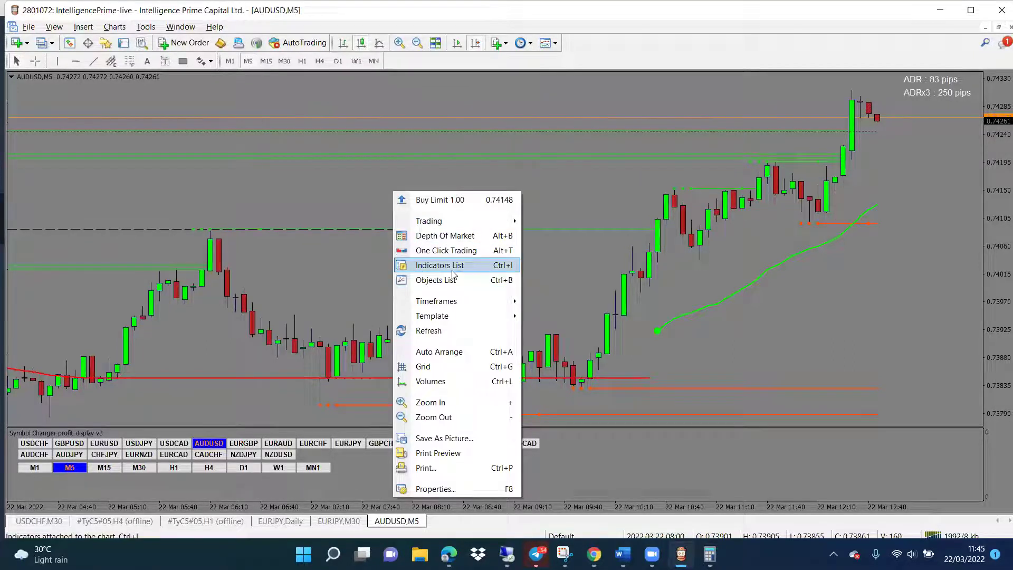
click(450, 264)
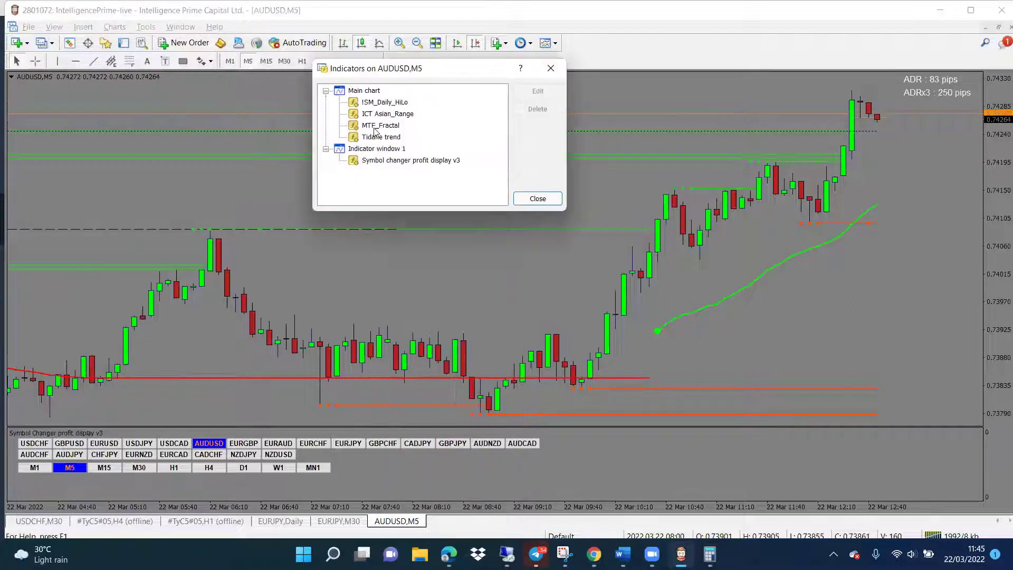
click(377, 127)
double_click(377, 127)
double_click(301, 190)
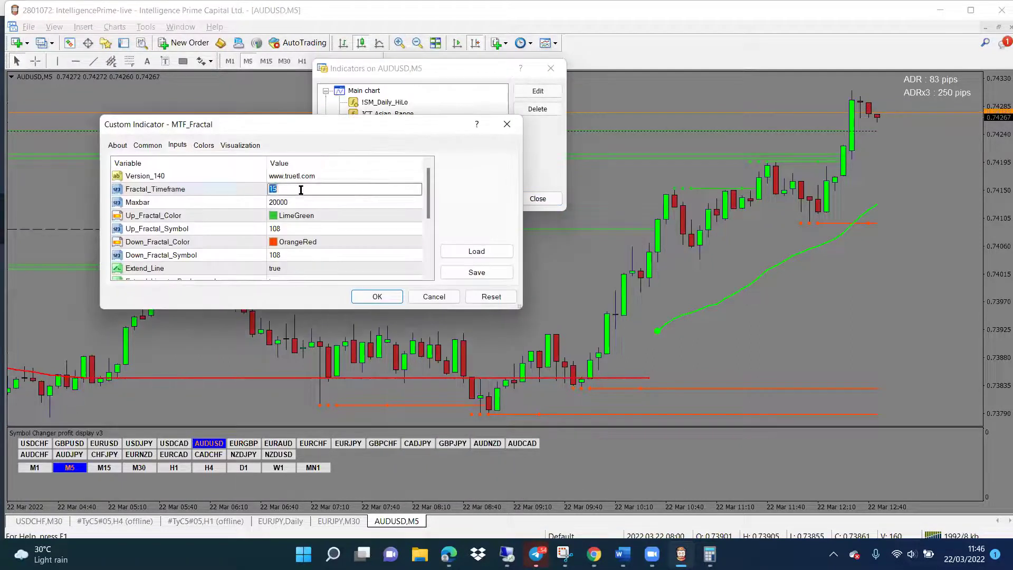
text(0)
click(386, 300)
click(524, 204)
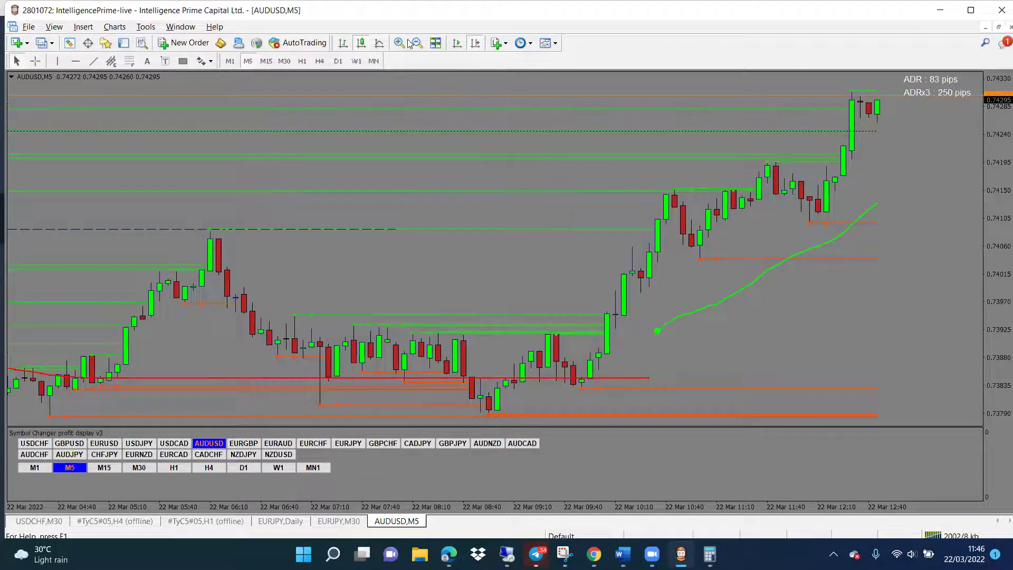
Add the Bill Williams Fractals indicator to the AUDUSD M5 chart in black
key(plus)
click(475, 43)
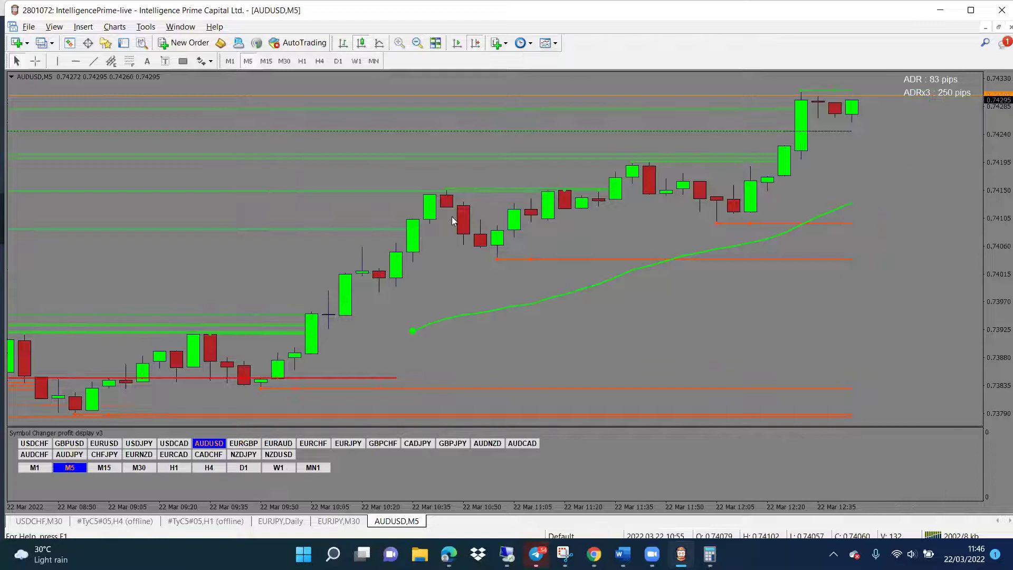
click(83, 30)
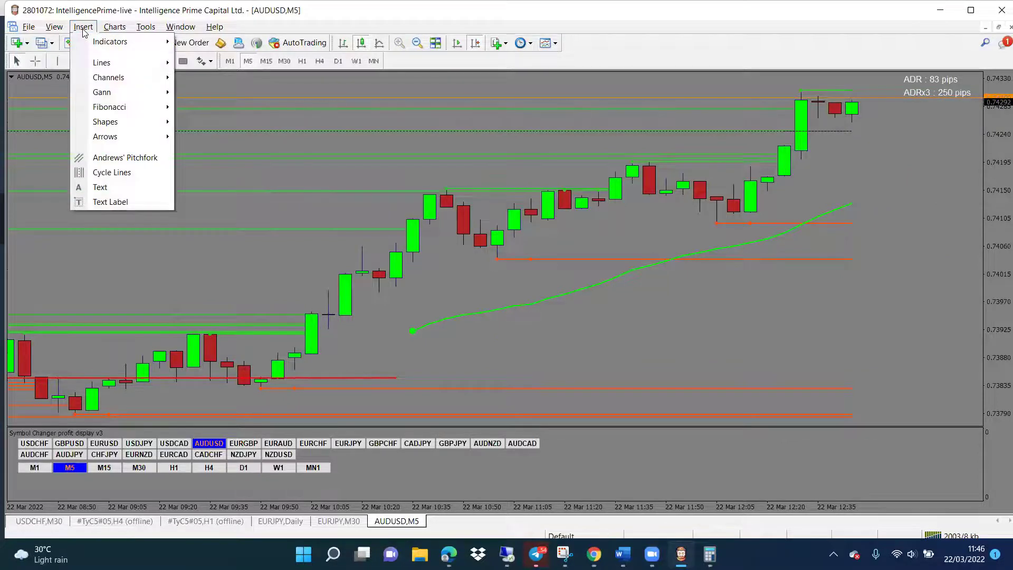
mouse_move(106, 44)
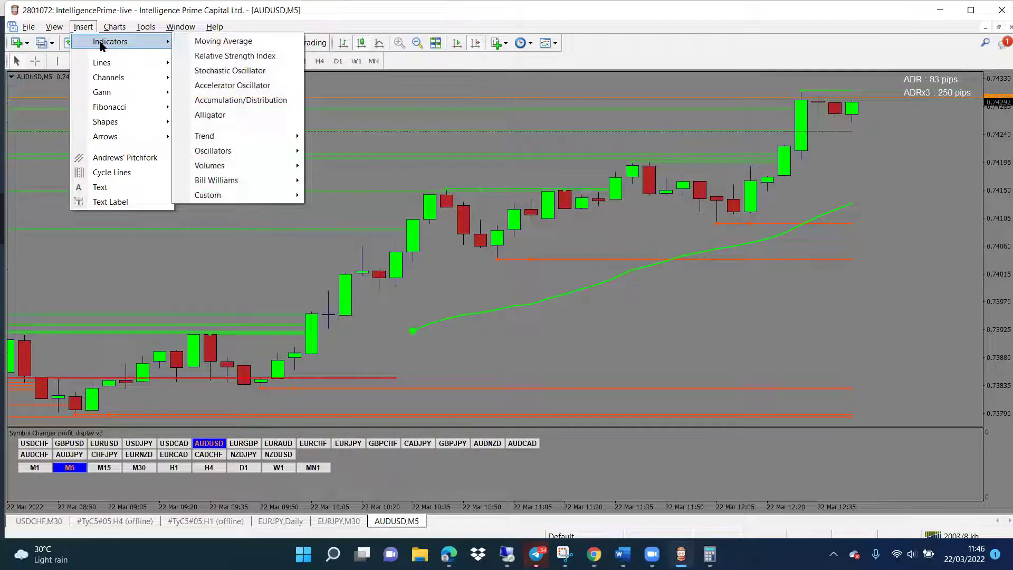
mouse_move(242, 179)
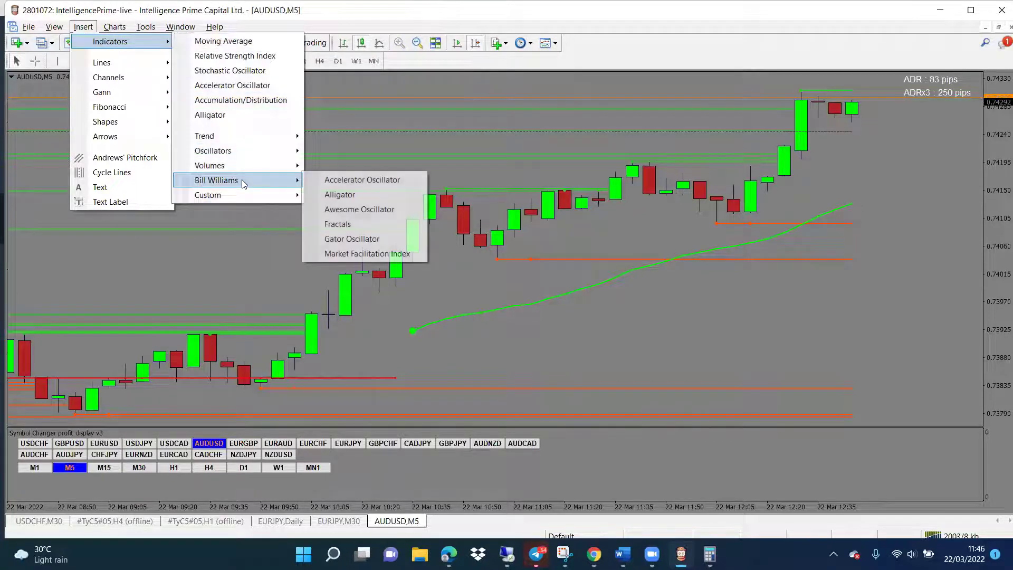
click(354, 224)
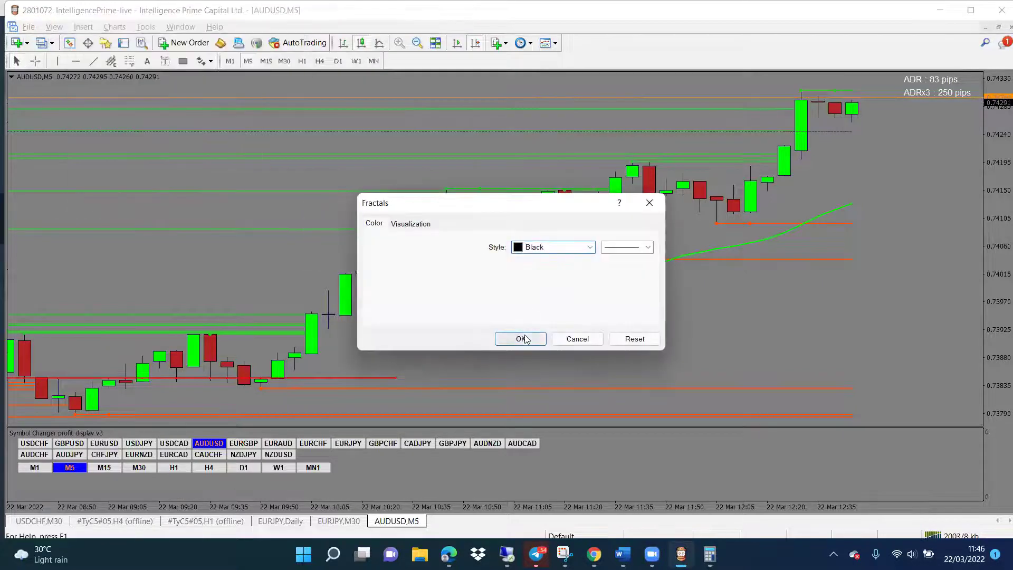
click(522, 336)
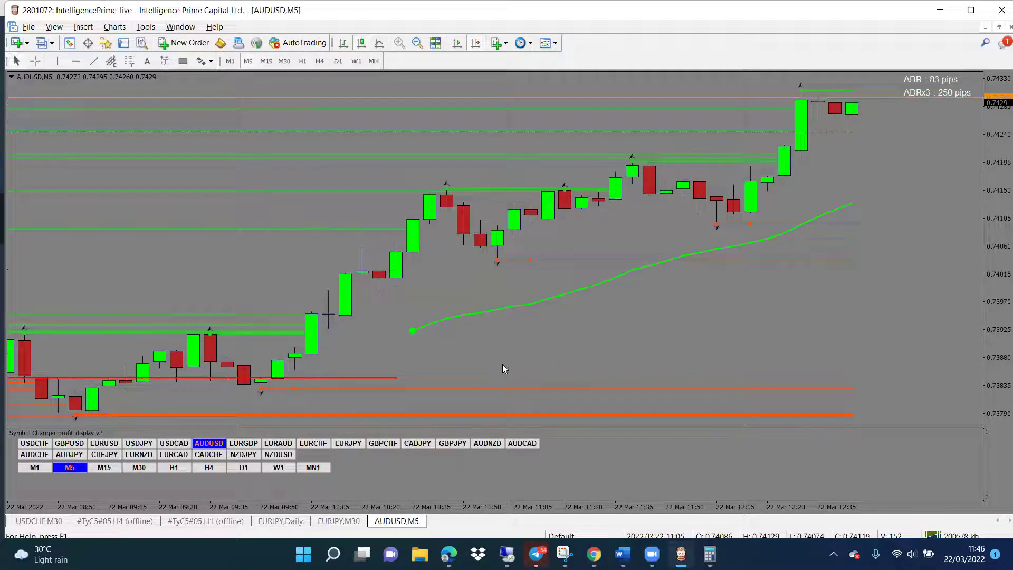
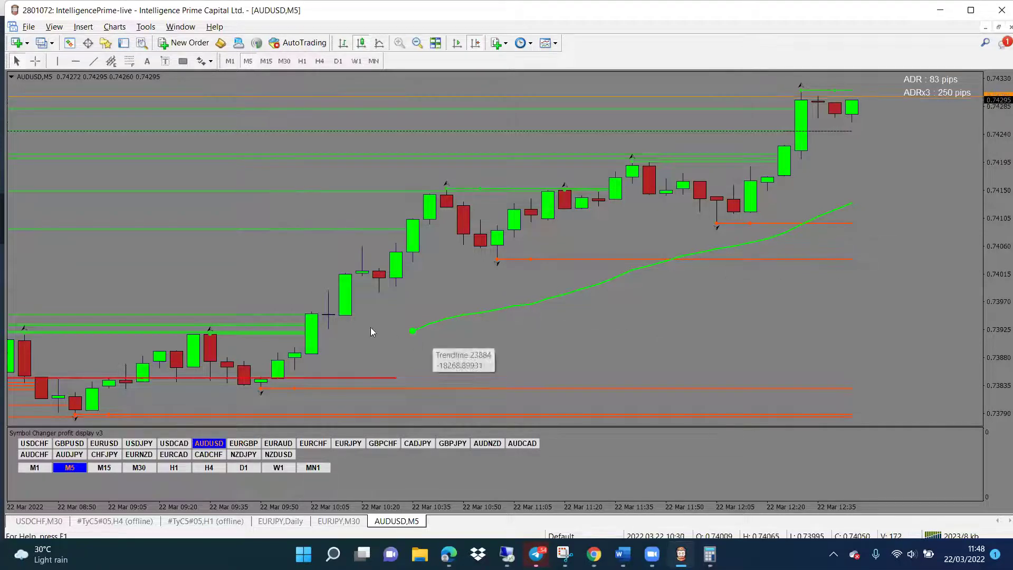
Open the Tidane trend indicator's color settings and change color 0 to White
scroll(468, 322, up, 10)
scroll(577, 318, down, 5)
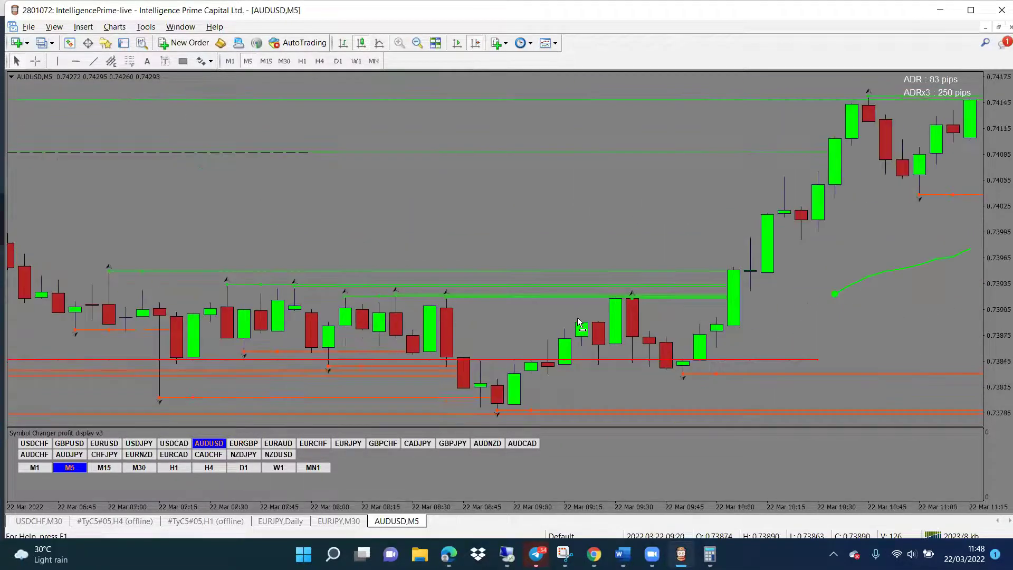
right_click(402, 235)
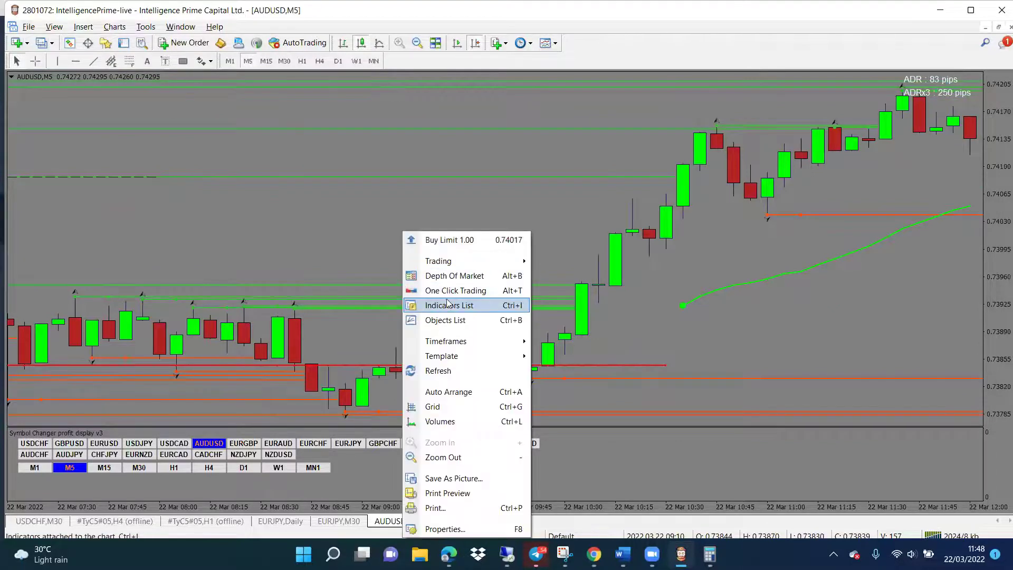
click(447, 306)
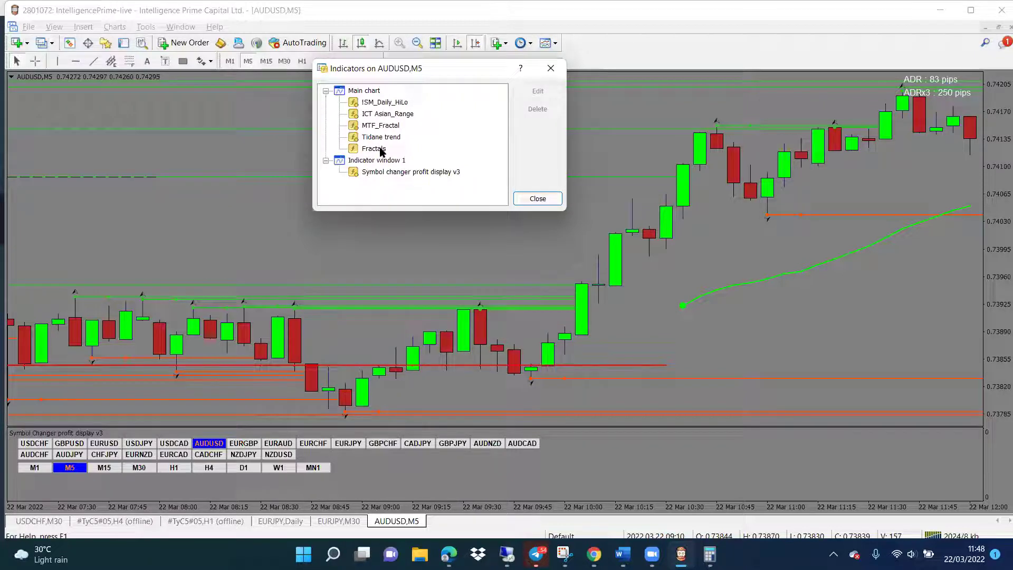
double_click(383, 139)
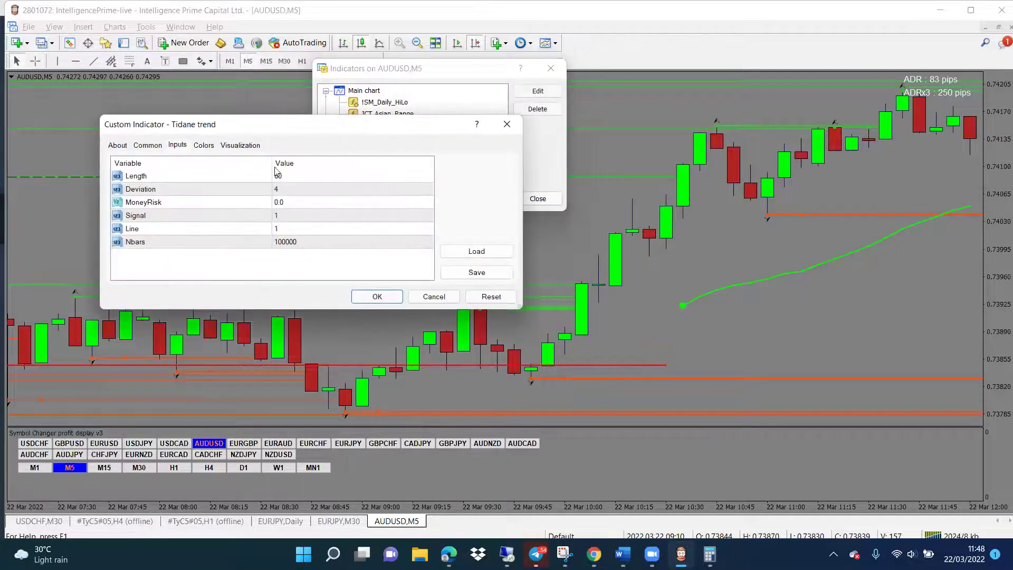
click(204, 146)
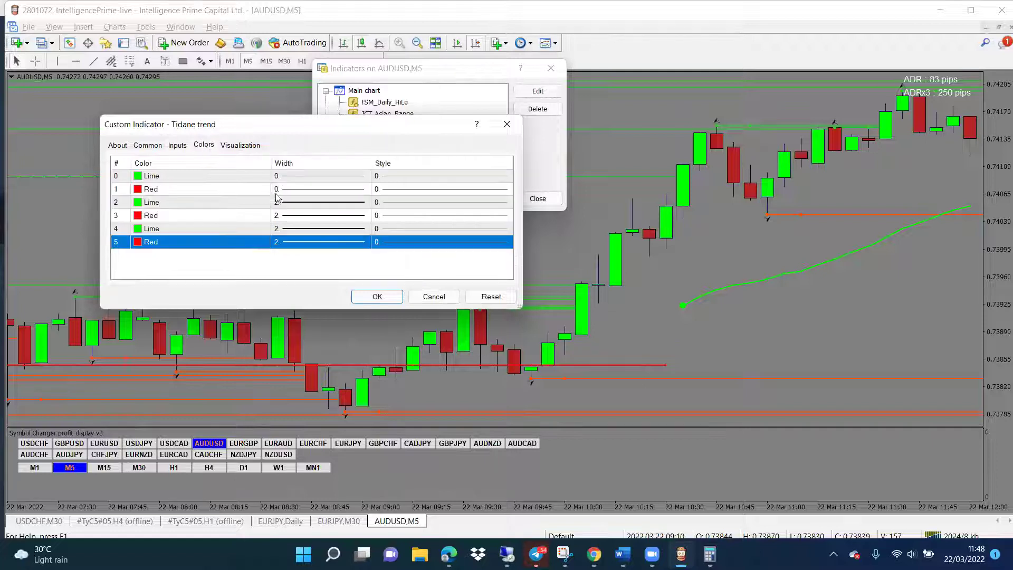
click(265, 180)
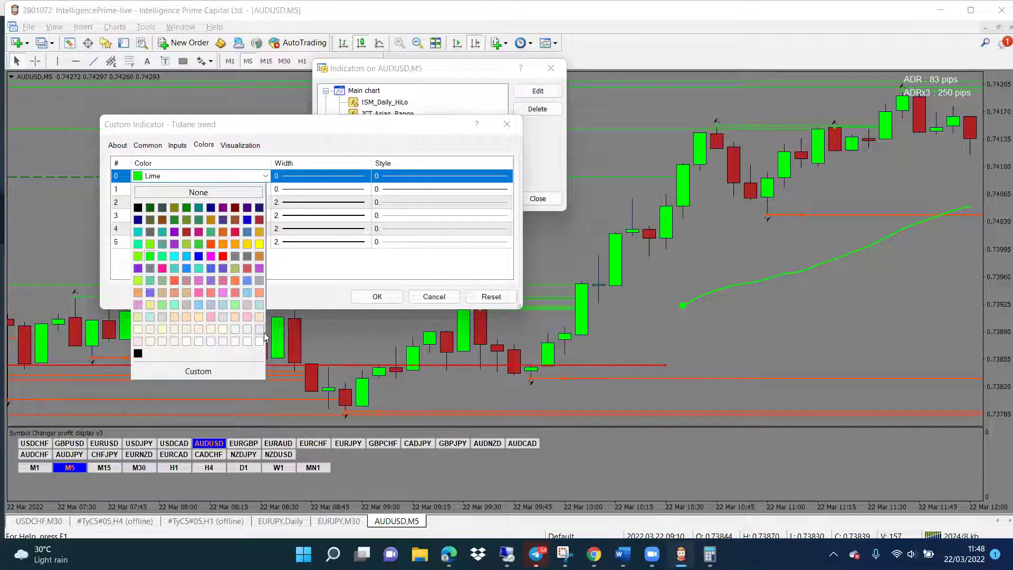
click(260, 341)
Change Tidane trend colors 2 and 4 to White
click(265, 204)
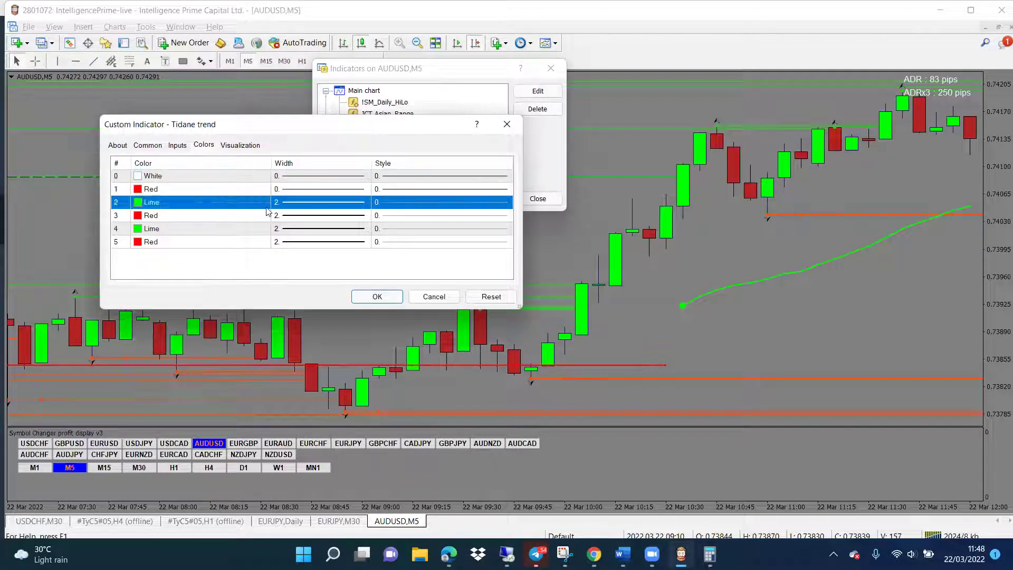
click(260, 368)
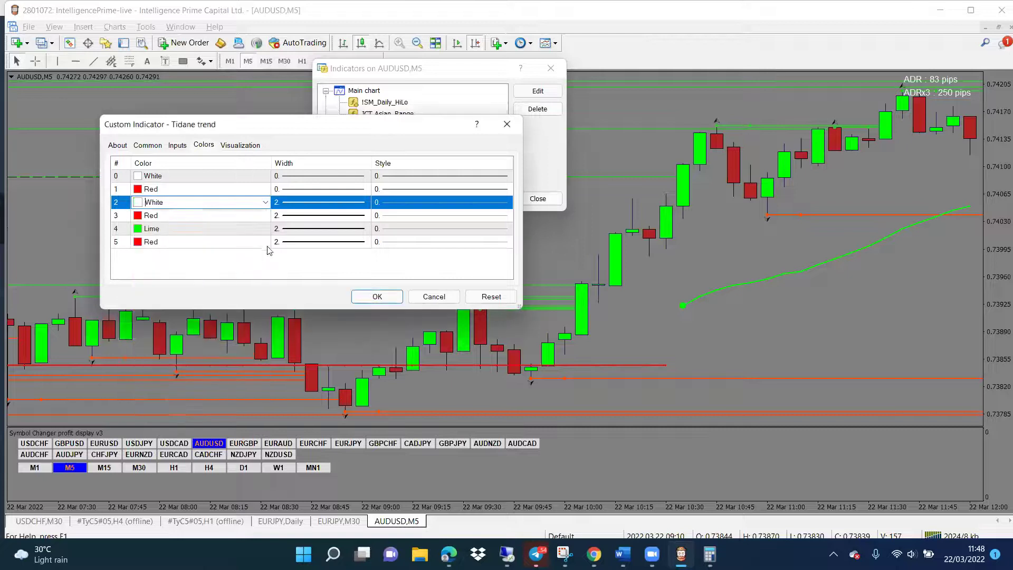
click(267, 231)
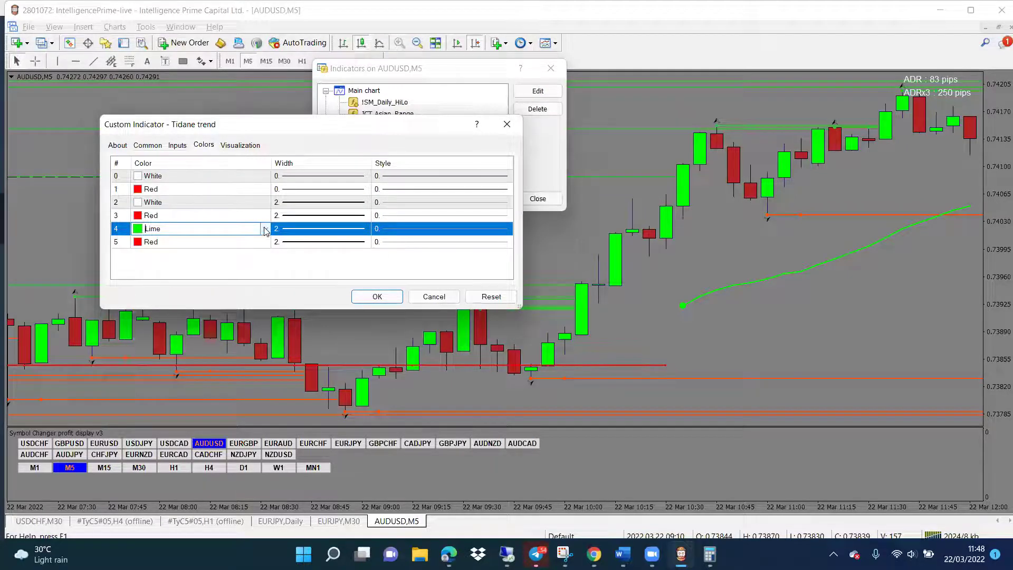
click(266, 229)
click(259, 395)
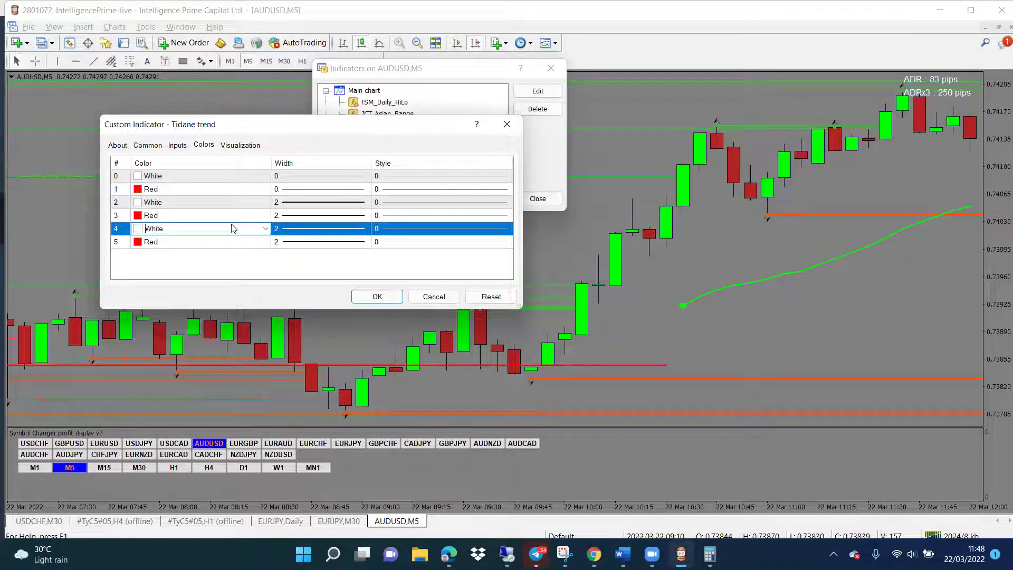
Change Tidane trend colors 1, 3 and 5 to Magenta, apply the settings and close the indicator list
click(262, 192)
click(266, 190)
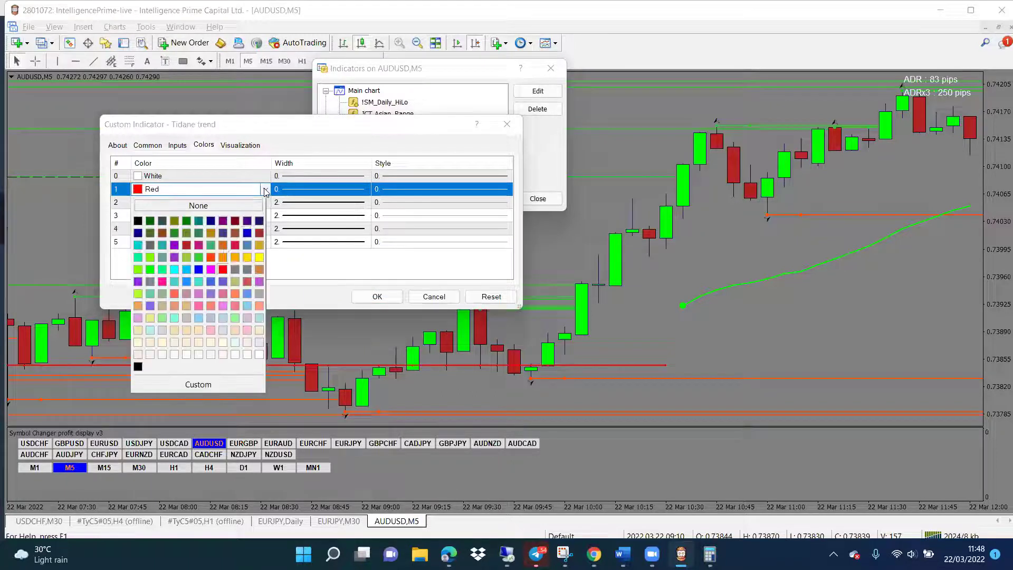
click(210, 270)
click(266, 217)
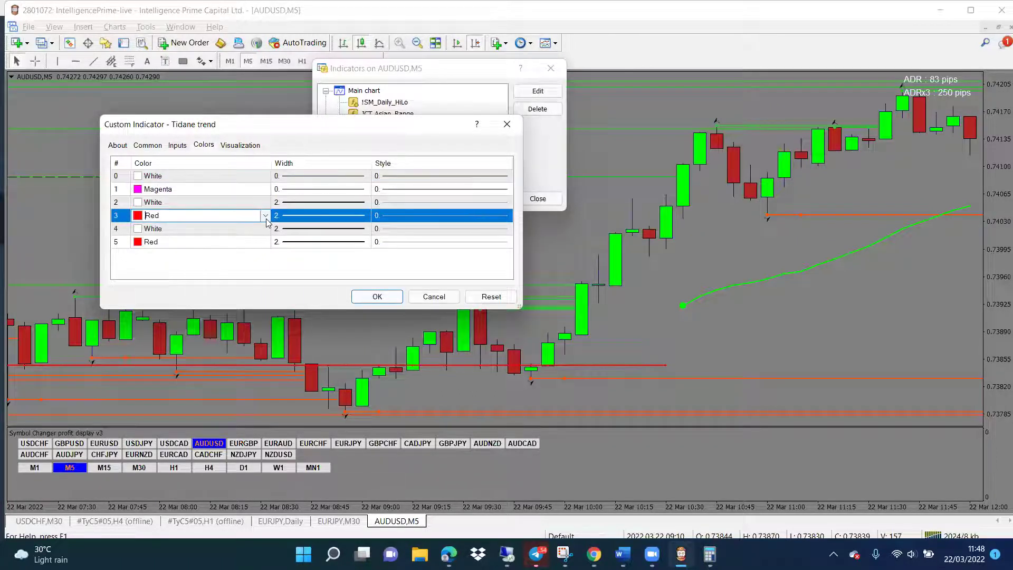
click(266, 216)
click(210, 297)
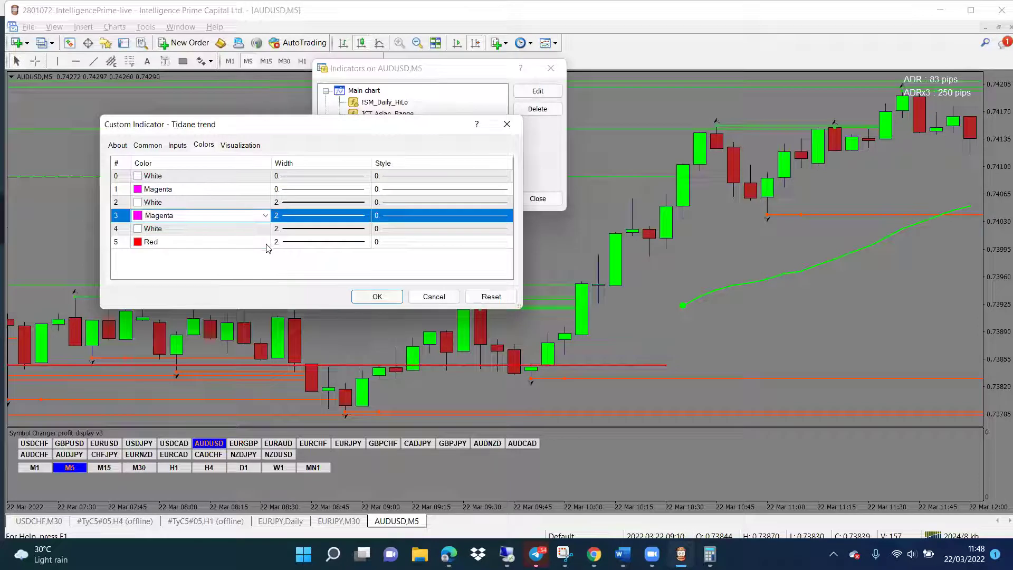
click(266, 246)
click(266, 244)
click(216, 322)
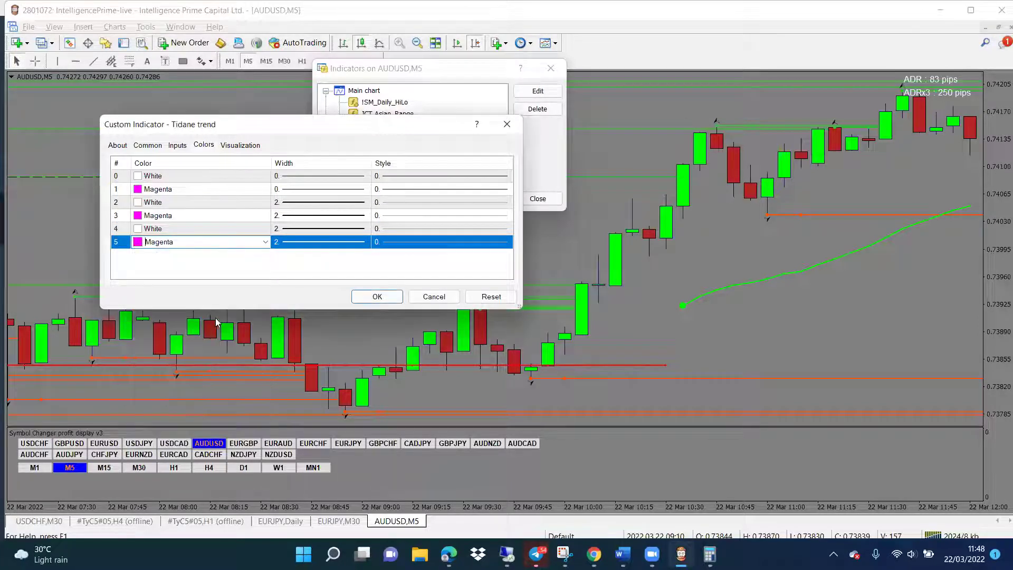
click(376, 296)
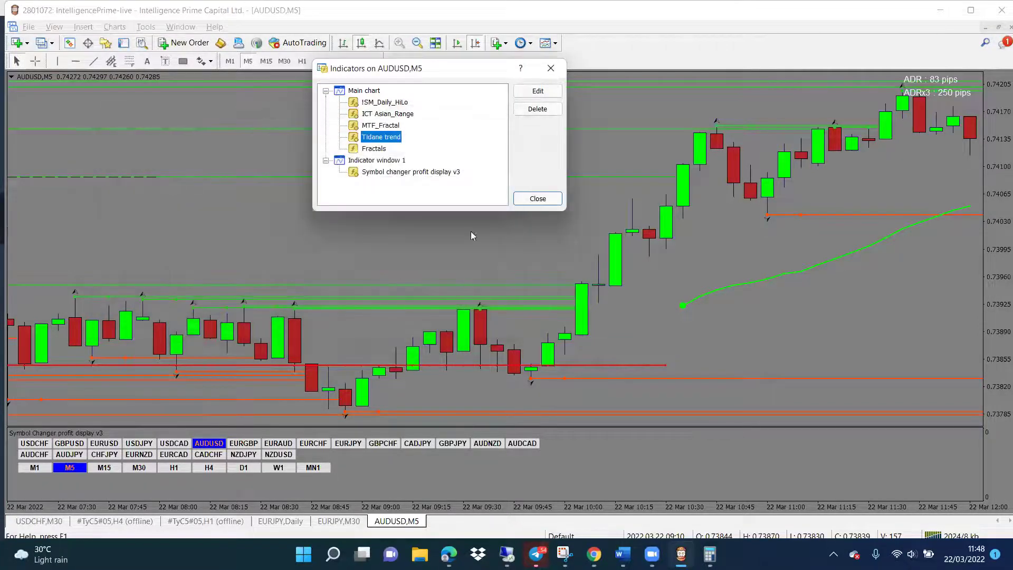
click(537, 199)
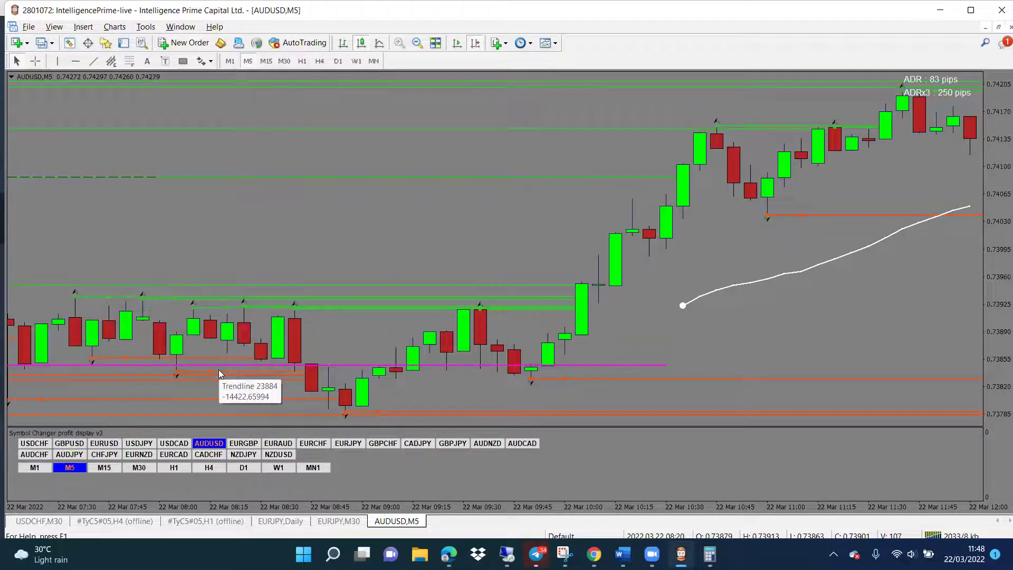
Draw a short horizontal trend line from about 04:20 to 04:40 on 22 March, just below the magenta Tidane trend line
scroll(250, 373, down, 10)
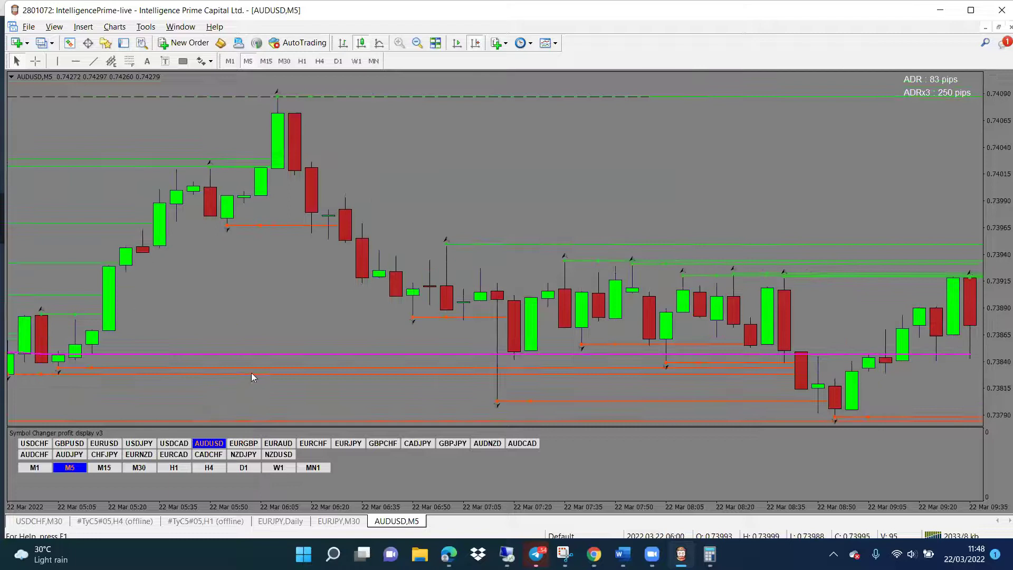
click(417, 43)
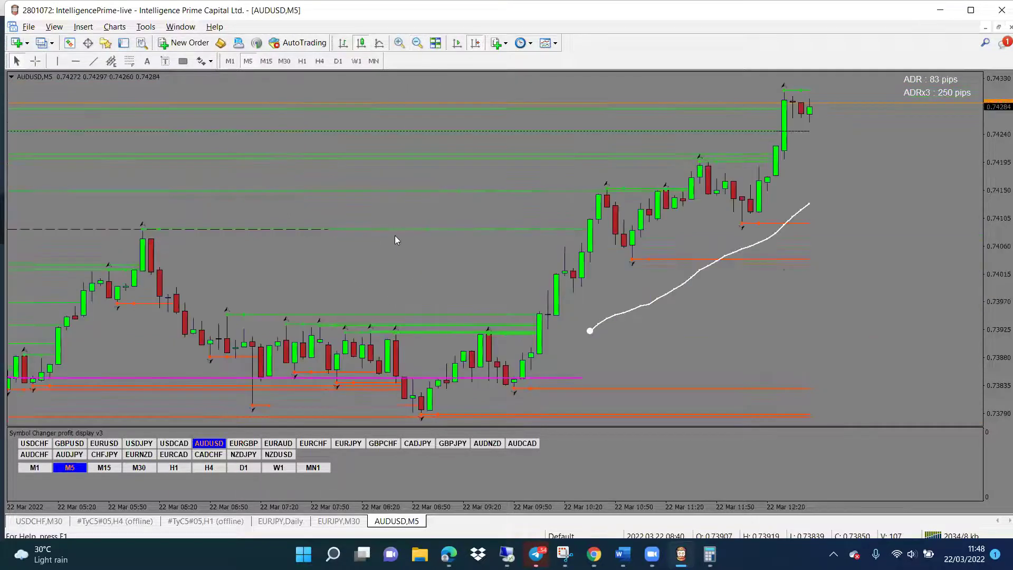
scroll(348, 245, down, 8)
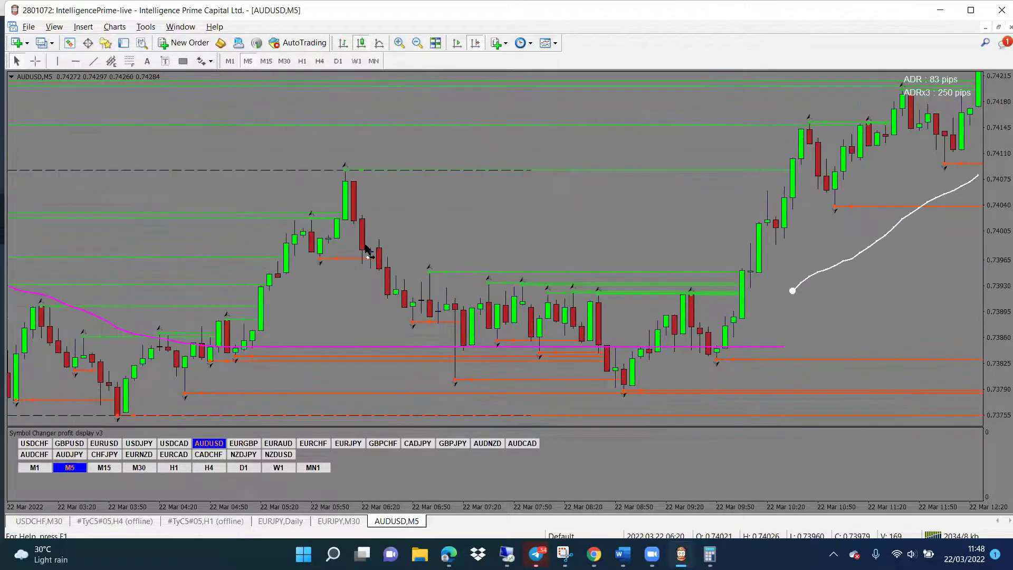
scroll(368, 253, down, 4)
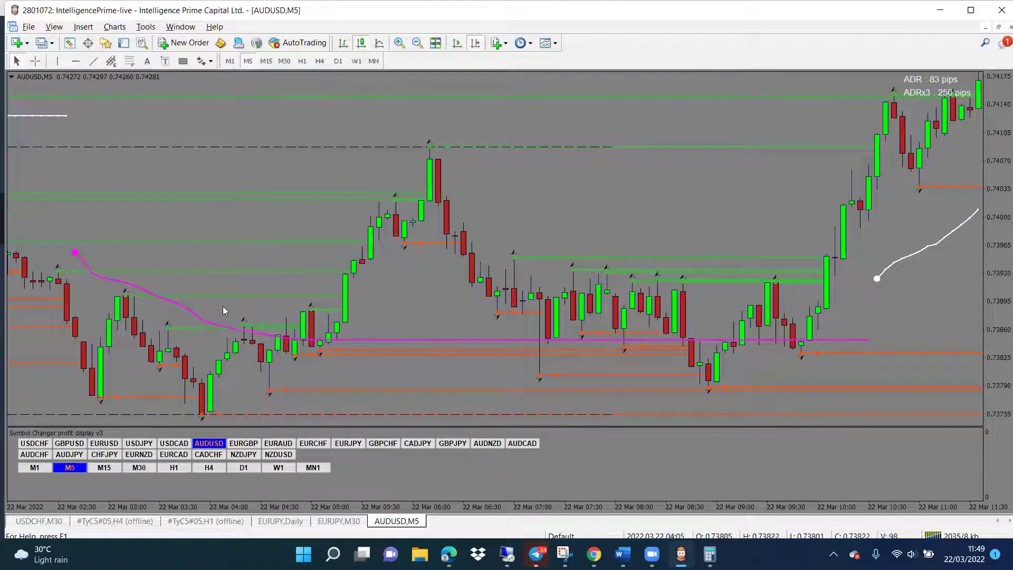
scroll(172, 309, down, 3)
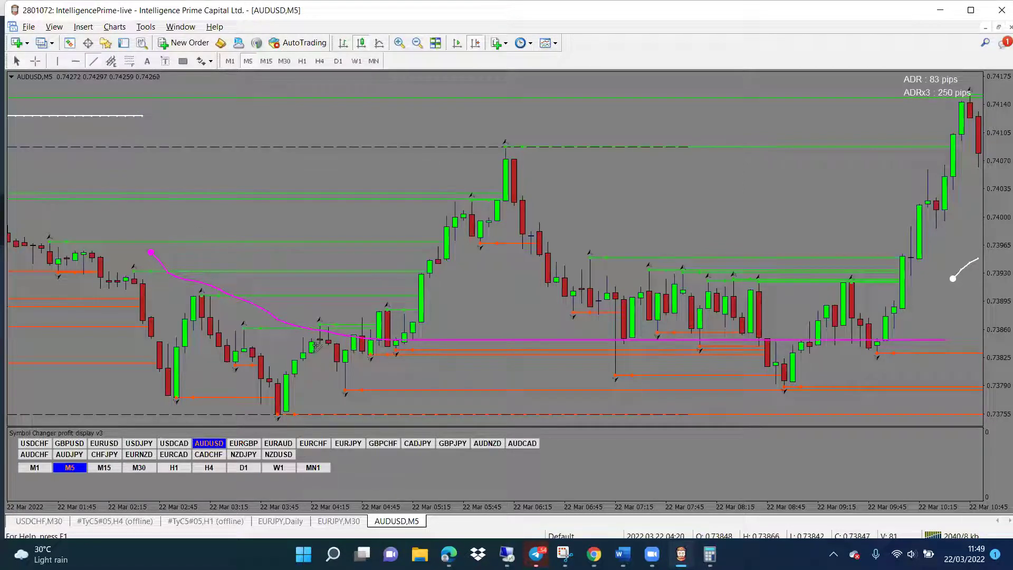
drag(320, 344, 346, 343)
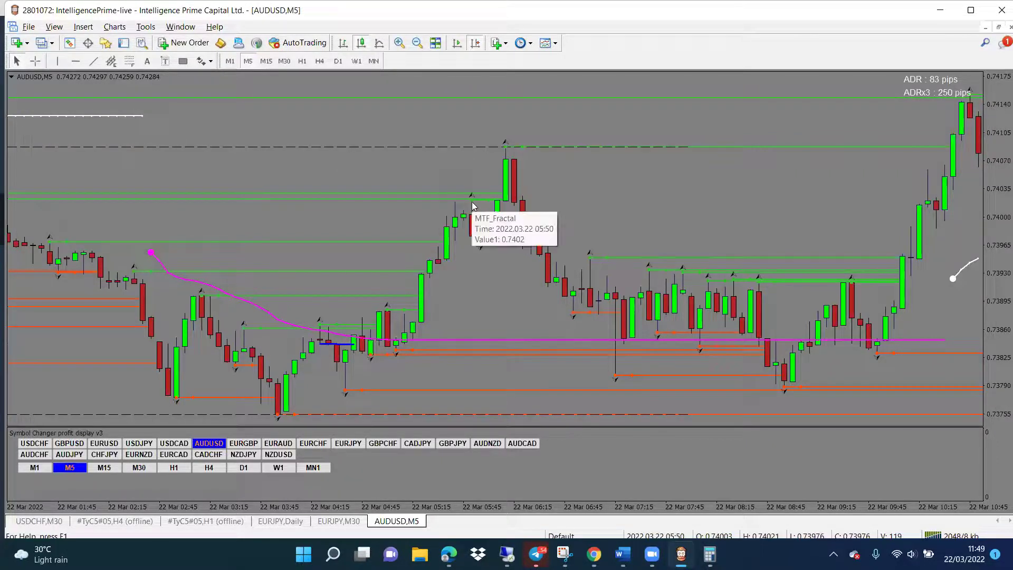
Draw a short horizontal trend line at about 0.7402, starting at the base of the green candle that forms the 06:05 swing high
click(399, 43)
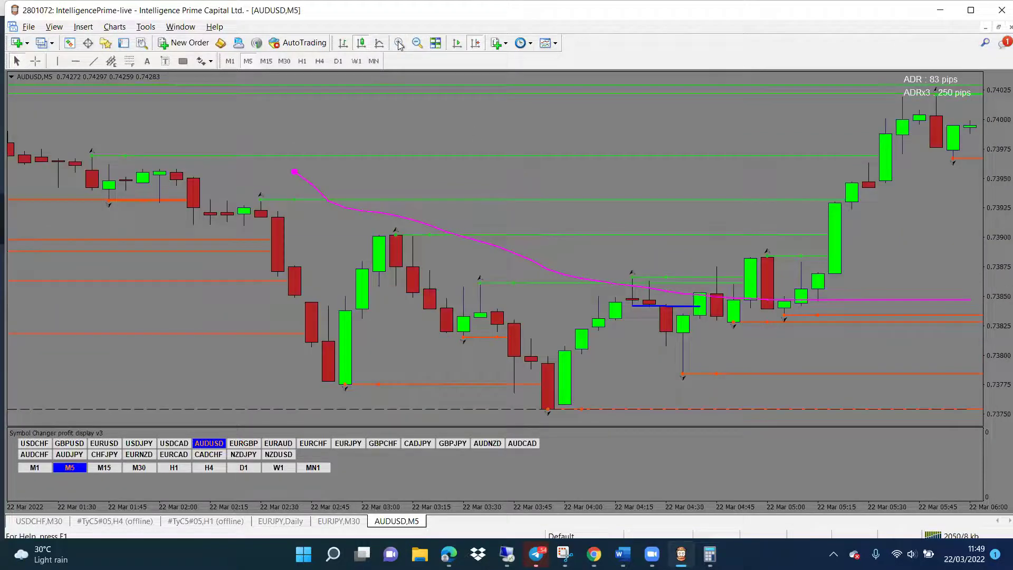
scroll(654, 186, down, 8)
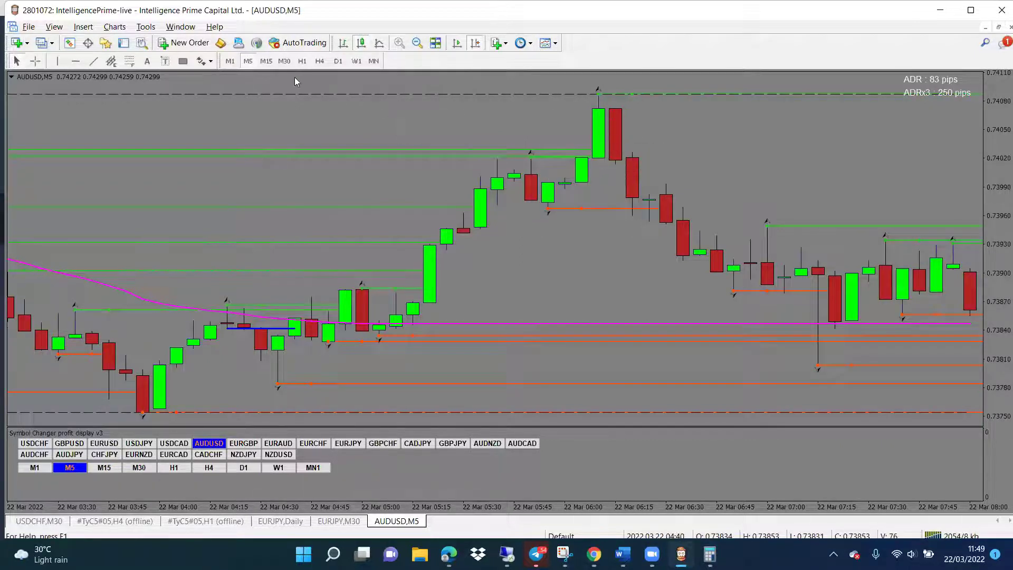
click(112, 61)
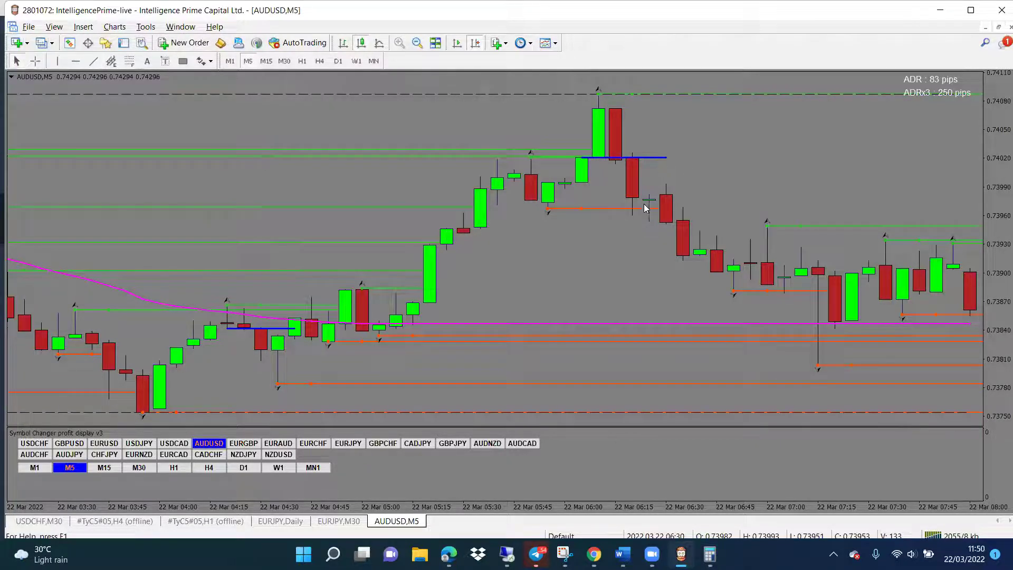
Draw a short horizontal trend line at the low of the 08:20 candle, extending to about 08:35
scroll(584, 278, down, 10)
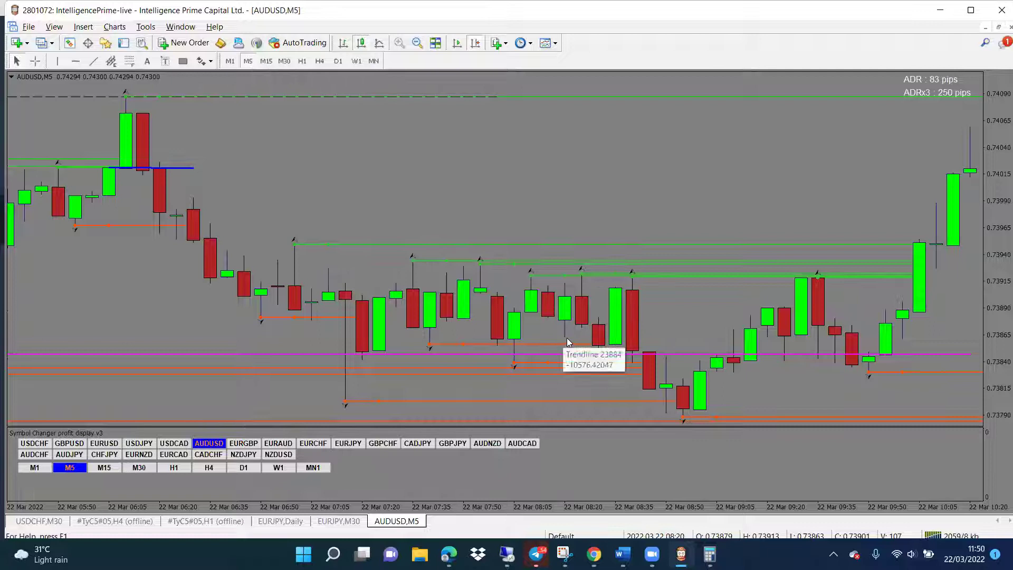
click(93, 60)
drag(565, 336, 602, 336)
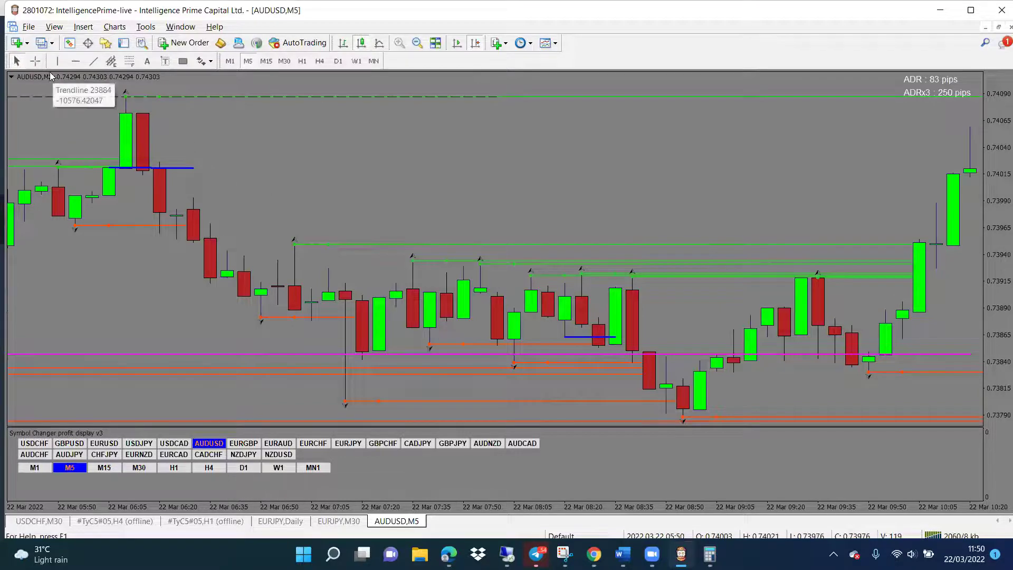
Measure with the crosshair from the low of the 08:30 candle down to the swing low around 08:50
click(36, 60)
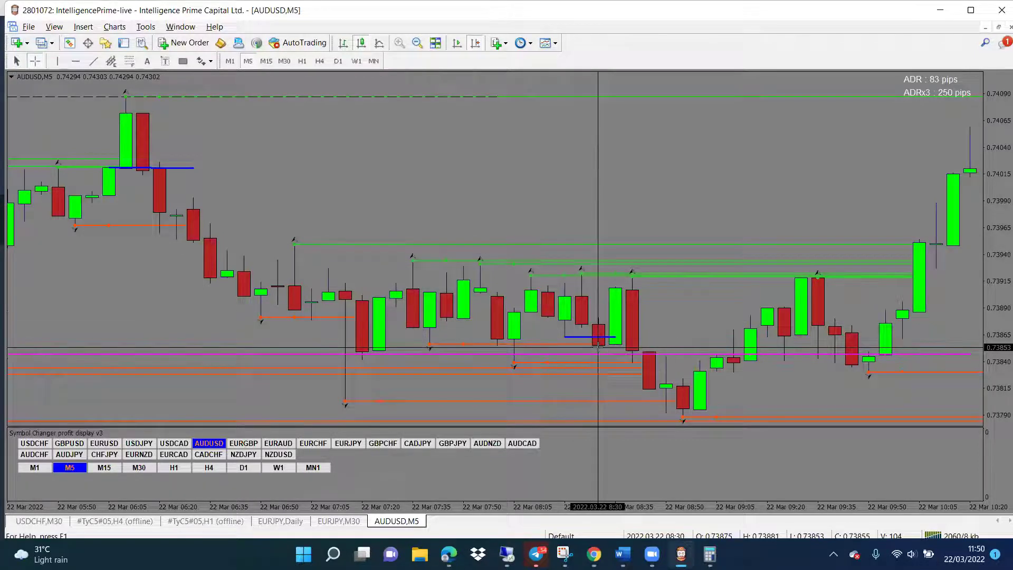
drag(599, 348, 670, 420)
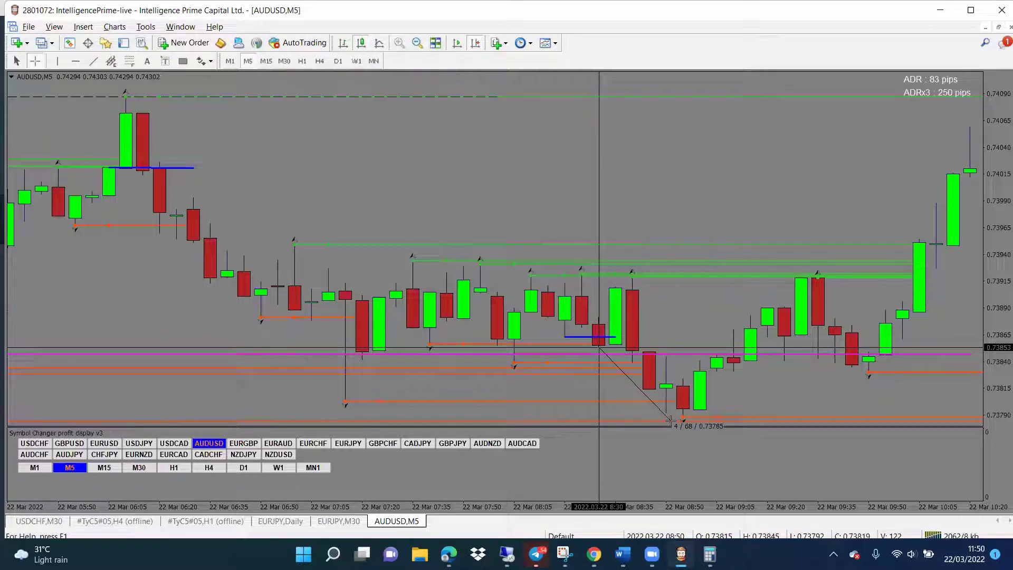
drag(670, 420, 627, 410)
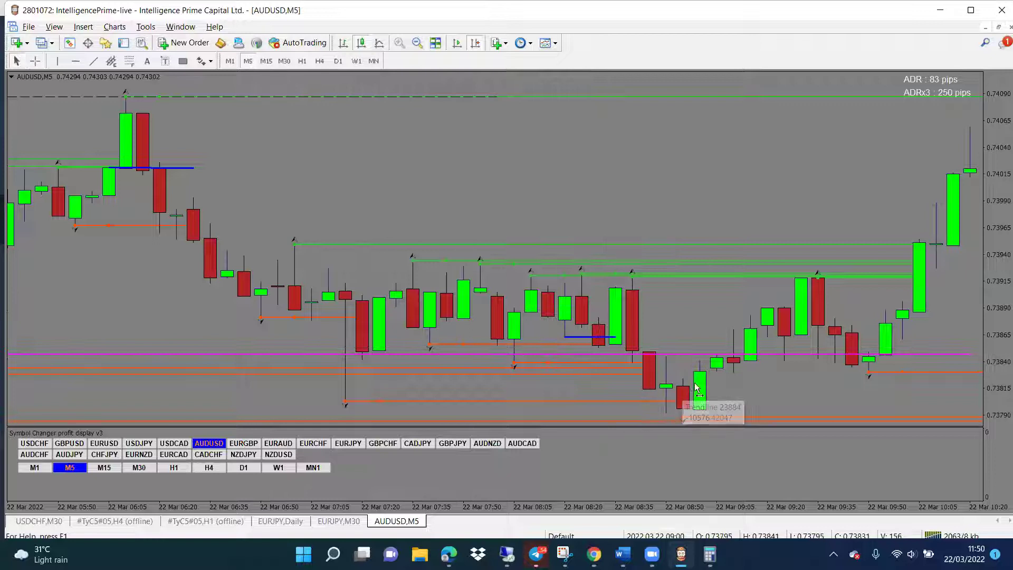
Set the MTF_Fractal indicator's Fractal_Timeframe to 15, apply it and close the indicator list
scroll(659, 384, down, 5)
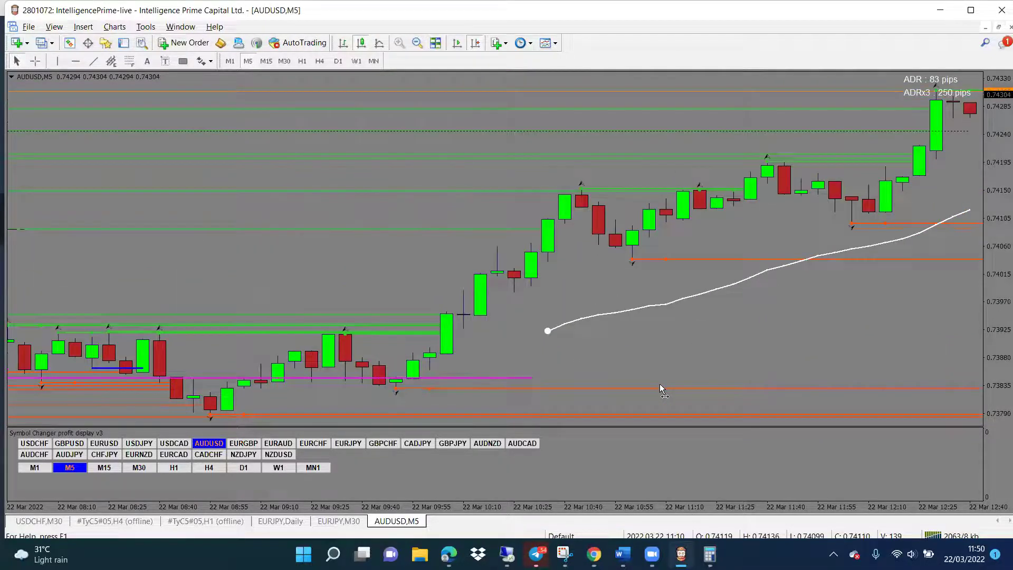
scroll(640, 384, down, 2)
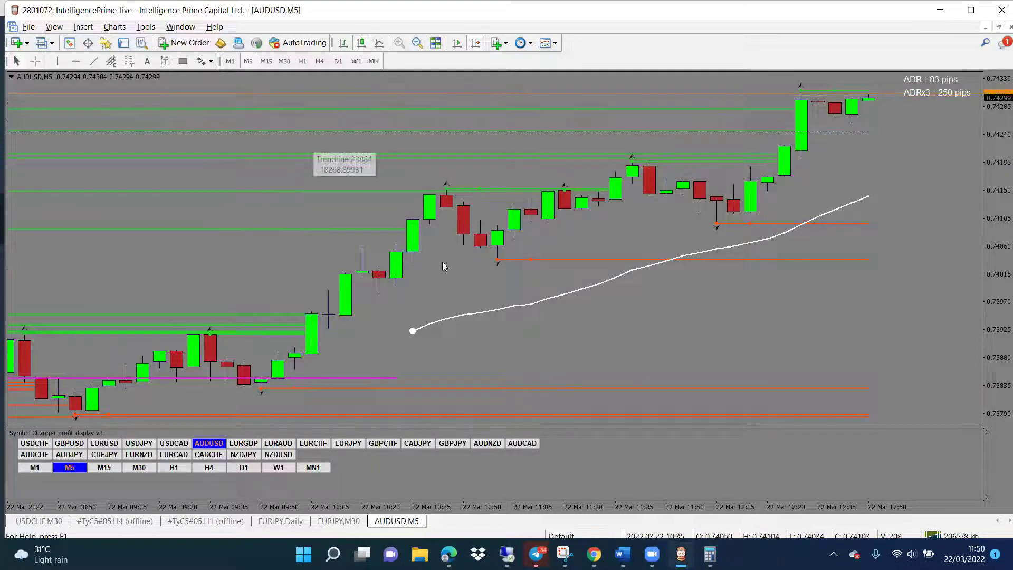
scroll(465, 279, up, 3)
right_click(357, 215)
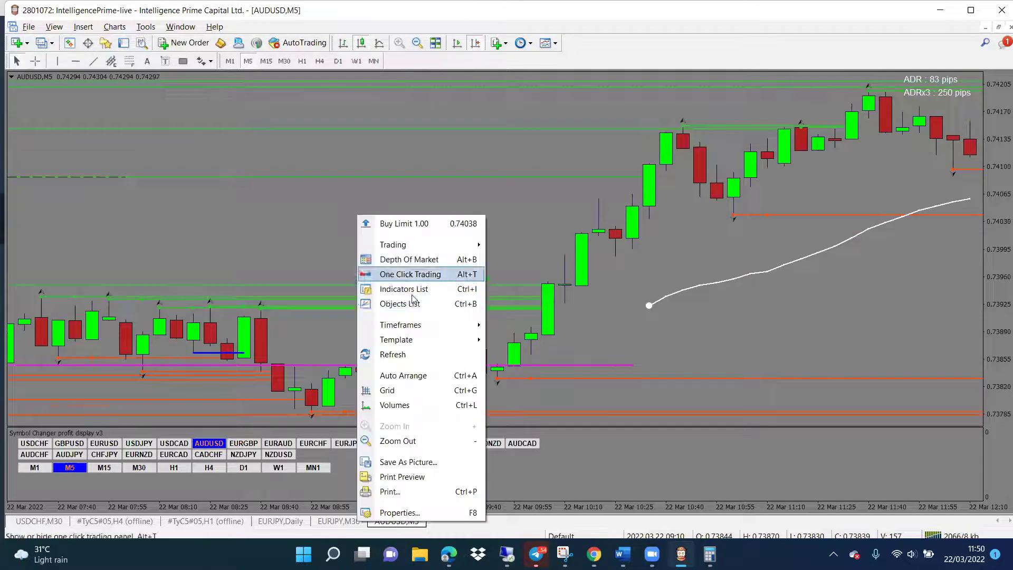
click(411, 290)
double_click(387, 126)
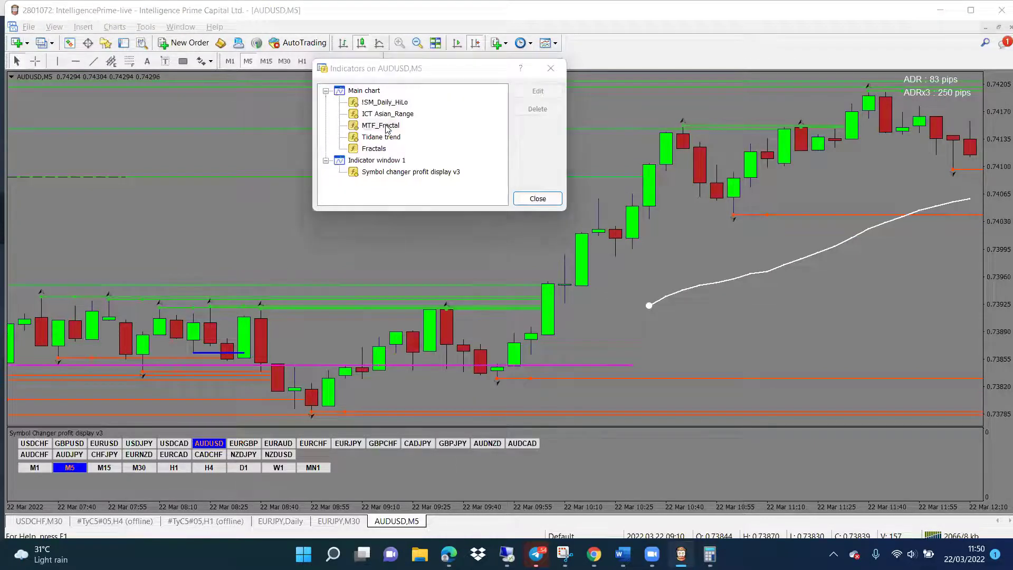
double_click(320, 189)
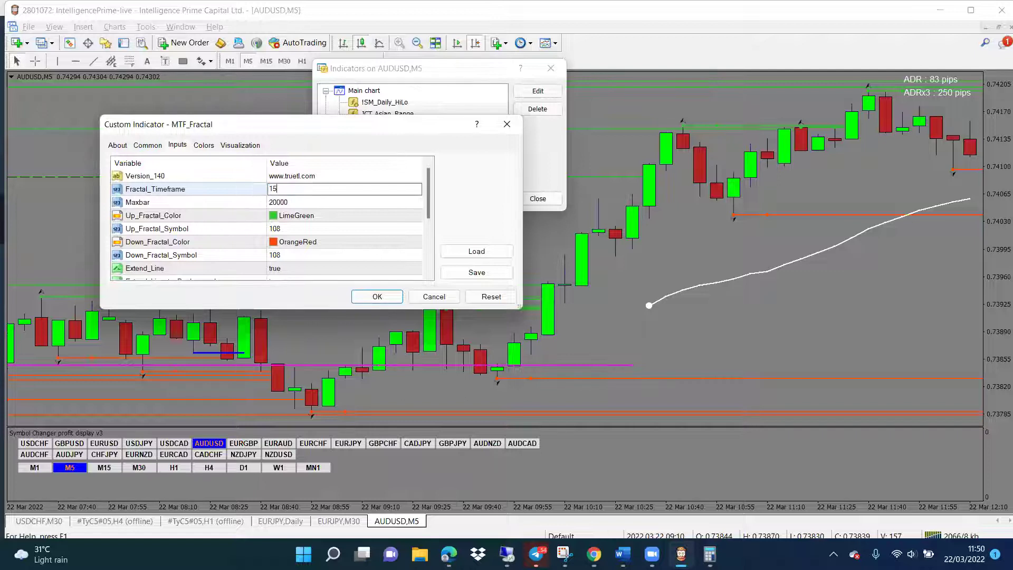
click(377, 297)
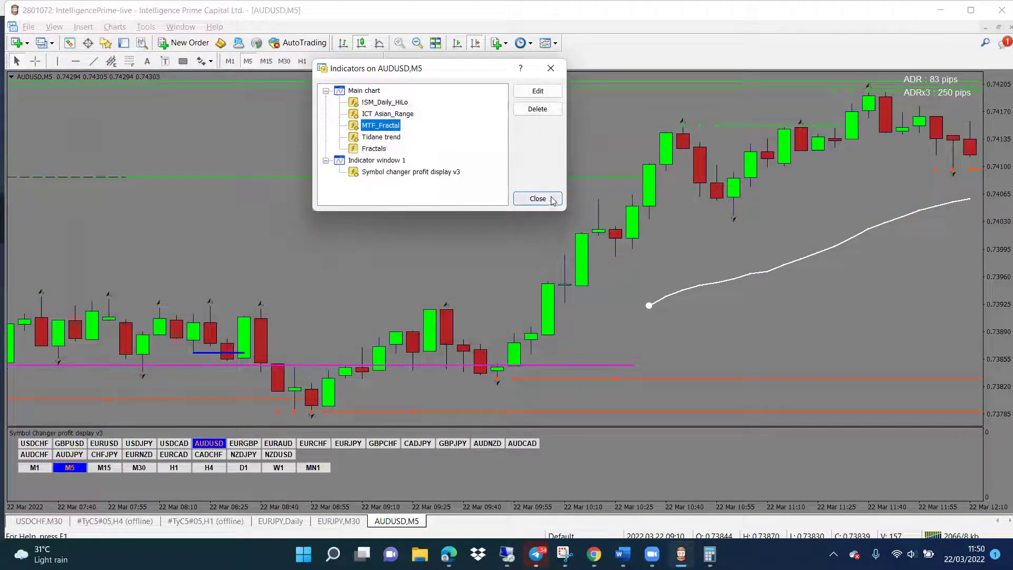
click(538, 199)
Delete the short blue trend line drawn at about 04:20 below the magenta Tidane trend line
scroll(453, 233, up, 3)
scroll(453, 234, up, 6)
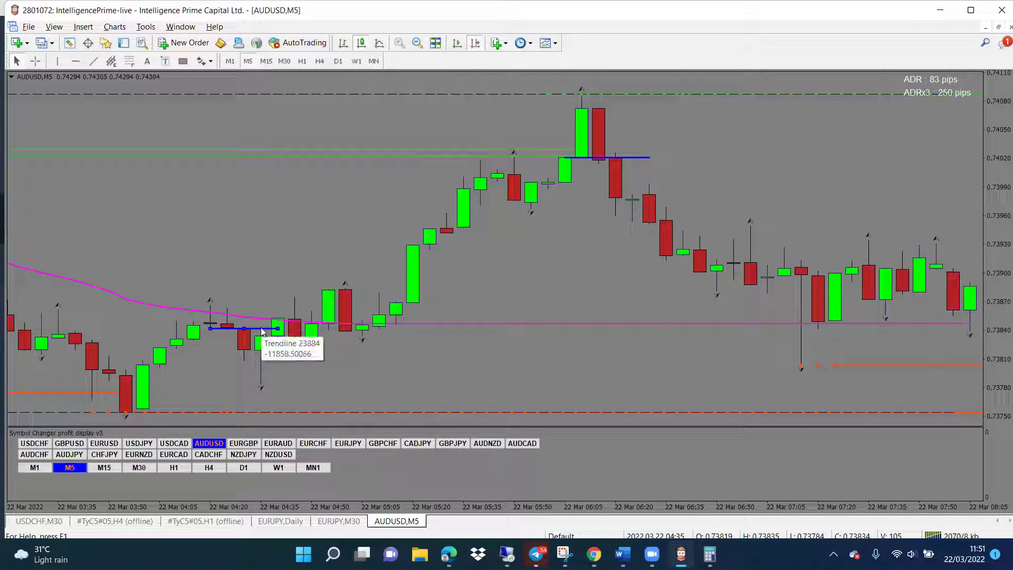
key(Delete)
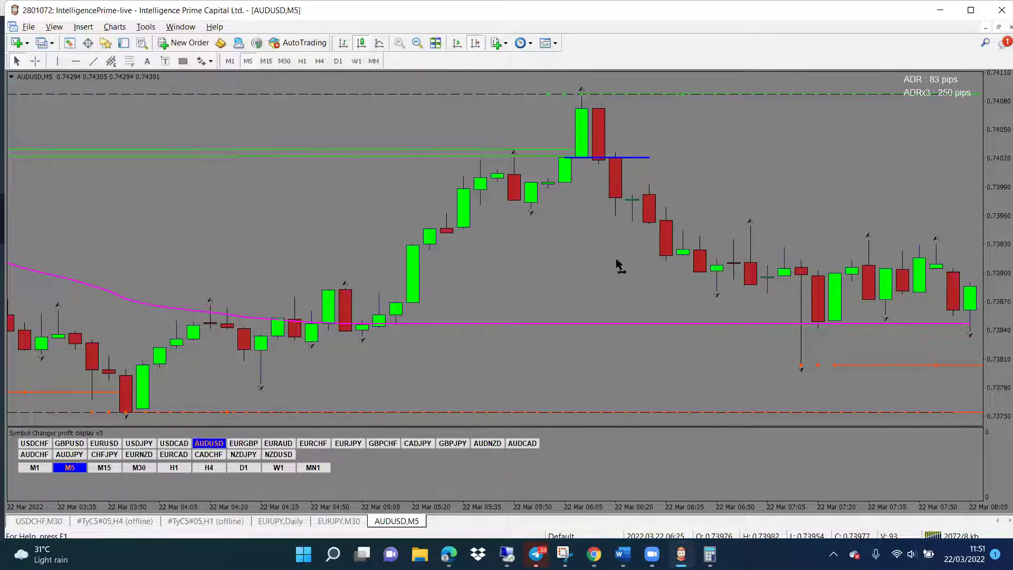
scroll(527, 240, down, 5)
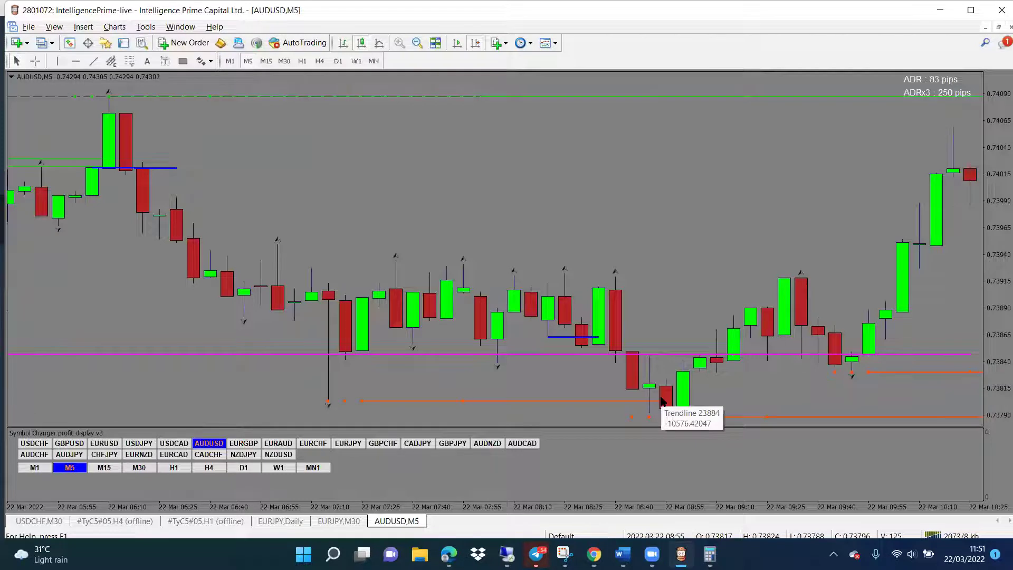
scroll(656, 398, down, 6)
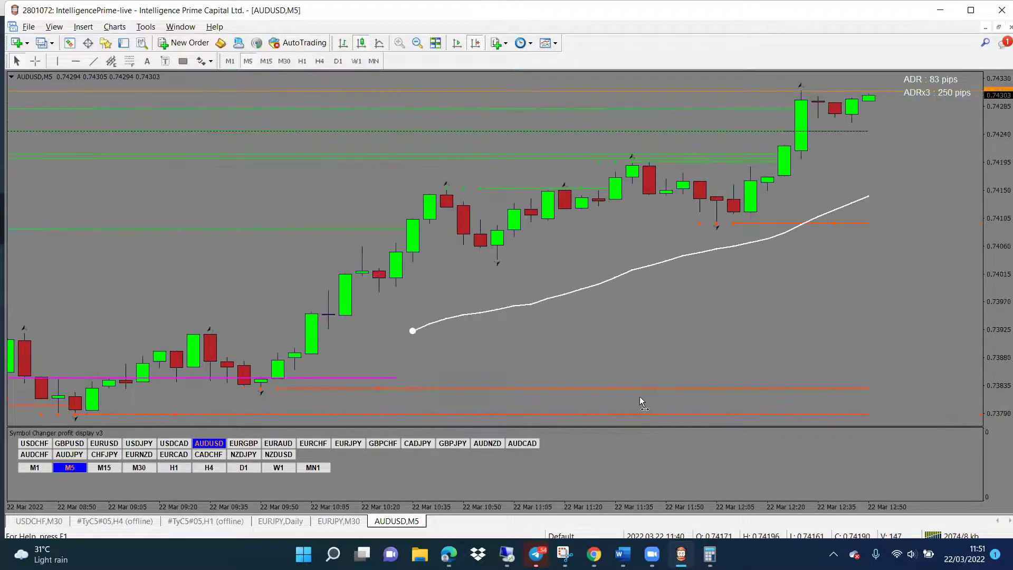
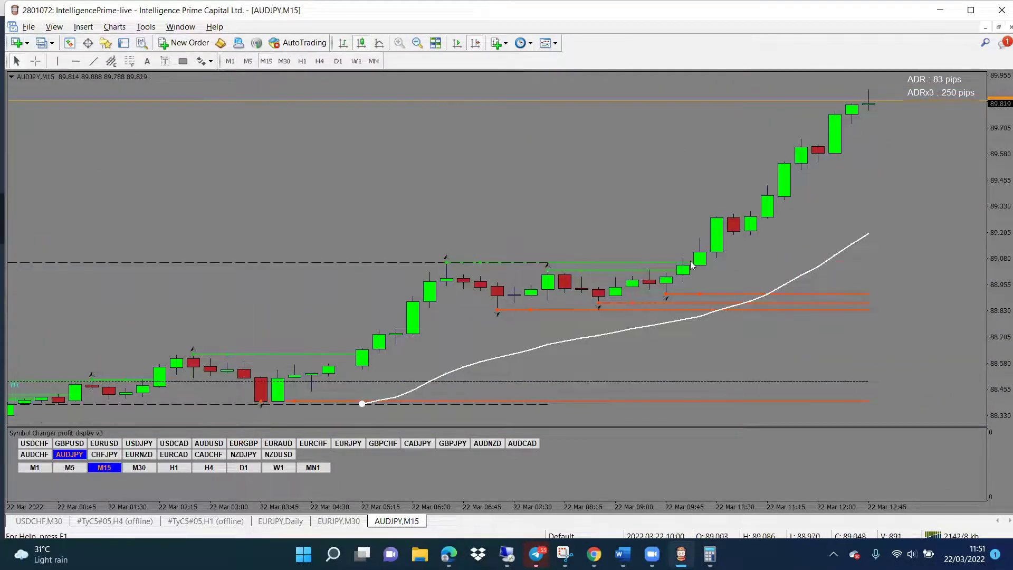
Draw a short horizontal trend line on the AUDJPY M15 chart at the low of the 21 March 15:15 candle, about 88.285
drag(379, 263, 413, 259)
scroll(414, 259, down, 10)
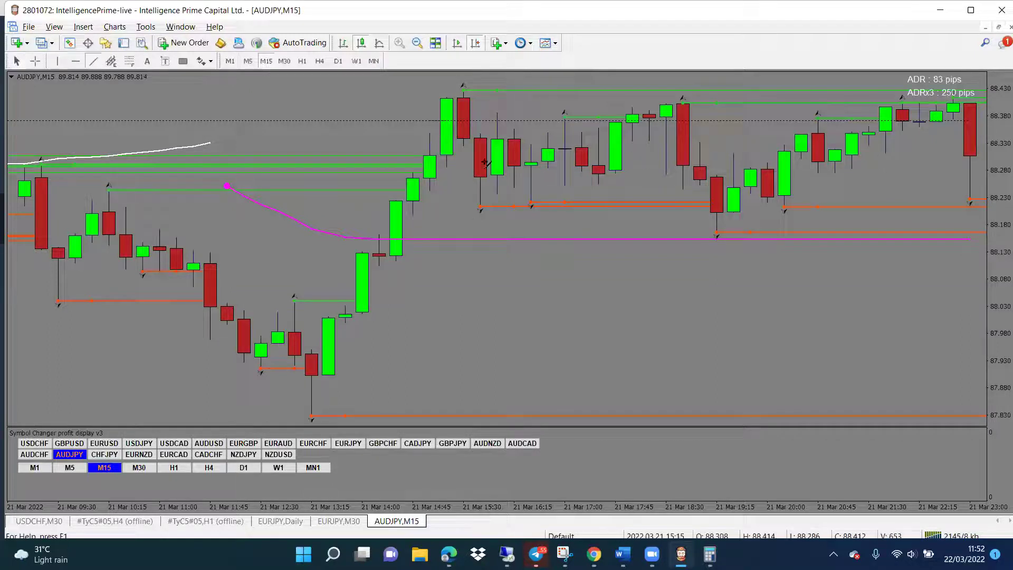
drag(445, 167, 534, 165)
Check the price data of the 21 March 15:45 candle at the new trend line and the price movement that follows
scroll(531, 211, down, 3)
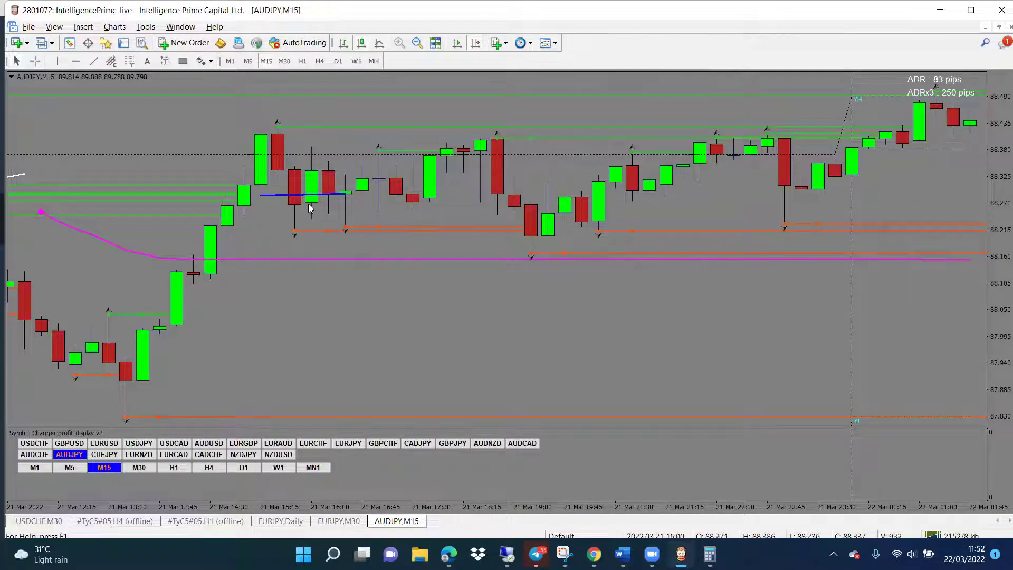
mouse_move(297, 209)
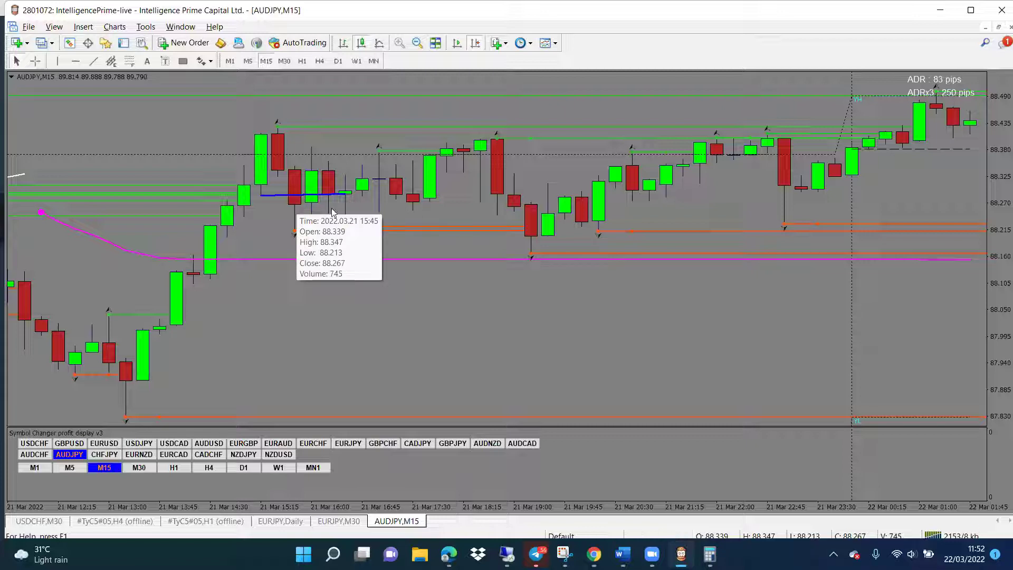
scroll(464, 212, down, 3)
scroll(461, 215, down, 3)
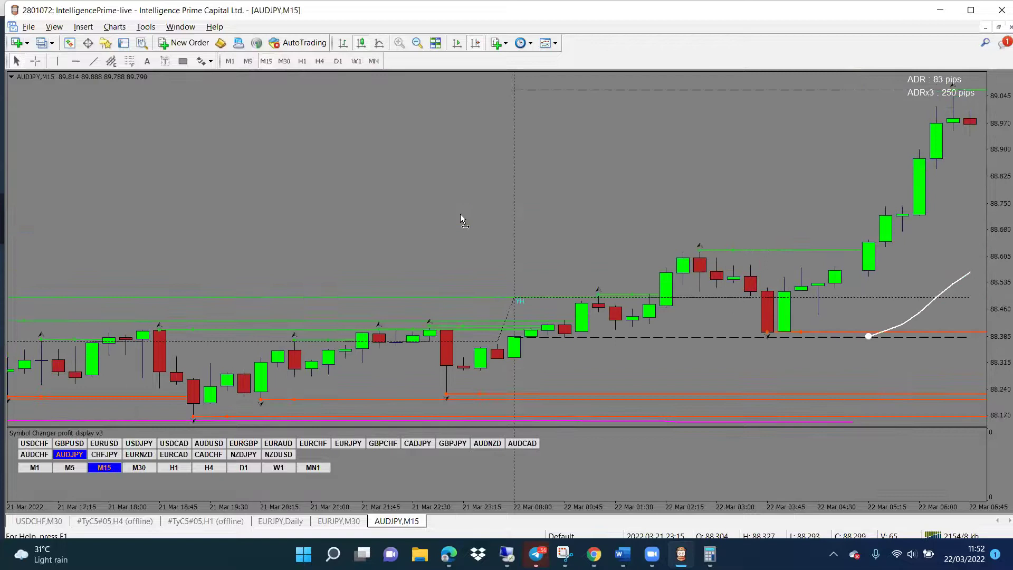
Set the MTF_Fractal indicator's Fractal_Timeframe to 0 on the AUDJPY M15 chart, apply it and close the indicator list
scroll(460, 214, down, 3)
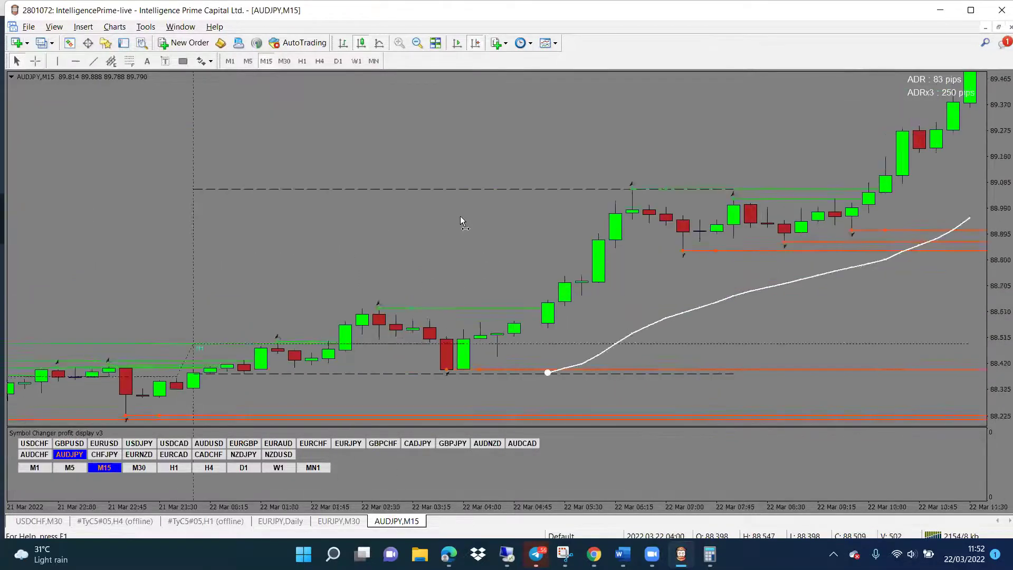
scroll(533, 261, down, 5)
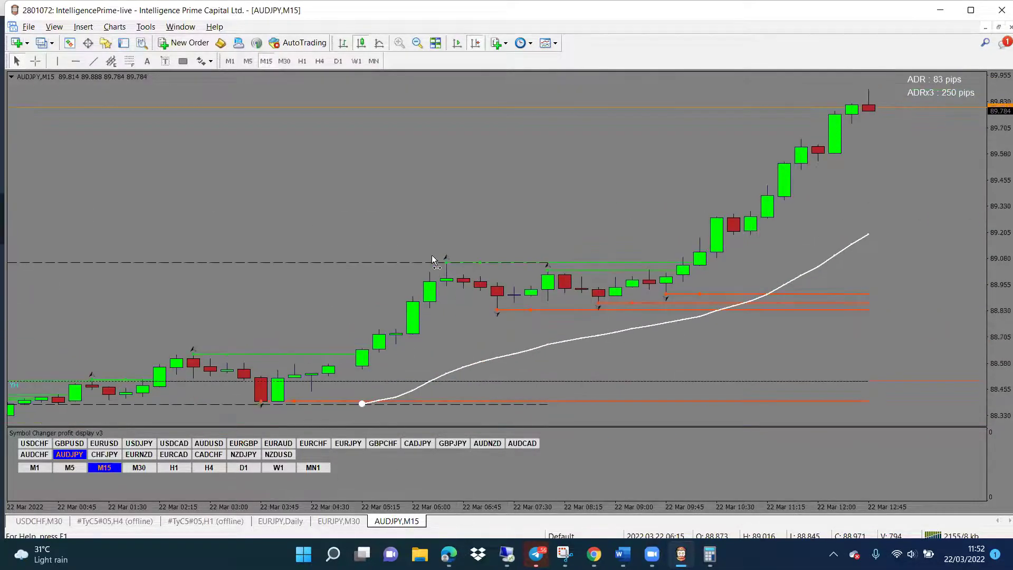
right_click(429, 188)
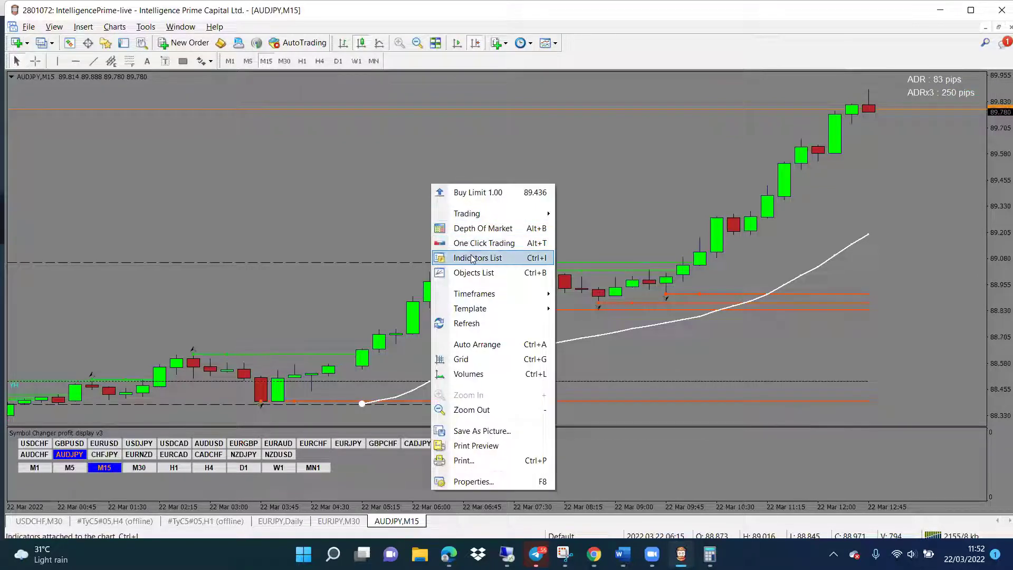
click(459, 260)
double_click(381, 126)
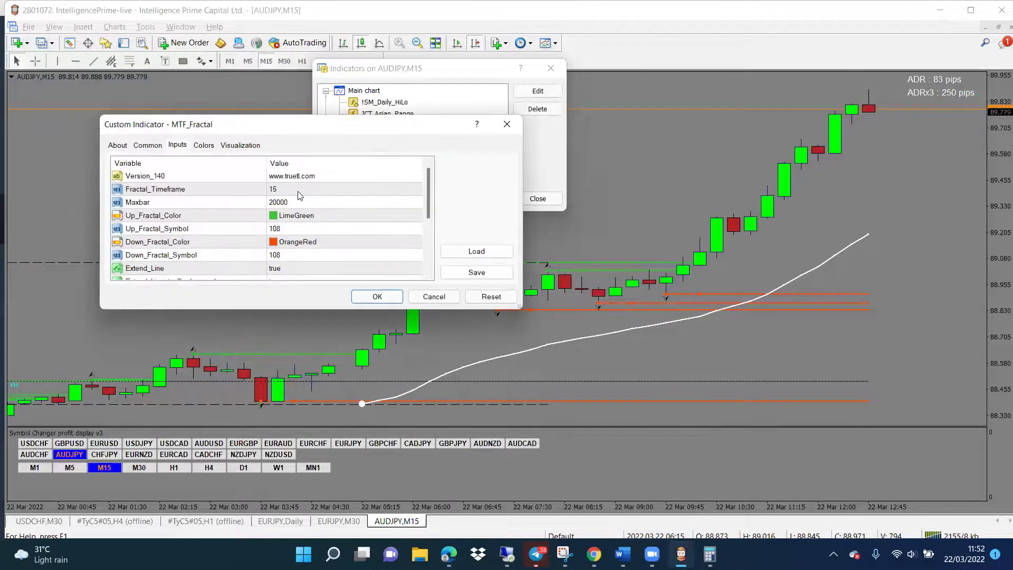
click(298, 193)
text(0)
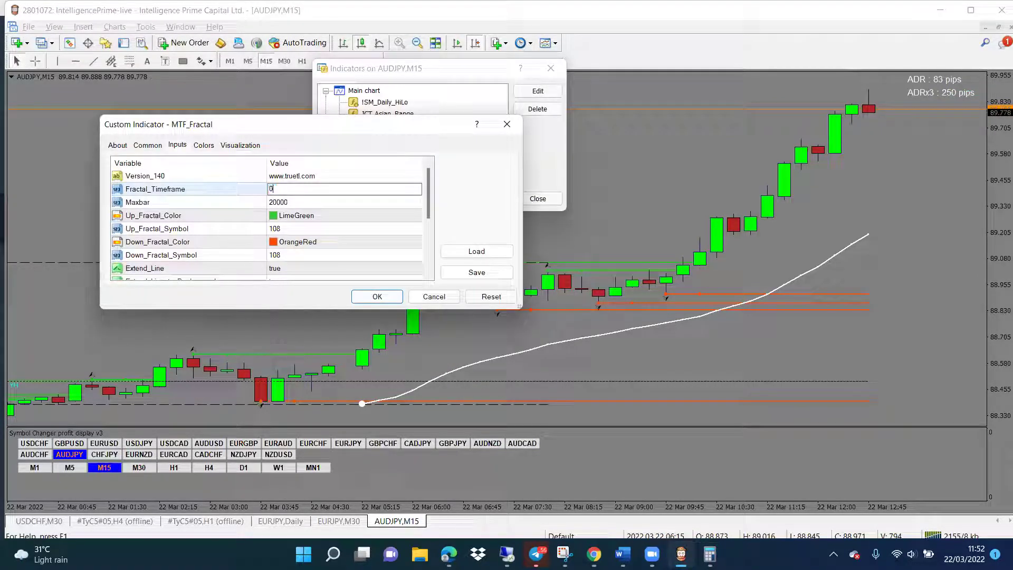
click(378, 296)
click(379, 297)
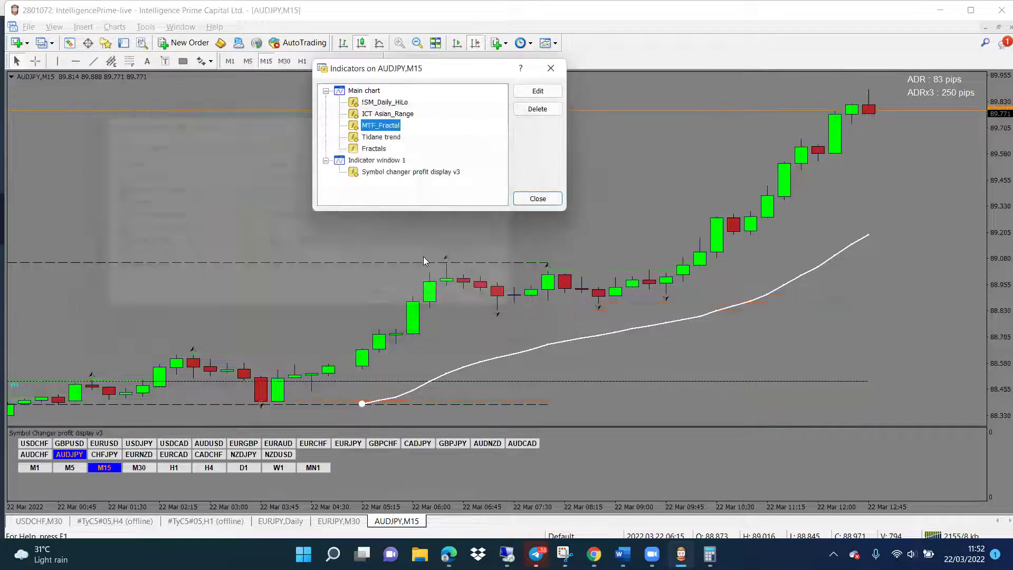
click(537, 198)
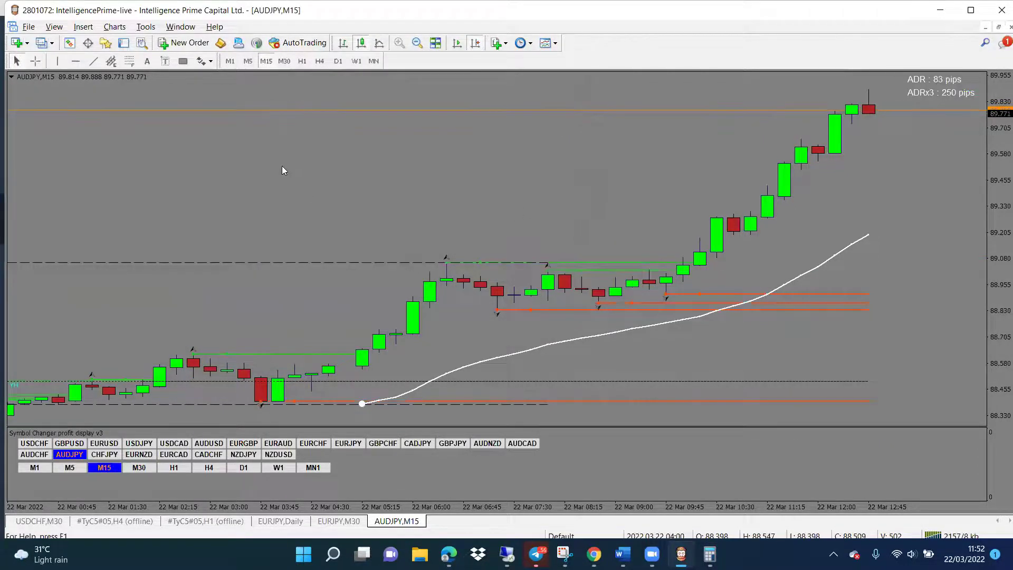
Draw a short horizontal trend line at about 88.33 from the 21 March 18:00 candle to the 19:00 candle
scroll(365, 229, down, 15)
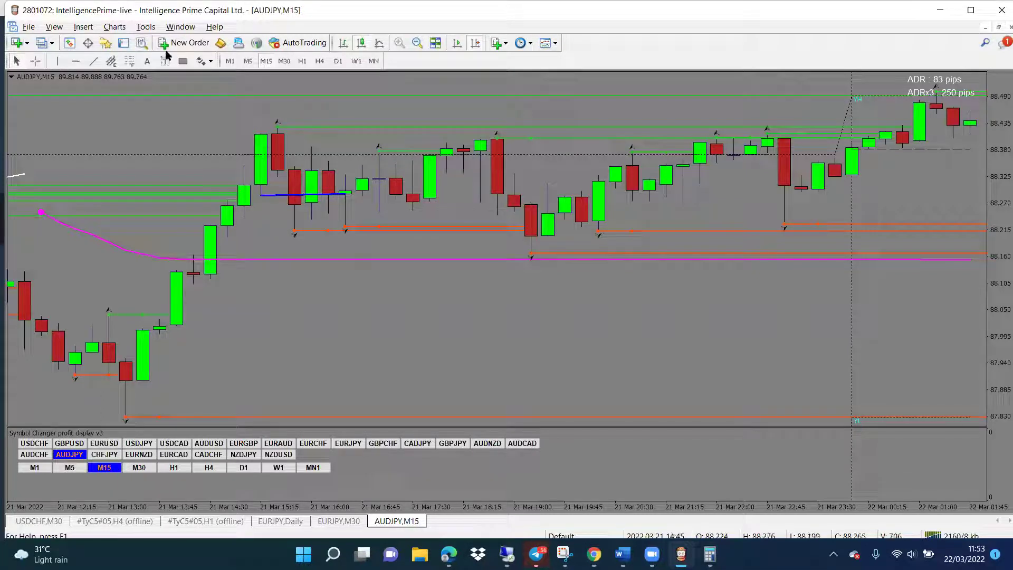
click(111, 61)
drag(446, 172, 514, 173)
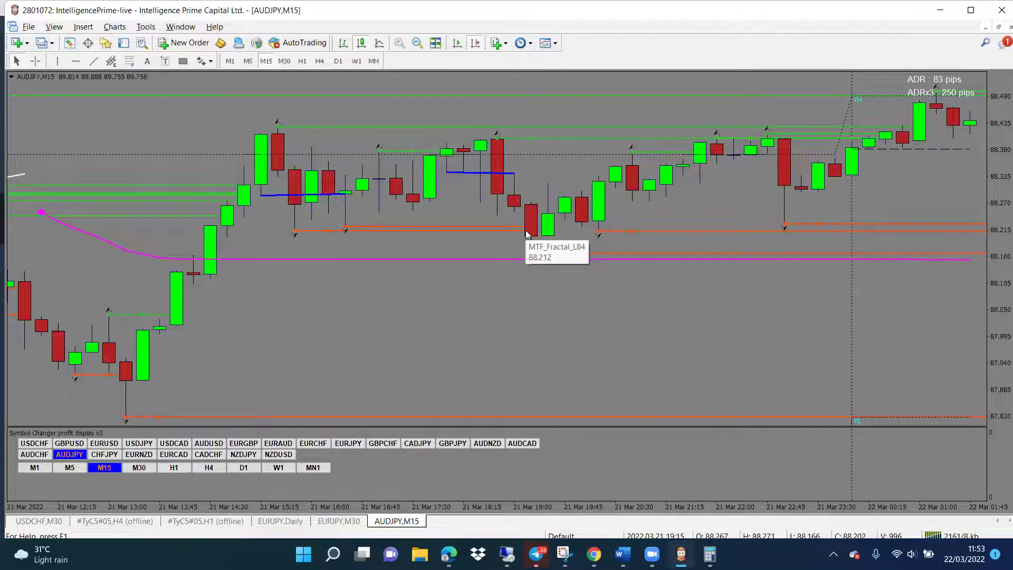
Measure the price distance from the 21 March 18:45 candle's close down to the 19:15 candle's low and the magenta Tidane line
click(35, 60)
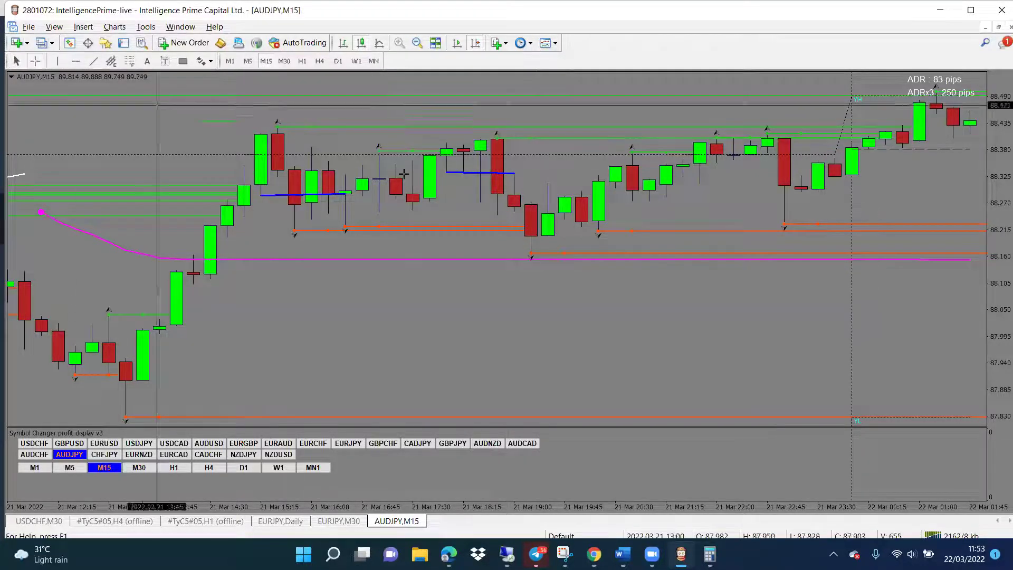
drag(502, 193, 535, 254)
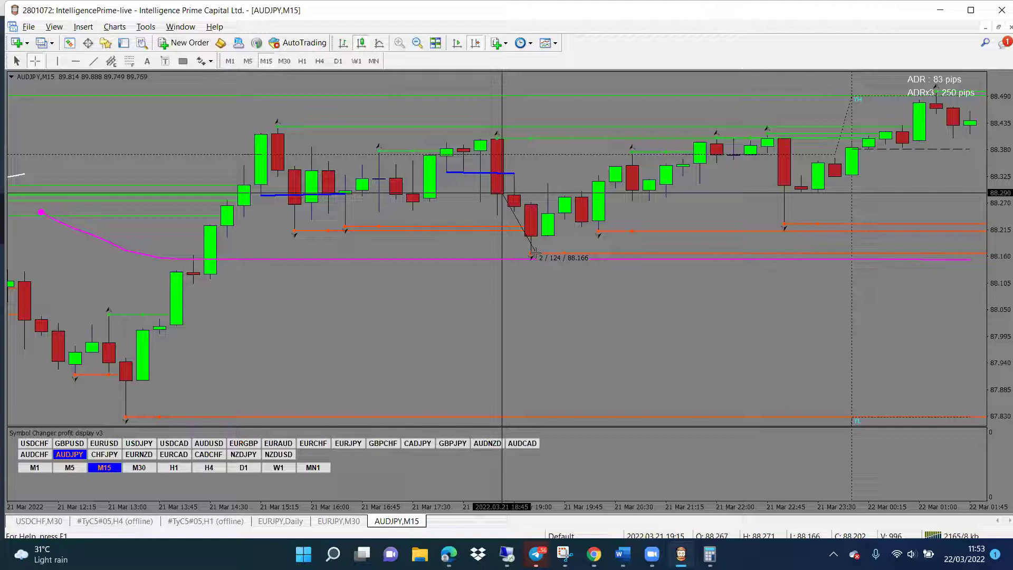
drag(534, 254, 533, 254)
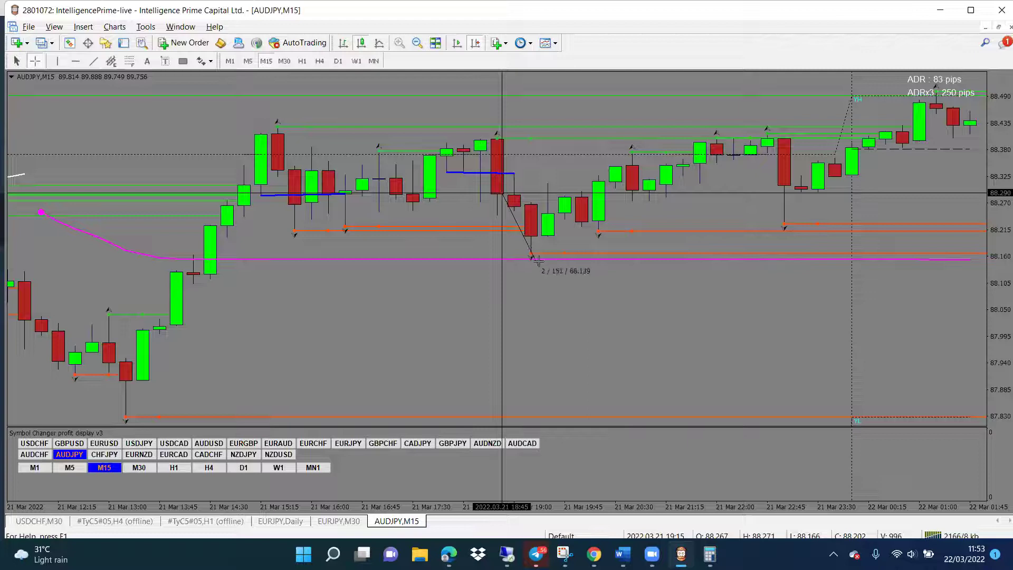
click(515, 202)
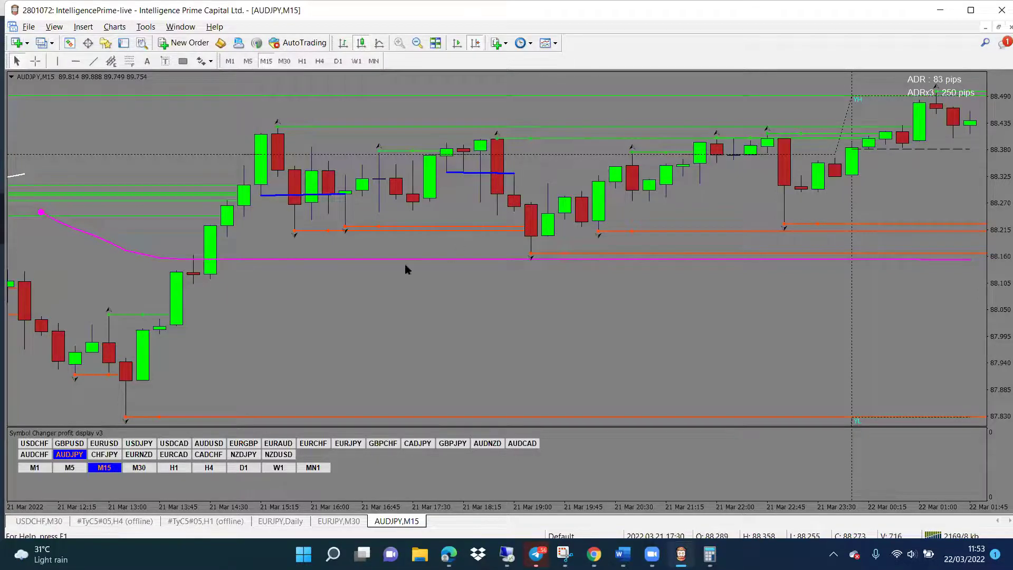
Review the Tidane trend indicator's Length and Deviation inputs from its white line on 21 March, then close its settings
scroll(405, 267, up, 5)
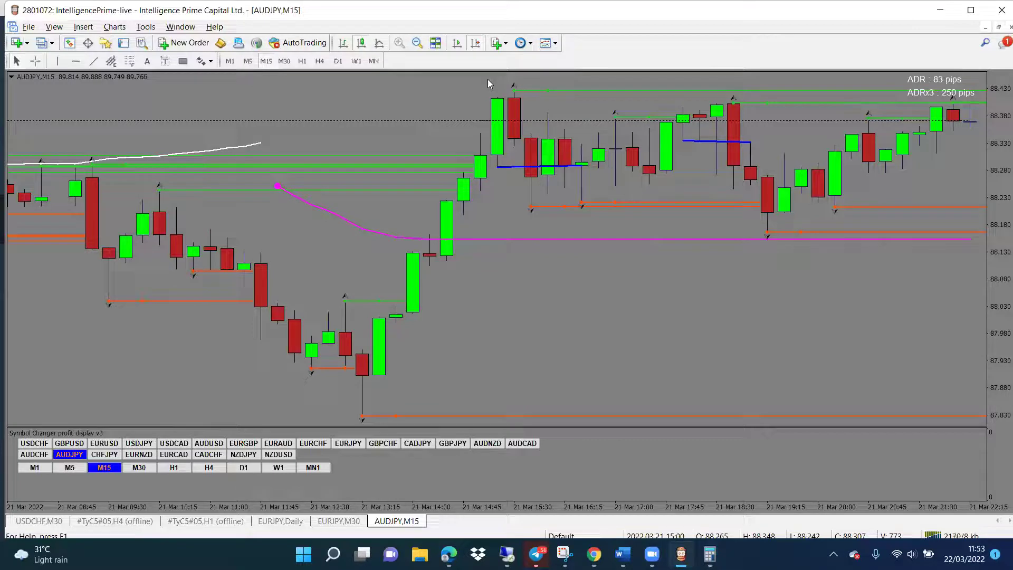
drag(320, 196, 411, 208)
scroll(430, 205, up, 12)
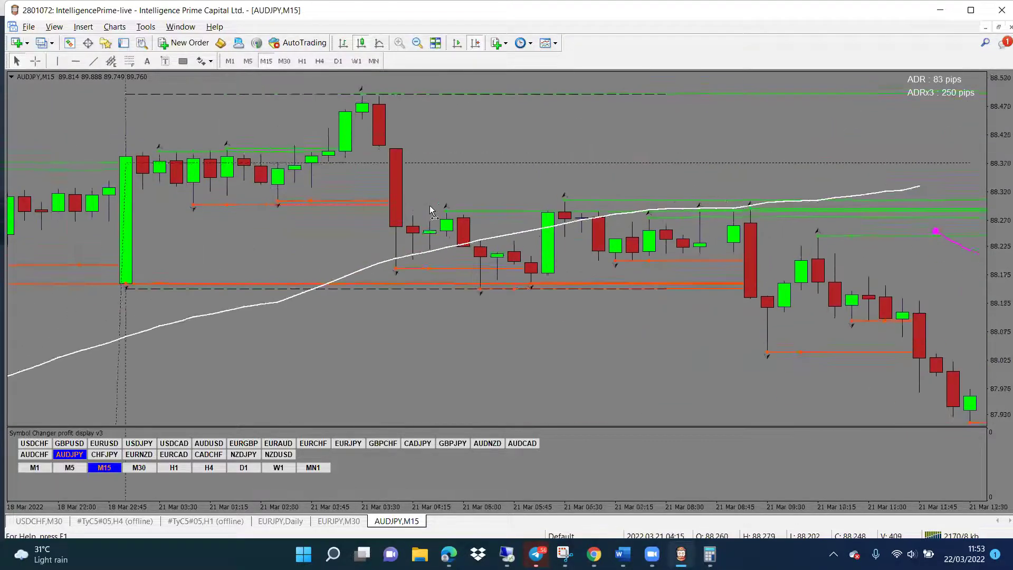
click(418, 44)
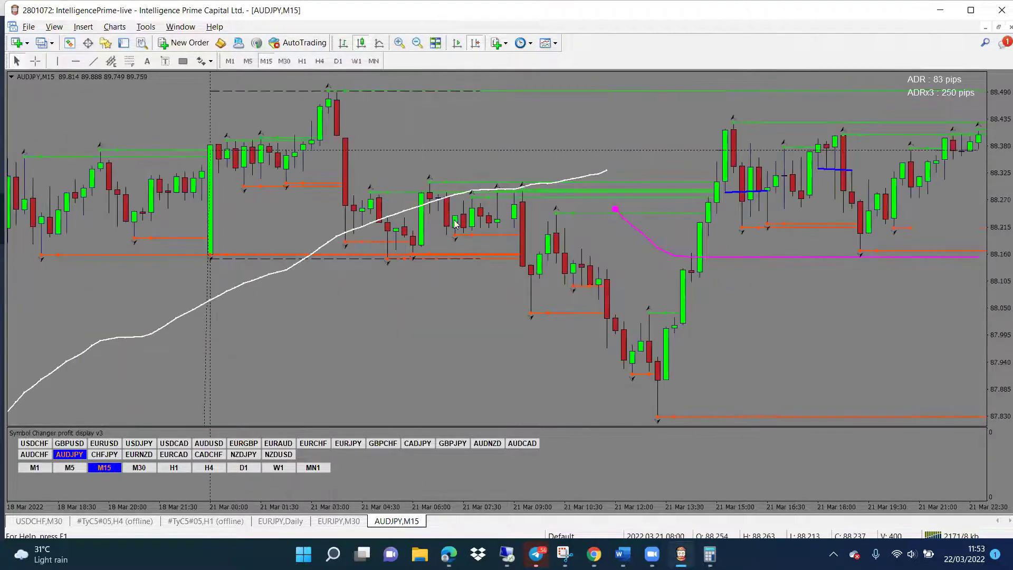
double_click(272, 278)
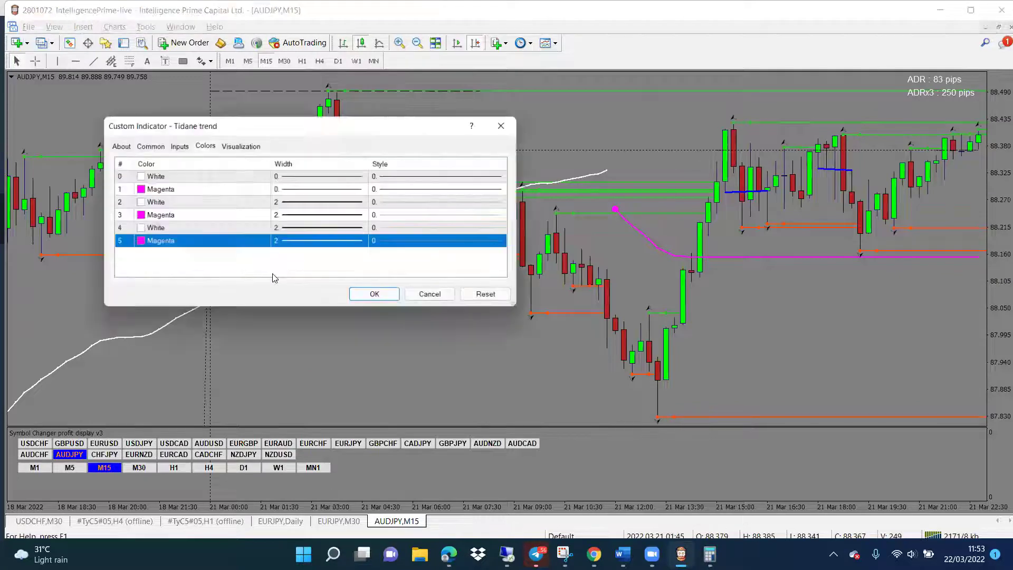
click(177, 145)
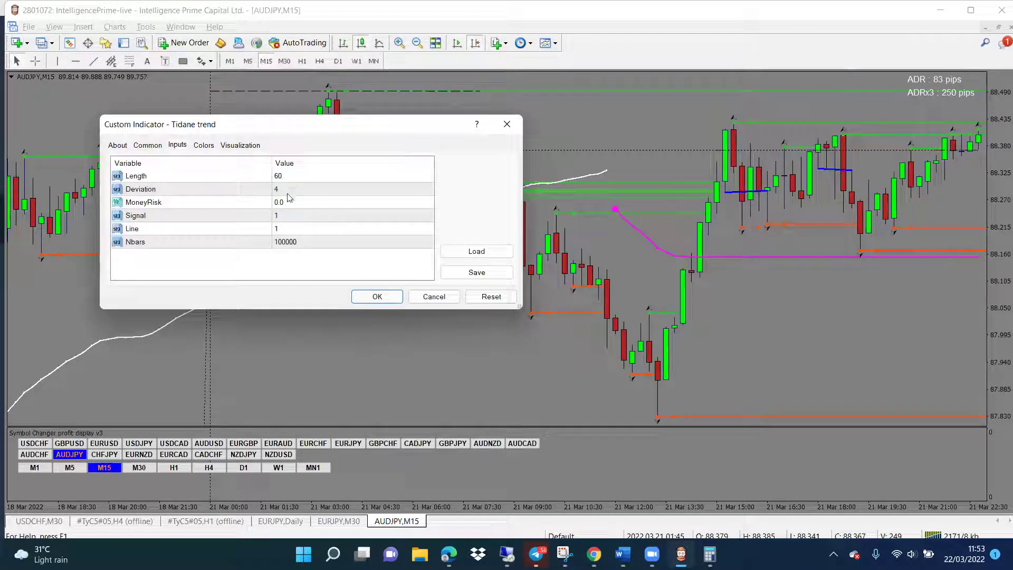
double_click(295, 179)
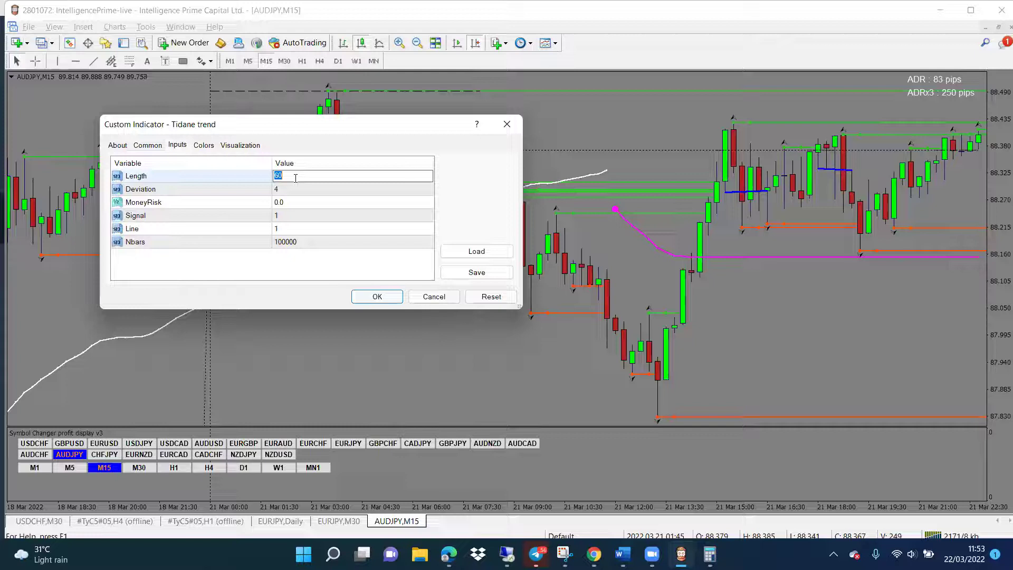
click(377, 297)
click(376, 297)
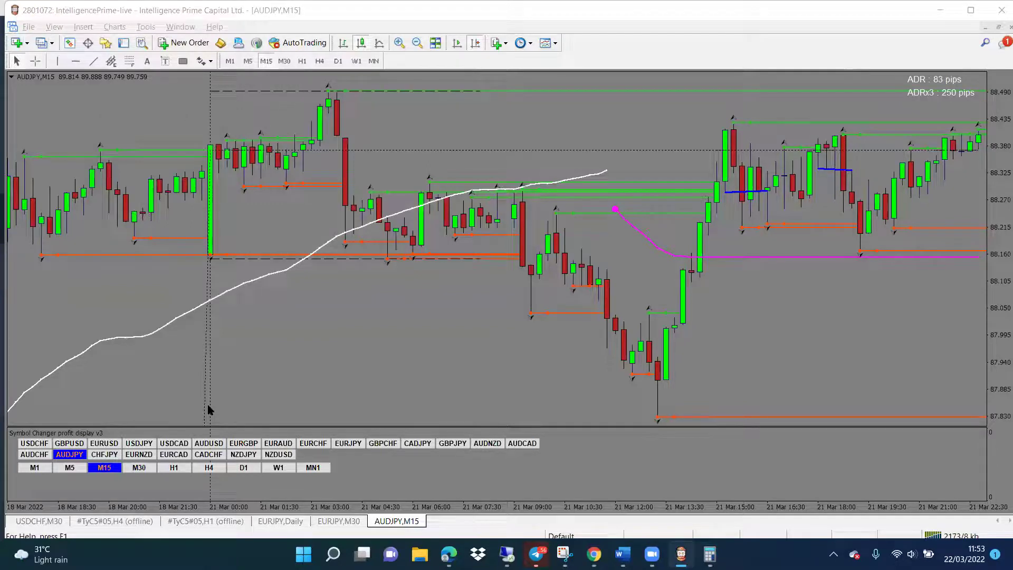
Sketch a rising zigzag with circled pullback lows and a horizontal break level in the empty area below the candles, then erase it
mouse_move(234, 407)
mouse_down()
mouse_move(271, 347)
mouse_move(317, 380)
mouse_up()
mouse_move(334, 335)
mouse_down()
mouse_move(407, 340)
mouse_move(431, 297)
mouse_up()
mouse_move(315, 378)
mouse_down()
mouse_move(331, 382)
mouse_move(315, 373)
mouse_up()
mouse_move(390, 356)
mouse_down()
mouse_move(415, 357)
mouse_move(393, 353)
mouse_up()
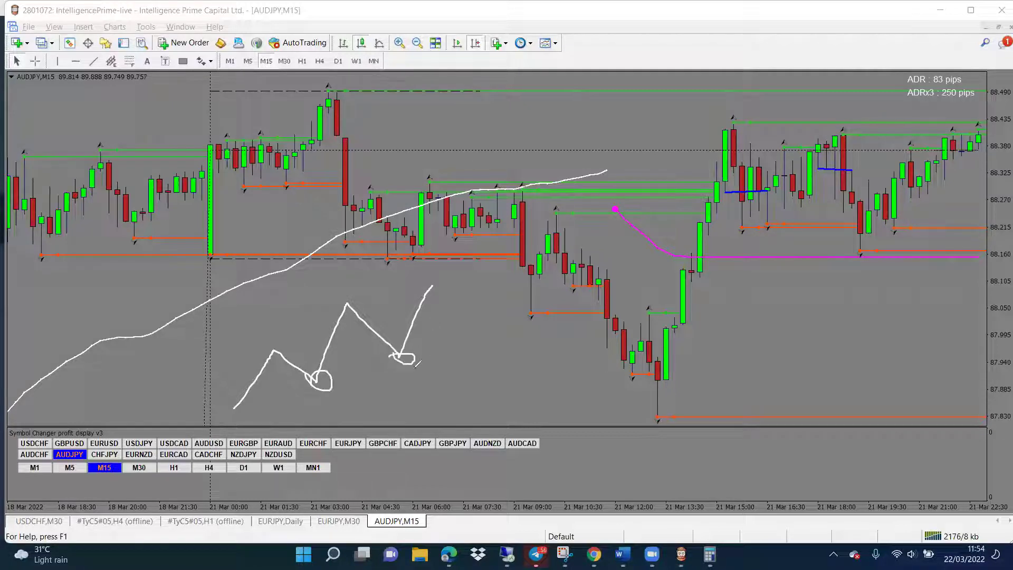
drag(432, 286, 453, 368)
mouse_move(393, 355)
mouse_down()
mouse_move(506, 356)
mouse_move(459, 373)
mouse_move(451, 363)
mouse_move(503, 227)
mouse_up()
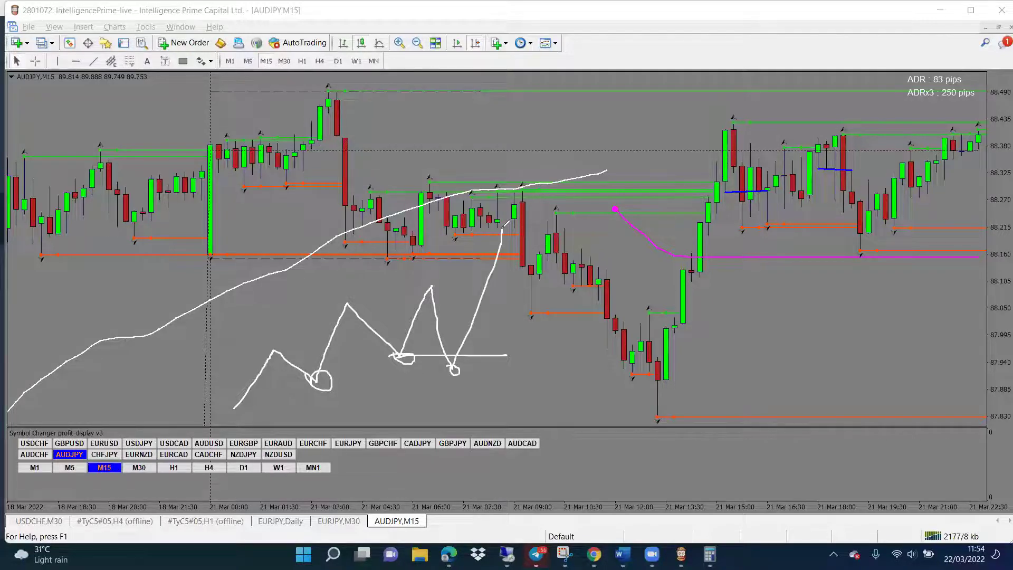
mouse_move(461, 361)
mouse_down()
mouse_move(447, 370)
mouse_move(464, 372)
mouse_move(448, 367)
mouse_up()
key(e)
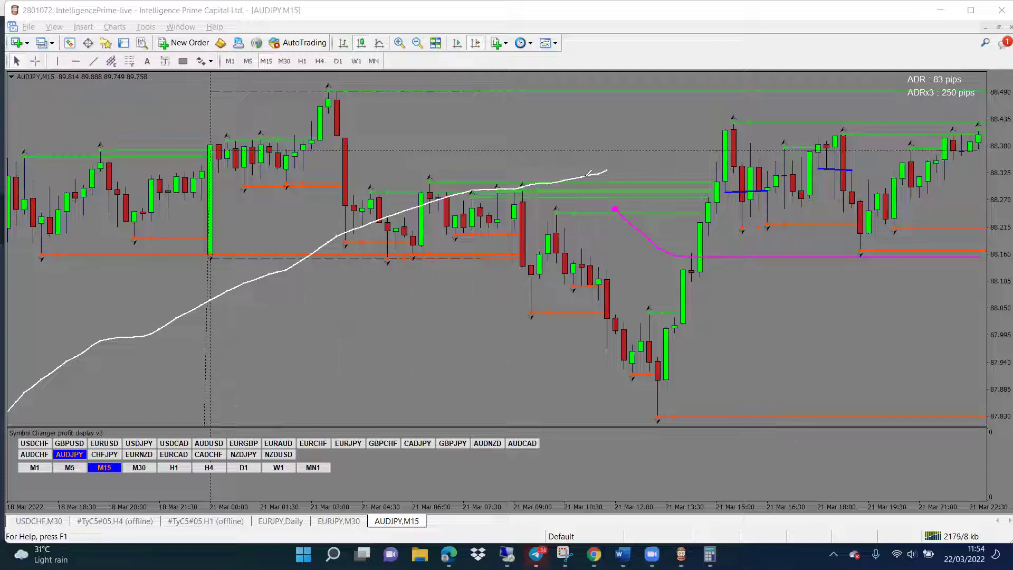
Sketch two level lines and the swing down to the 21 March low over the candles from about 09:00, then erase the marks
drag(530, 263, 600, 256)
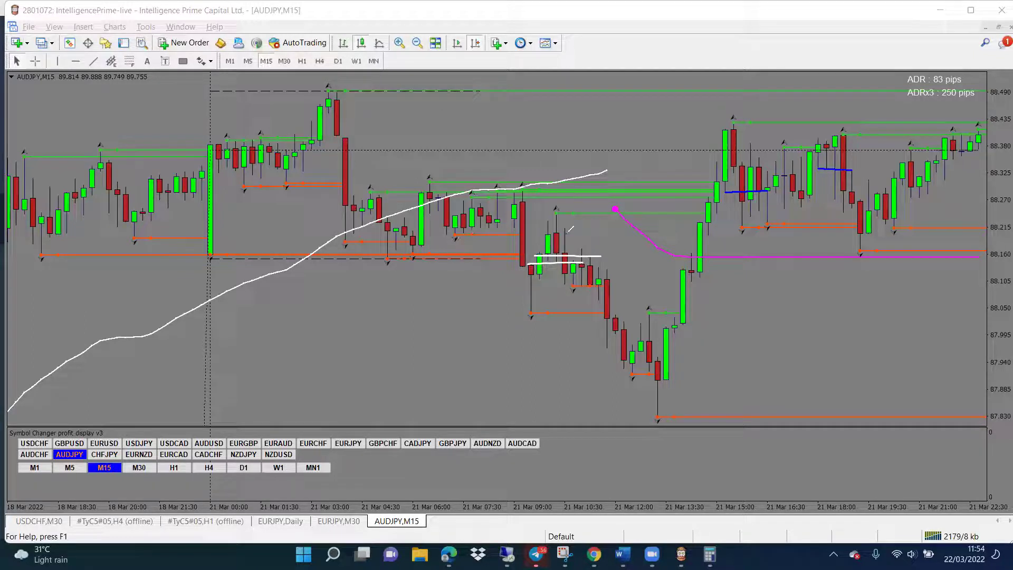
drag(556, 210, 540, 255)
drag(556, 211, 621, 307)
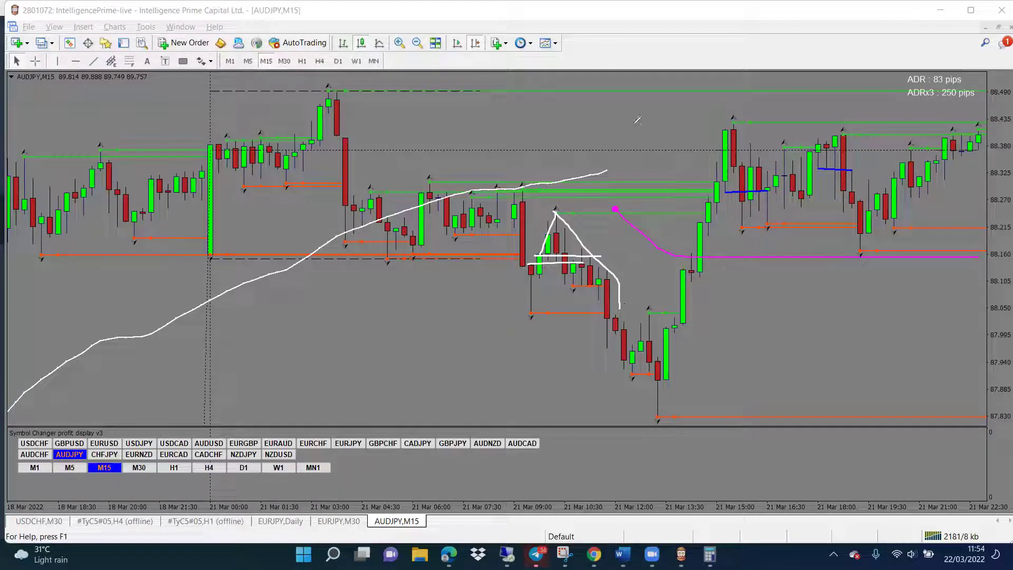
mouse_move(615, 296)
mouse_down()
mouse_move(650, 346)
mouse_move(663, 403)
mouse_up()
key(e)
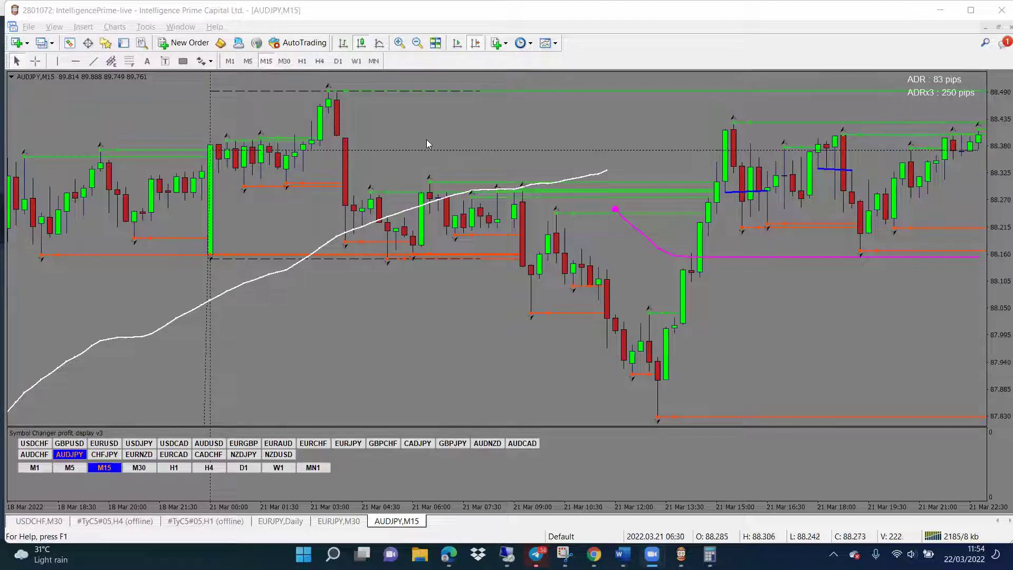
Switch the AUDJPY chart to M30 and draw a nearly horizontal trend line at about 88.03 from the 21 March 13:00 candle to 17:00
click(288, 65)
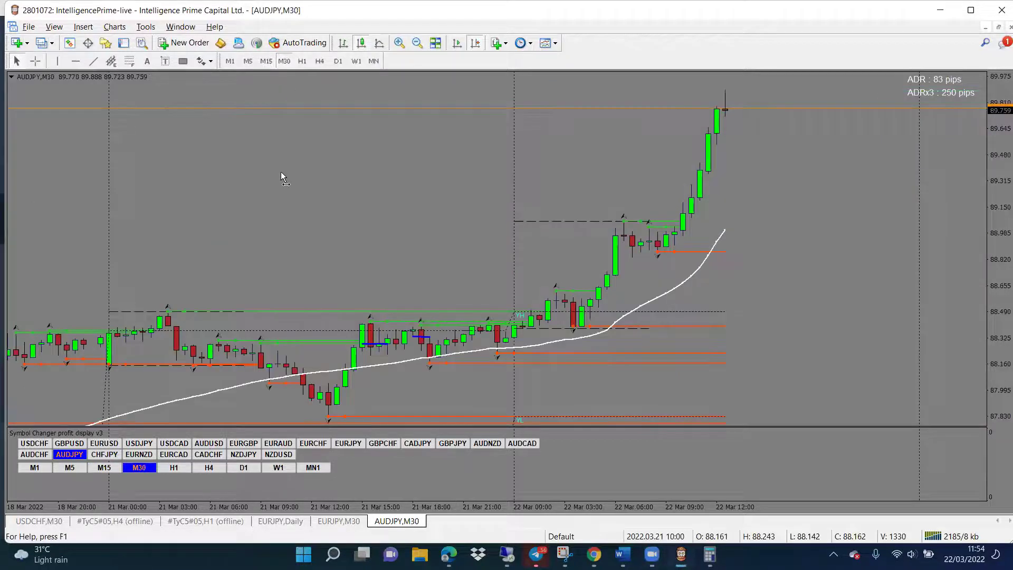
click(93, 61)
drag(539, 345, 607, 343)
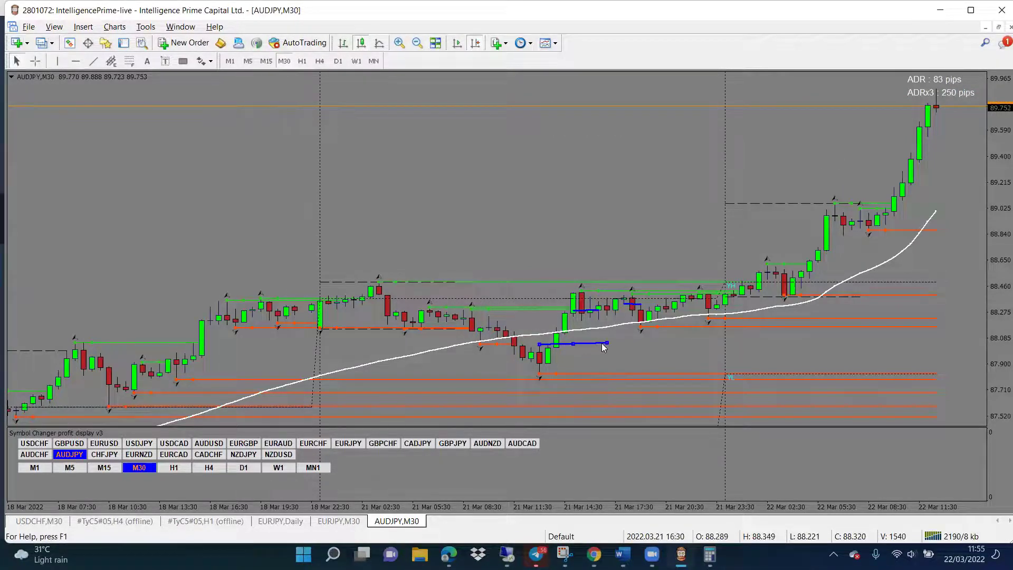
Delete the three short blue trend lines from the AUDJPY M30 chart
key(Delete)
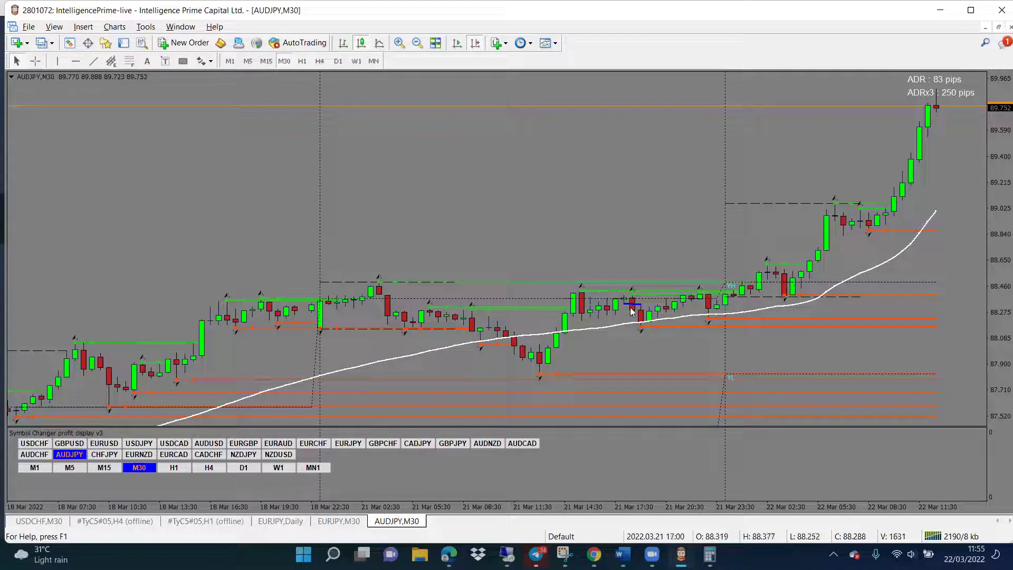
key(Delete)
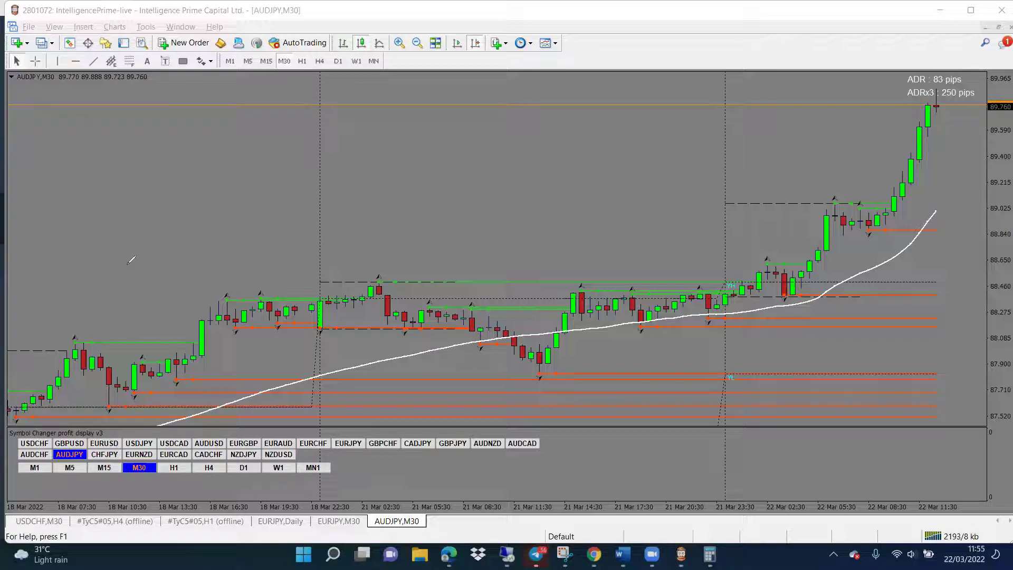
Handwrite the note "Value line → 60/4 60/3" across the empty area above the candles
mouse_move(82, 151)
mouse_down()
mouse_move(90, 170)
mouse_move(114, 142)
mouse_move(127, 182)
mouse_move(161, 133)
mouse_move(220, 198)
mouse_up()
mouse_move(268, 140)
mouse_down()
mouse_move(280, 195)
mouse_move(317, 182)
mouse_move(340, 196)
mouse_move(391, 184)
mouse_move(394, 201)
mouse_up()
mouse_move(449, 138)
mouse_down()
mouse_move(458, 176)
mouse_move(486, 170)
mouse_move(491, 206)
mouse_up()
mouse_move(518, 175)
mouse_down()
mouse_move(511, 184)
mouse_move(535, 195)
mouse_up()
drag(529, 181, 529, 207)
mouse_move(621, 128)
mouse_down()
mouse_move(612, 172)
mouse_move(666, 179)
mouse_up()
drag(663, 139, 657, 222)
drag(672, 167, 672, 209)
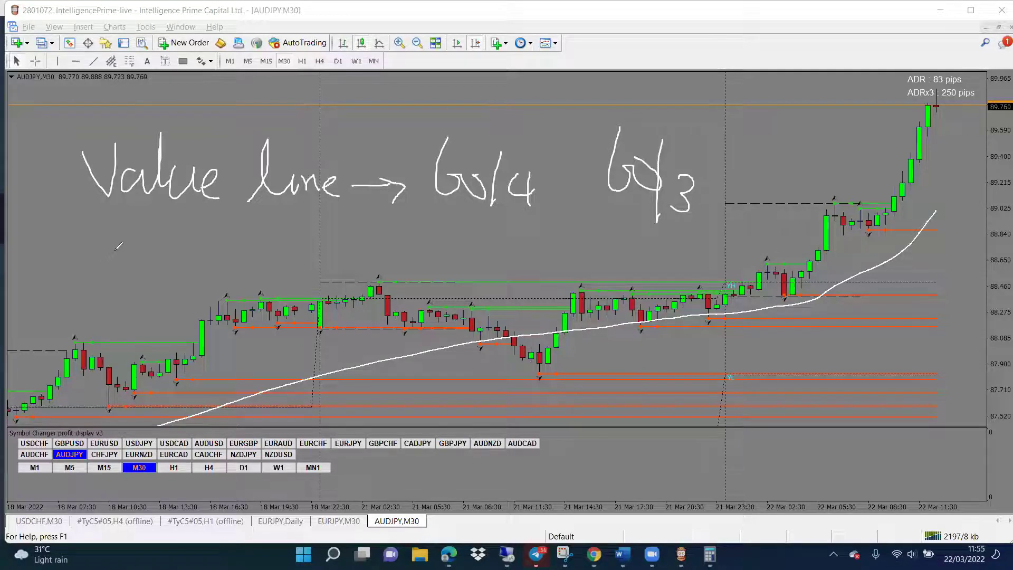
Handwrite a second note line reading "TF – Cliq 5, 15" below the value line note
mouse_move(95, 222)
mouse_down()
mouse_move(94, 259)
mouse_move(101, 222)
mouse_up()
mouse_move(114, 228)
mouse_down()
mouse_move(112, 260)
mouse_move(125, 224)
mouse_move(123, 244)
mouse_move(172, 244)
mouse_up()
mouse_move(230, 232)
mouse_down()
mouse_move(190, 247)
mouse_move(231, 257)
mouse_move(228, 213)
mouse_up()
mouse_move(255, 246)
mouse_down()
mouse_move(257, 262)
mouse_move(274, 235)
mouse_move(274, 249)
mouse_up()
drag(277, 236, 294, 271)
drag(343, 244, 341, 257)
mouse_move(344, 223)
mouse_down()
mouse_move(370, 220)
mouse_move(371, 269)
mouse_up()
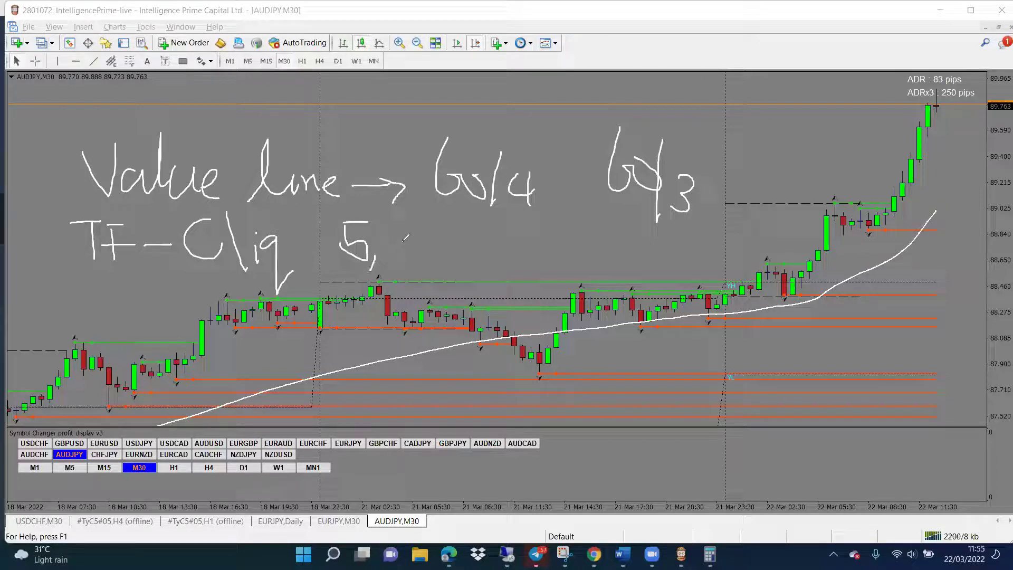
drag(409, 231, 407, 255)
mouse_move(426, 220)
mouse_down()
mouse_move(422, 257)
mouse_move(453, 222)
mouse_up()
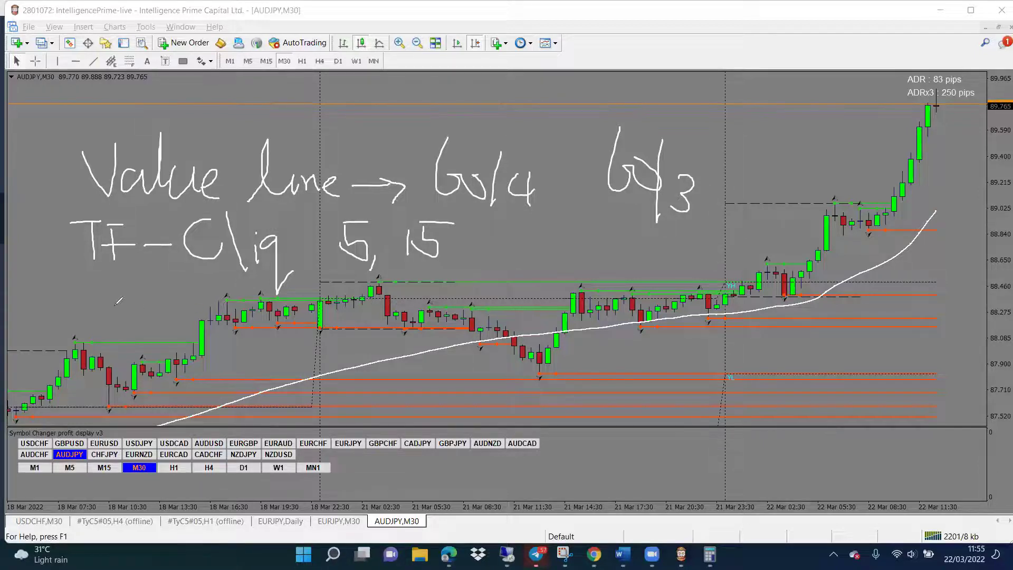
Handwrite "TF = 5m 15m" as a third note line, then clear all handwriting from the chart
drag(92, 288, 92, 311)
mouse_move(70, 283)
mouse_down()
mouse_move(101, 281)
mouse_move(108, 304)
mouse_up()
mouse_move(103, 282)
mouse_down()
mouse_move(168, 299)
mouse_move(146, 307)
mouse_move(167, 281)
mouse_up()
mouse_move(176, 297)
mouse_down()
mouse_move(221, 310)
mouse_move(243, 286)
mouse_move(275, 318)
mouse_up()
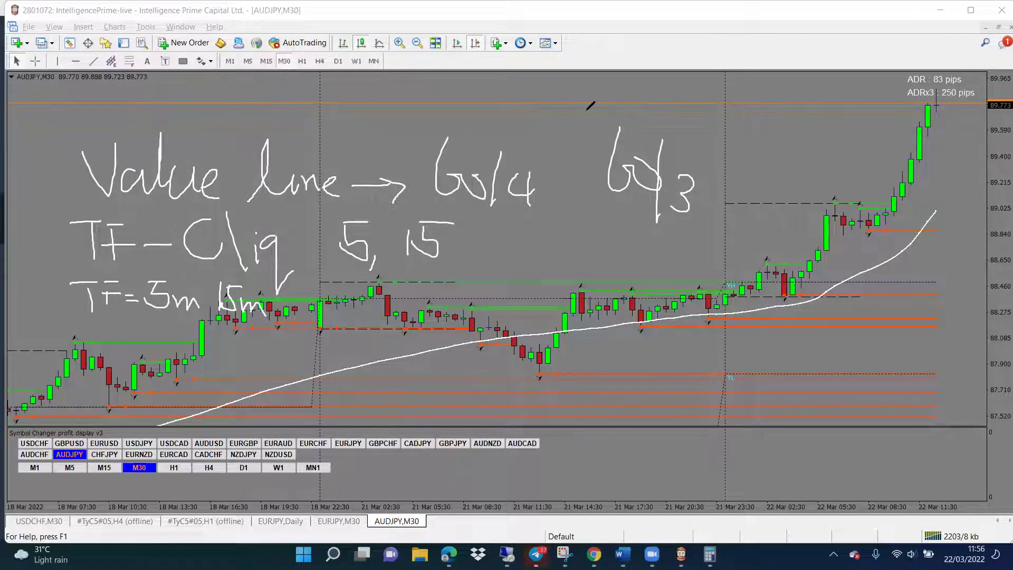
key(Escape)
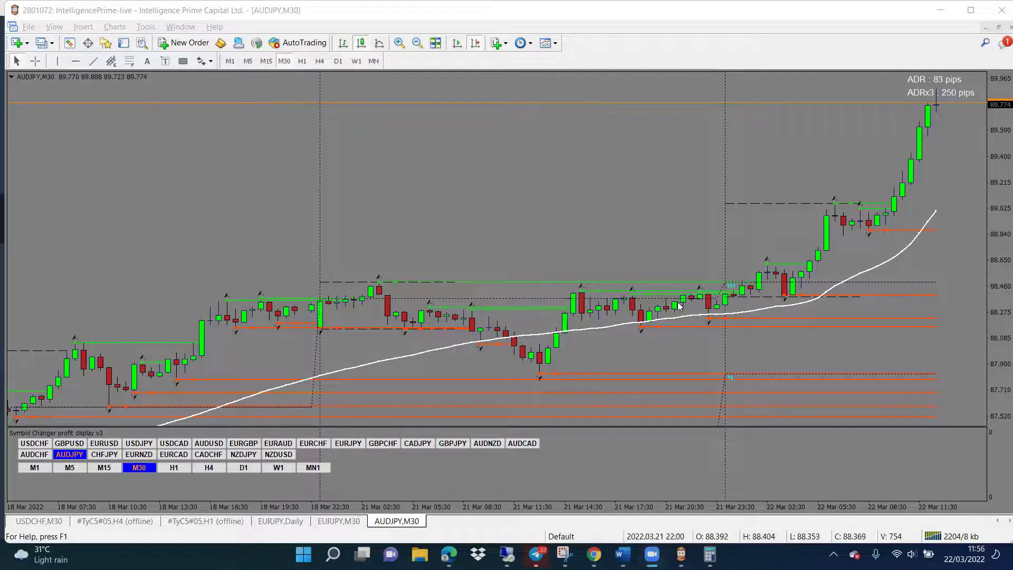
Check the Tidane trend and Fractals indicator settings without changing them, and delete the Fractals indicator from the AUDJPY M30 chart
double_click(613, 326)
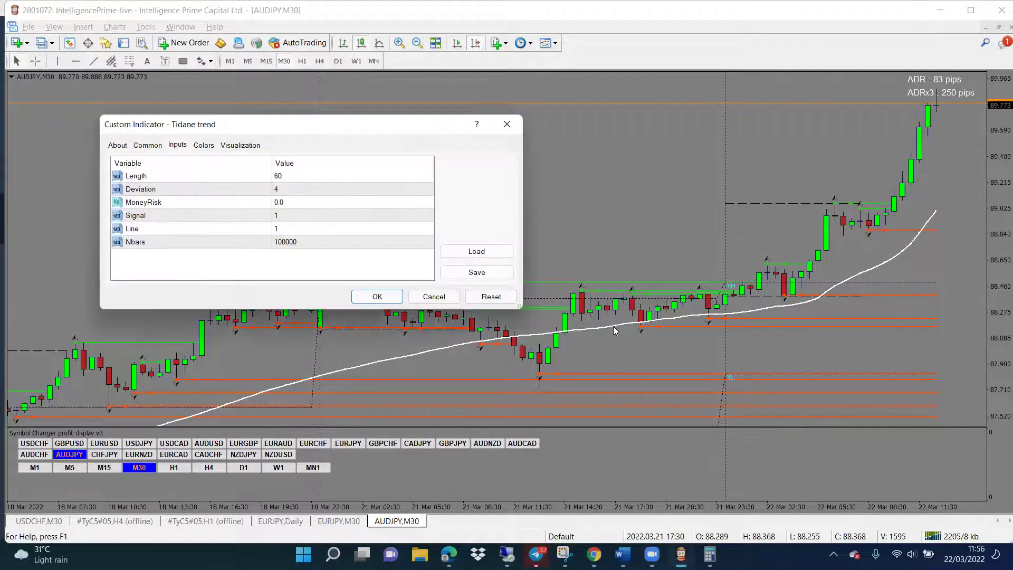
click(448, 295)
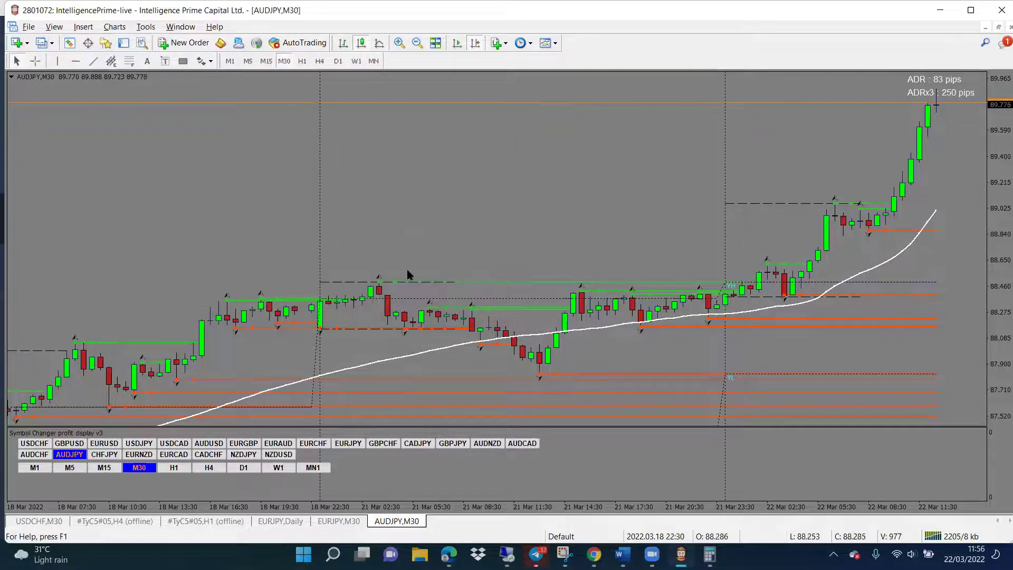
right_click(395, 190)
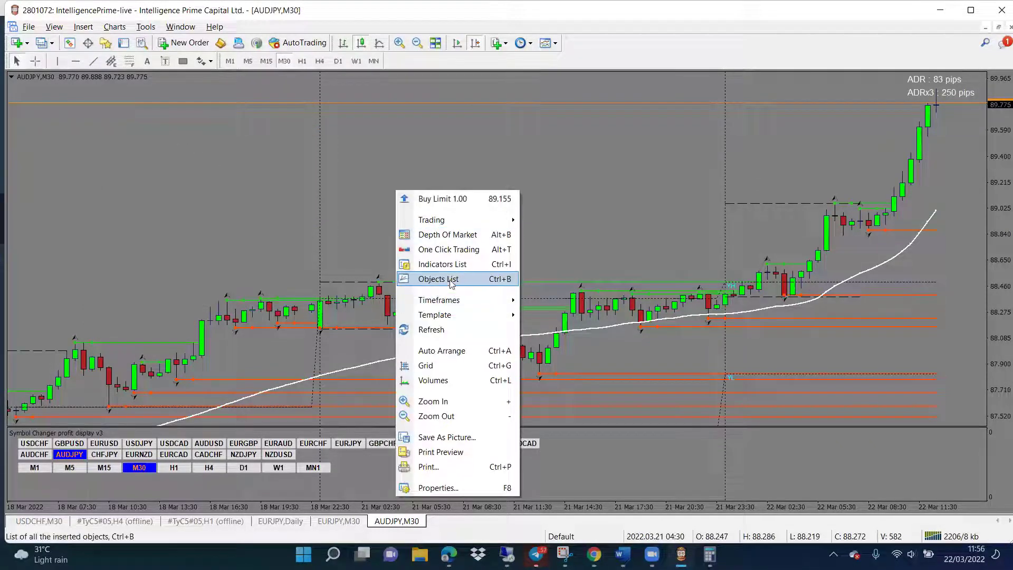
click(446, 264)
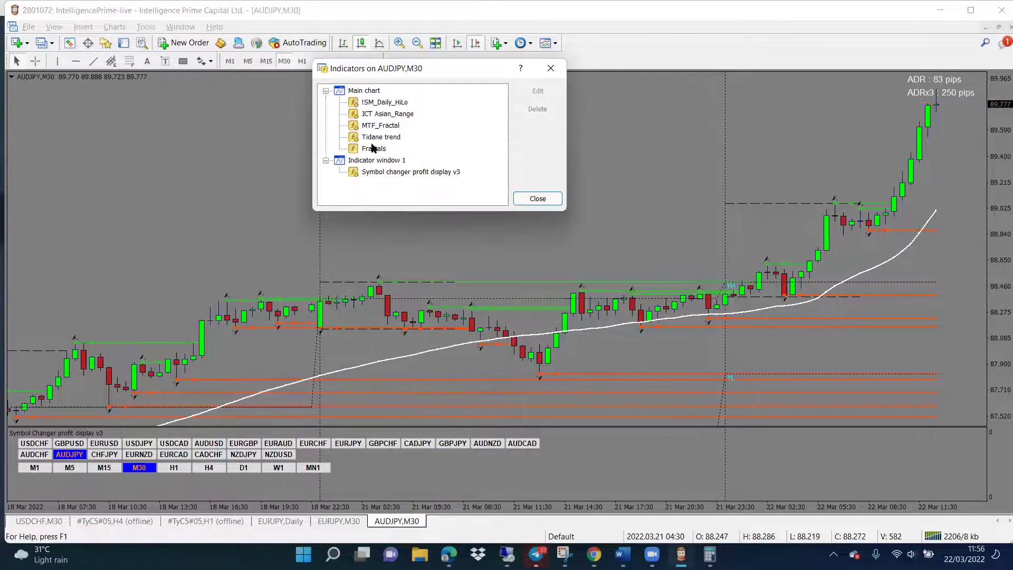
double_click(376, 149)
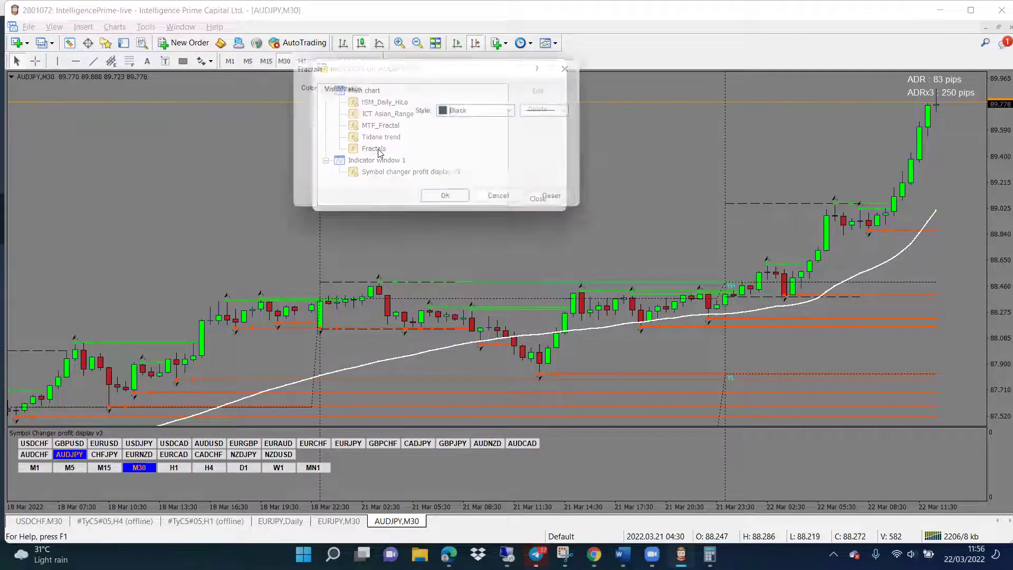
click(523, 202)
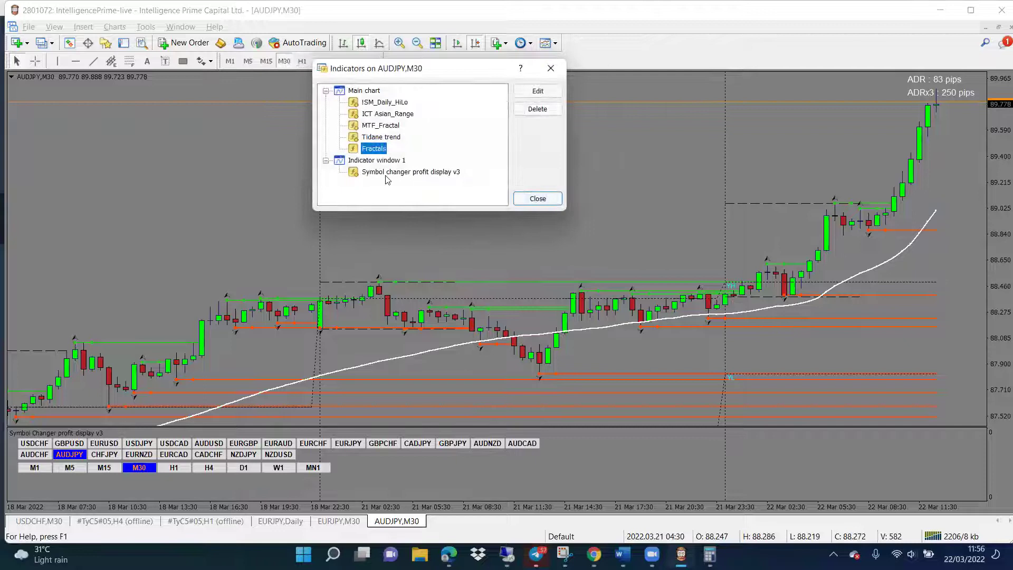
click(535, 113)
Set the MTF_Fractal indicator's Fractal_Timeframe to 15, apply it, and close the list of indicators
double_click(380, 125)
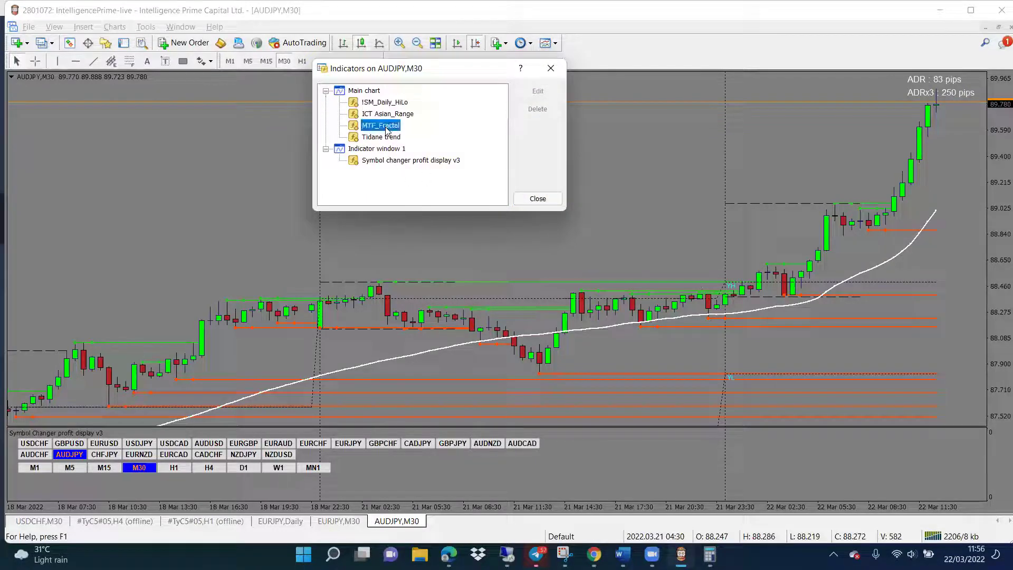
double_click(303, 190)
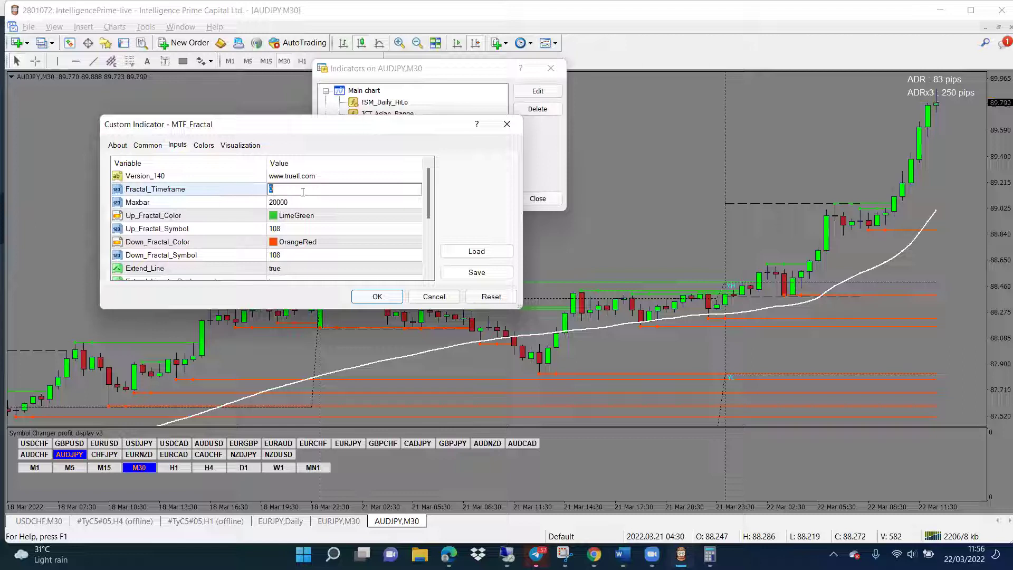
text(15)
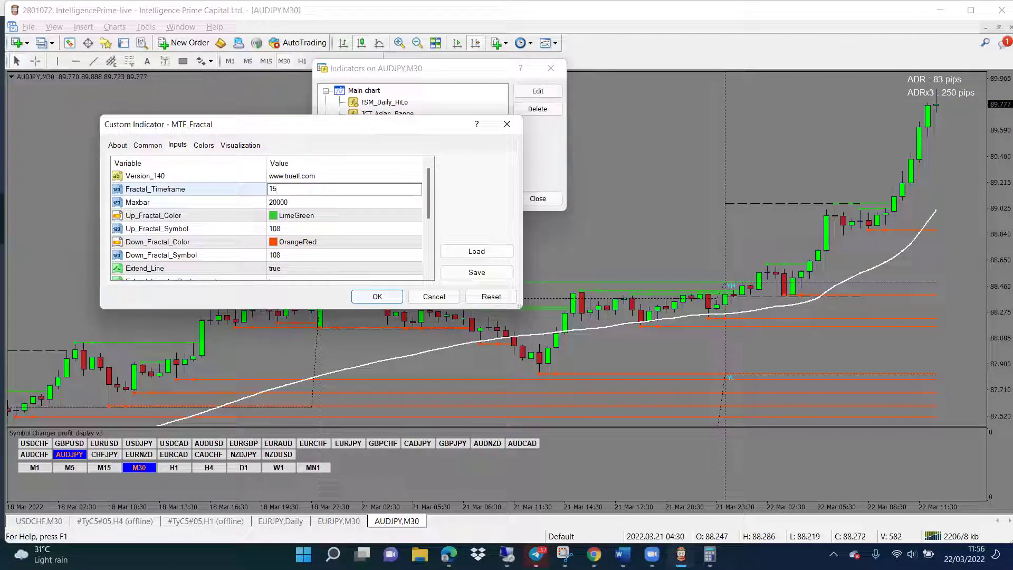
key(Return)
click(378, 297)
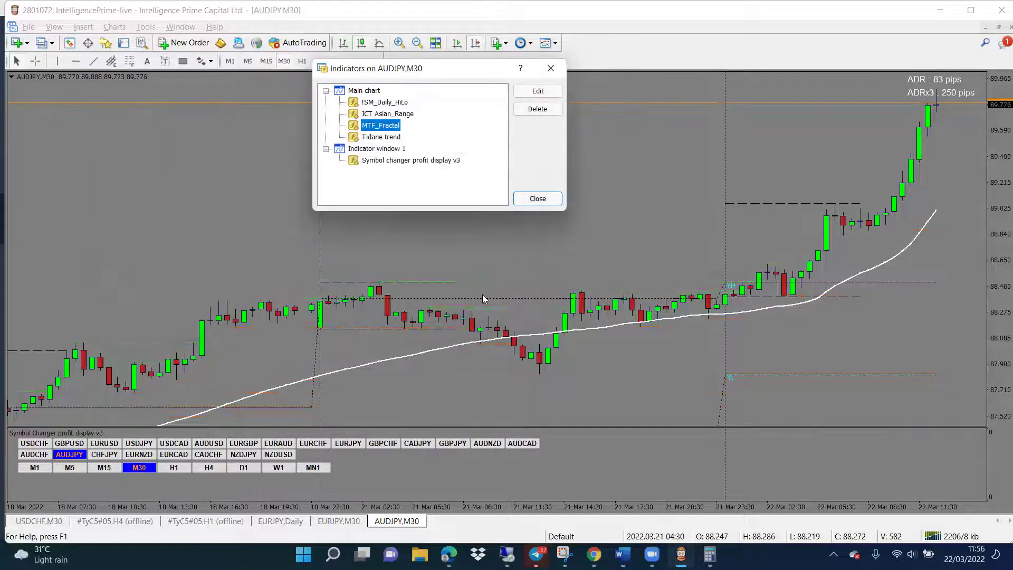
click(530, 200)
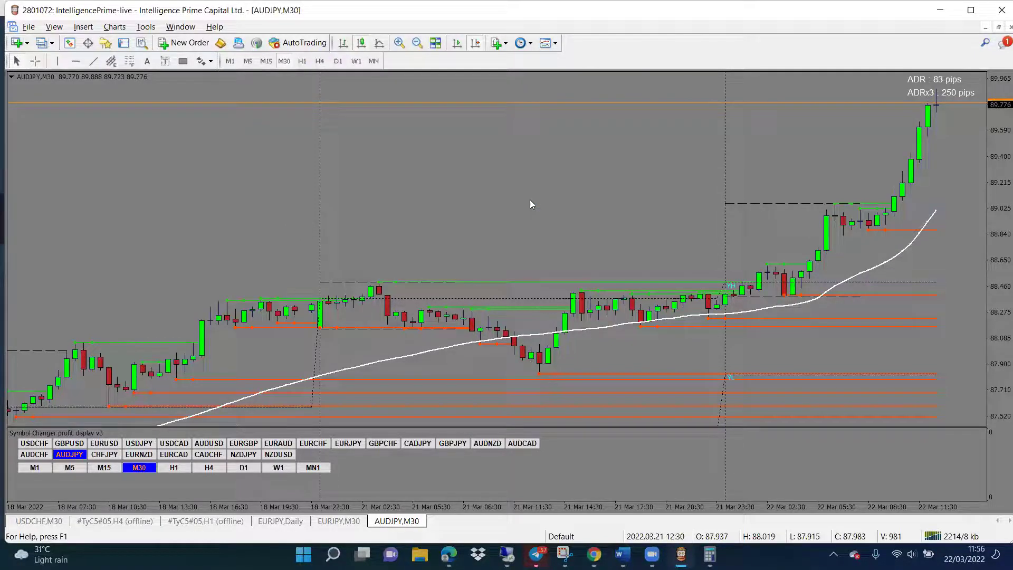
Display AUDJPY on the M15 timeframe and examine where the Tidane trend line changes direction on 21 March
click(265, 62)
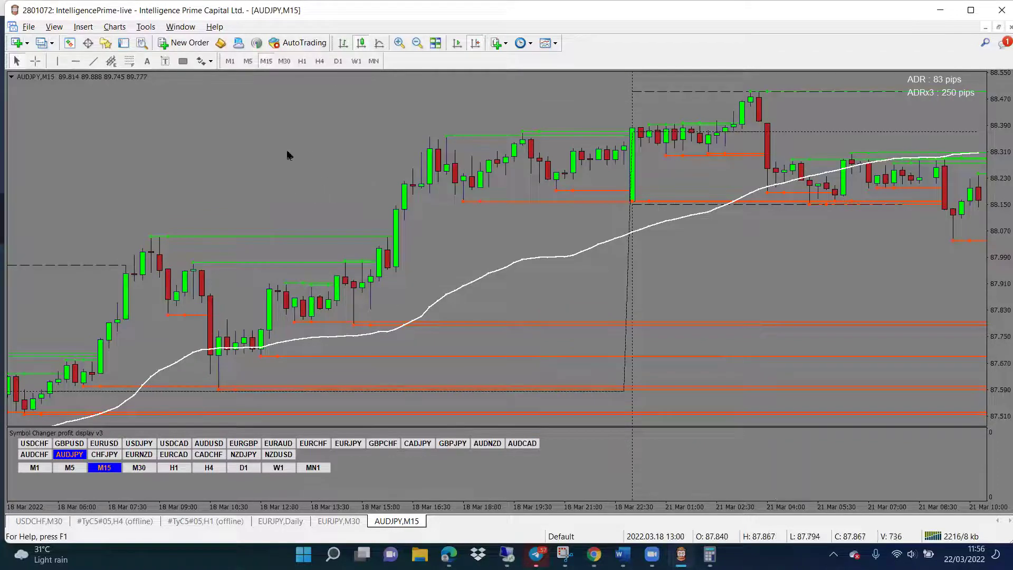
drag(545, 208, 495, 204)
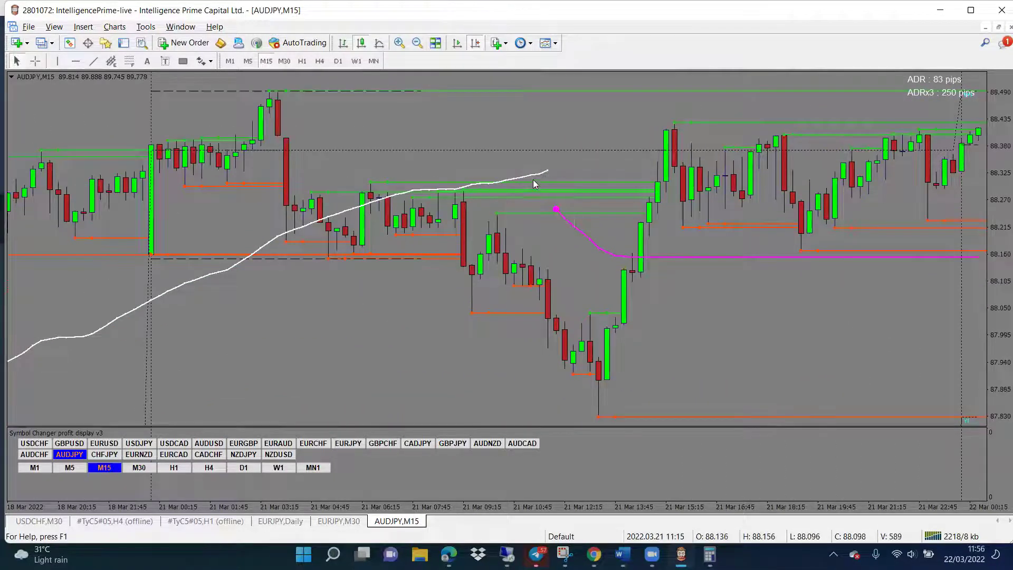
drag(597, 292, 457, 305)
scroll(456, 299, down, 3)
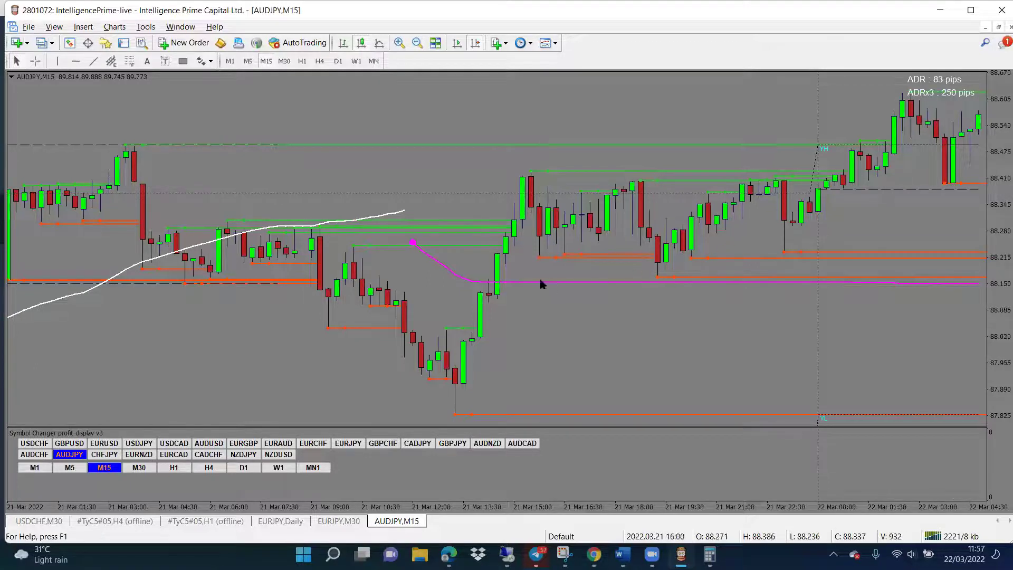
Return AUDJPY to the M30 timeframe and inspect the Tidane trend line over the same 21 March period
click(289, 62)
scroll(335, 205, up, 10)
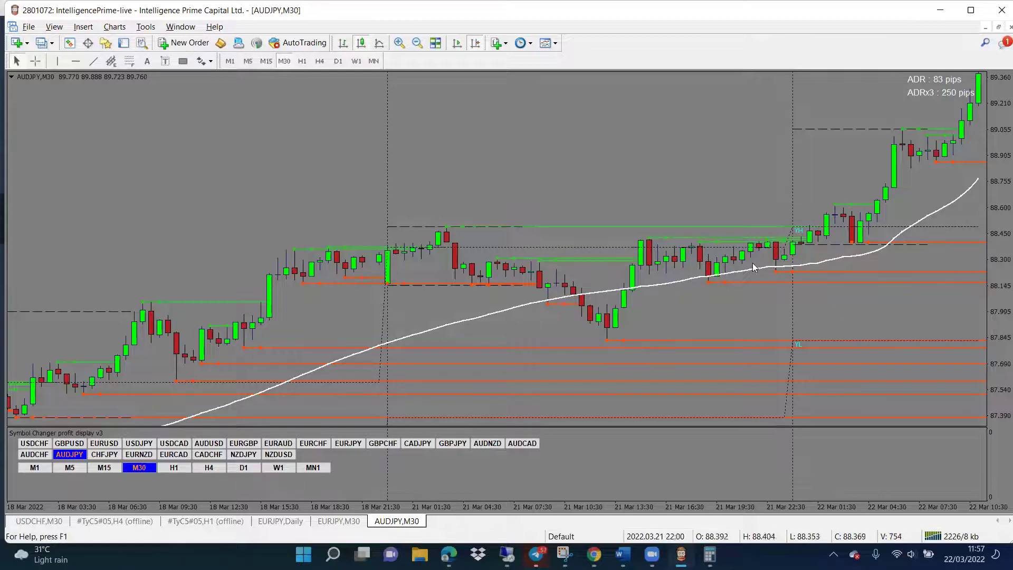
mouse_move(477, 317)
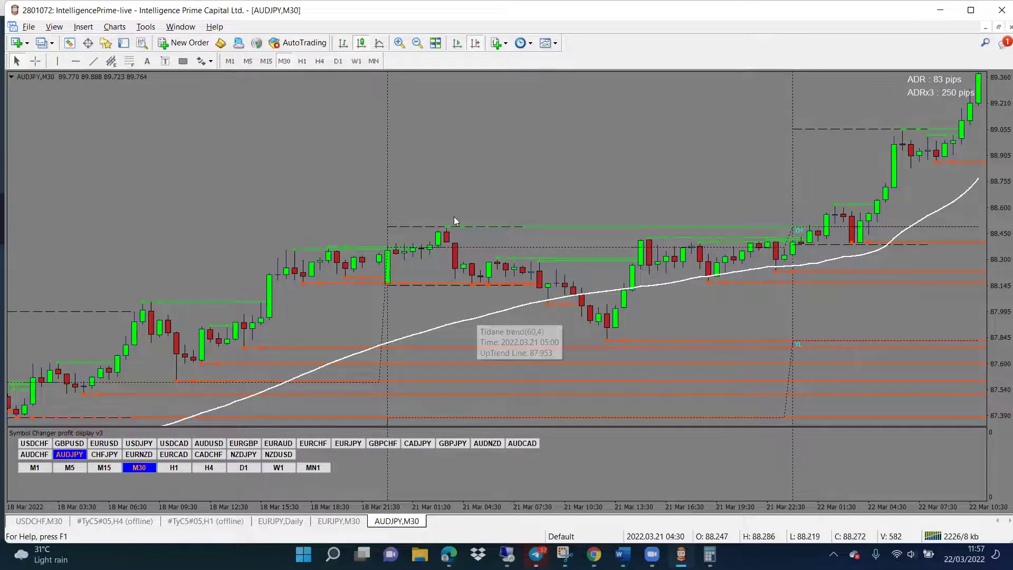
Handwrite "HTF => 30mins" above the candles with 5 and 15 beneath it, and underline "30mins"
mouse_move(60, 107)
mouse_down()
mouse_move(69, 132)
mouse_move(117, 136)
mouse_move(152, 119)
mouse_move(153, 128)
mouse_up()
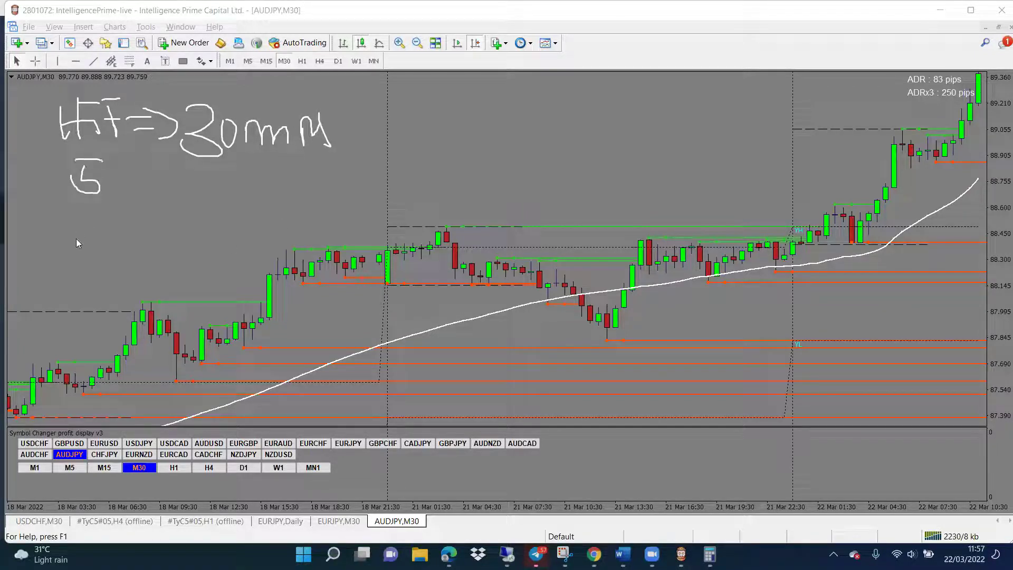
drag(83, 221, 88, 240)
drag(84, 201, 101, 199)
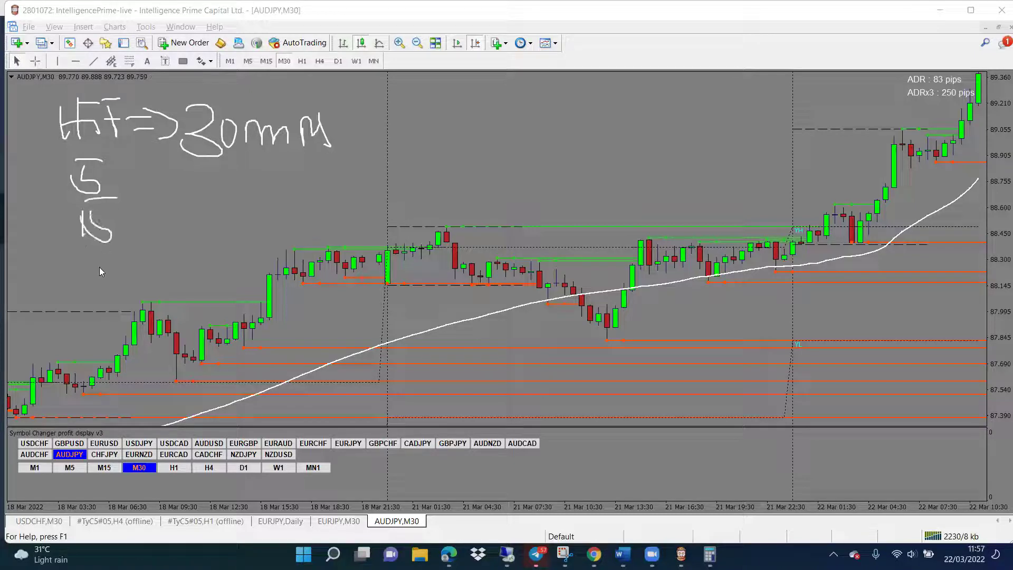
drag(191, 170, 321, 170)
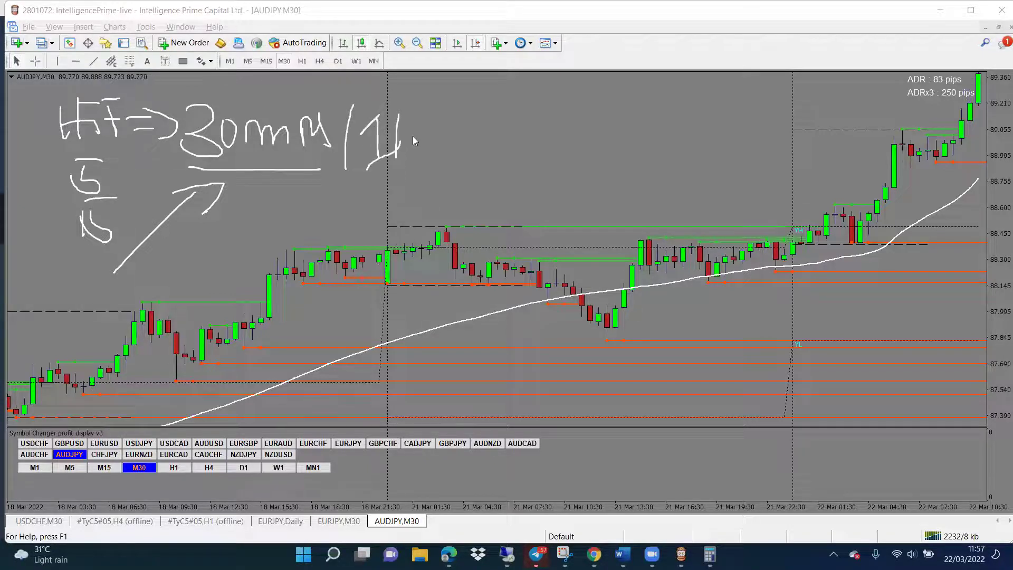
Extend the handwritten note with "1hr — Bullish", underline the timeframes and the word, and tick the 5 and 15
mouse_move(420, 152)
mouse_down()
mouse_move(435, 140)
mouse_move(539, 141)
mouse_up()
drag(560, 122, 559, 143)
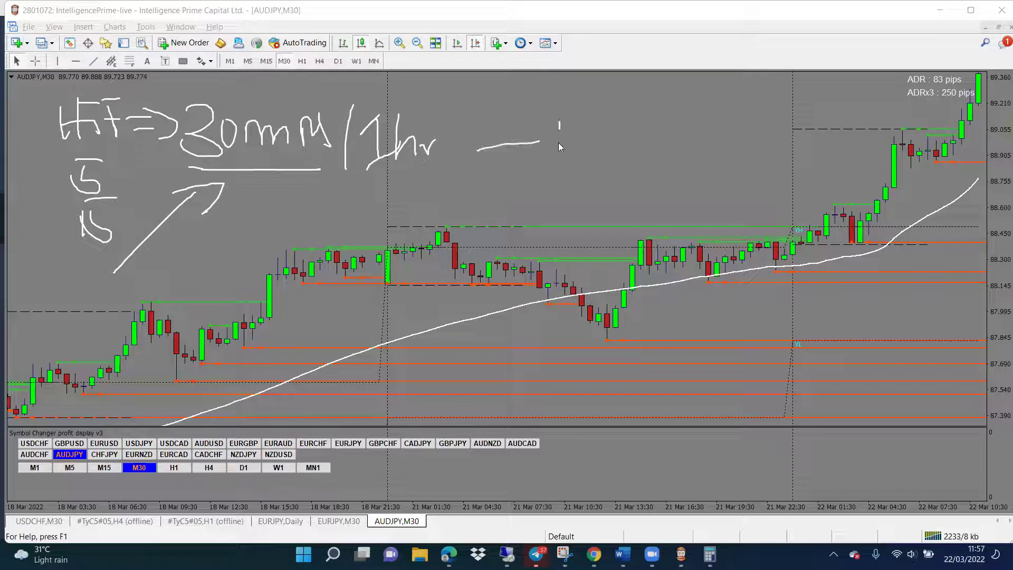
drag(641, 139, 643, 159)
drag(660, 138, 632, 176)
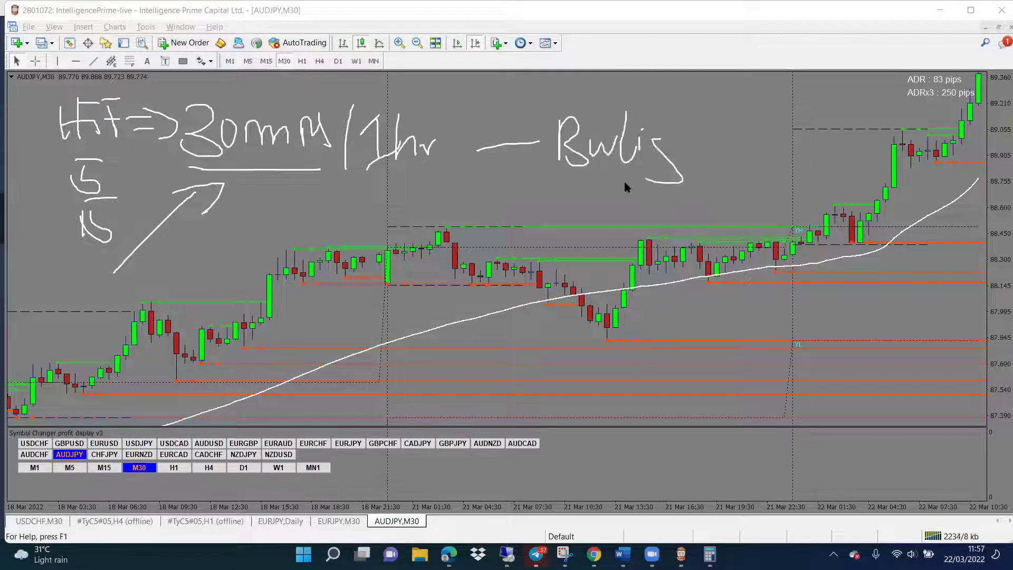
drag(542, 180, 718, 180)
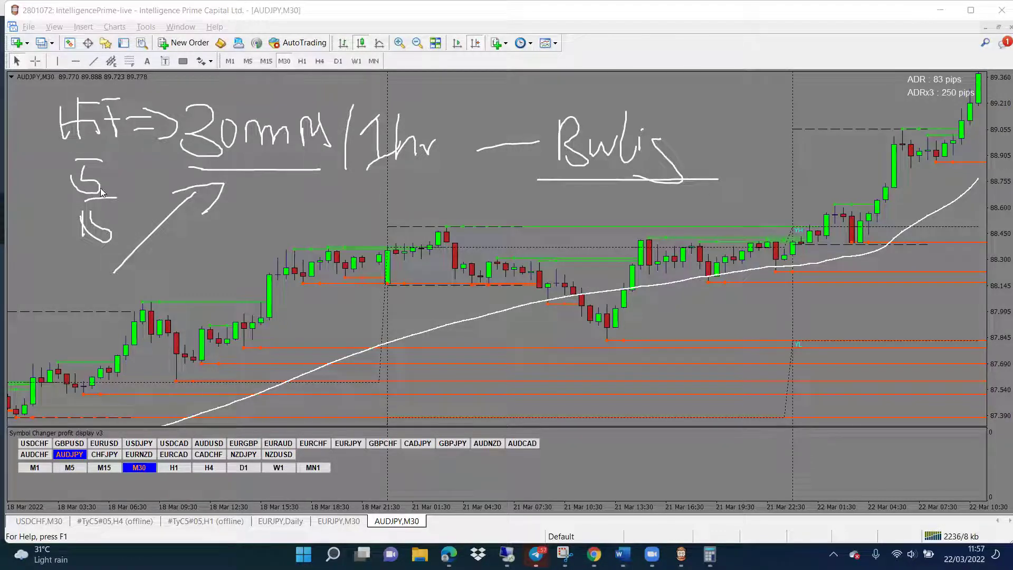
drag(108, 224, 139, 218)
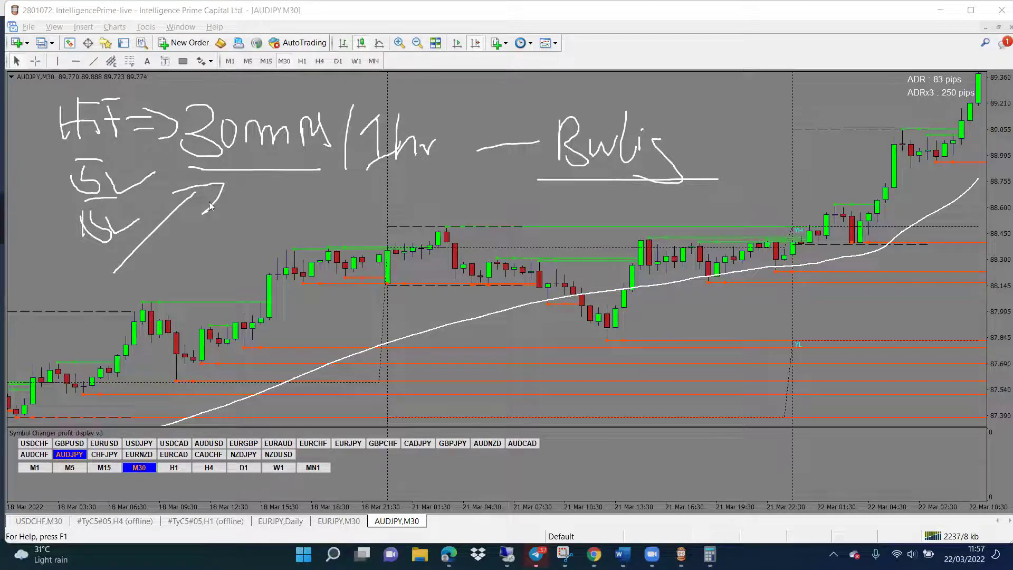
drag(235, 169, 409, 172)
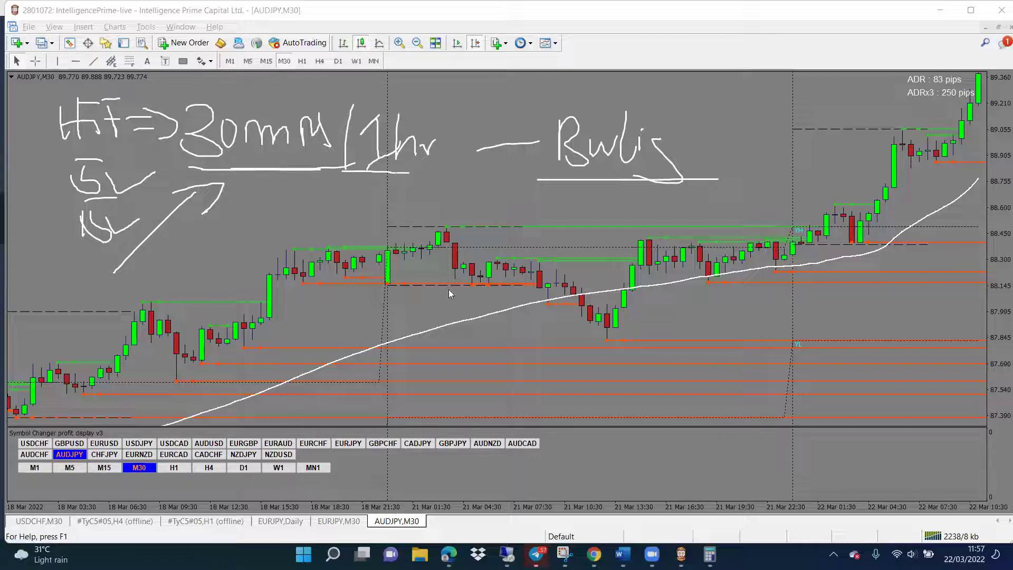
Draw a downward arrow from a circled point on the trend line, add a circled 1 before "HTF", and clear all handwriting
mouse_move(940, 211)
mouse_down()
mouse_move(947, 203)
mouse_move(956, 301)
mouse_up()
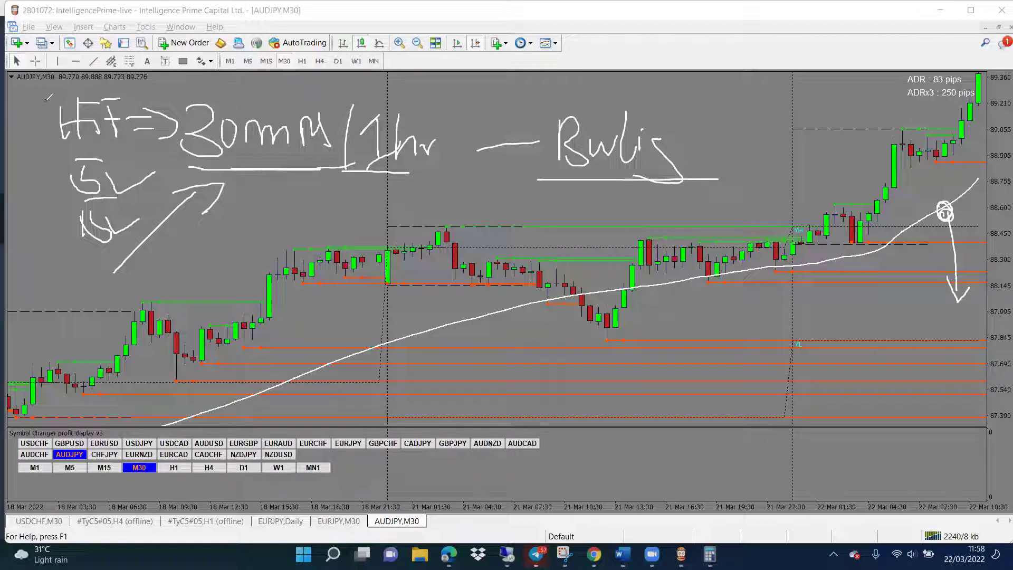
mouse_move(36, 115)
mouse_down()
mouse_move(13, 121)
mouse_move(56, 119)
mouse_up()
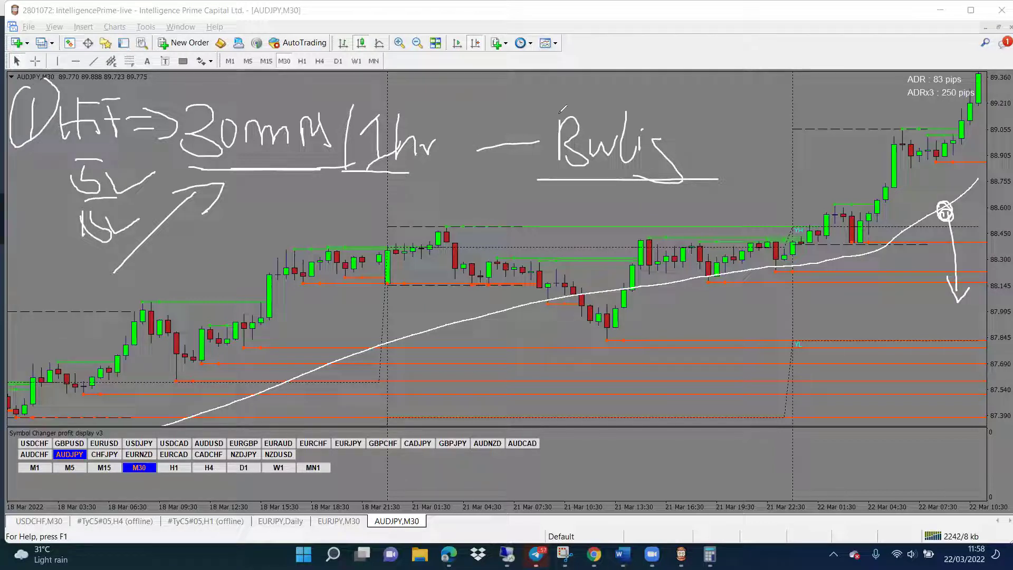
key(Escape)
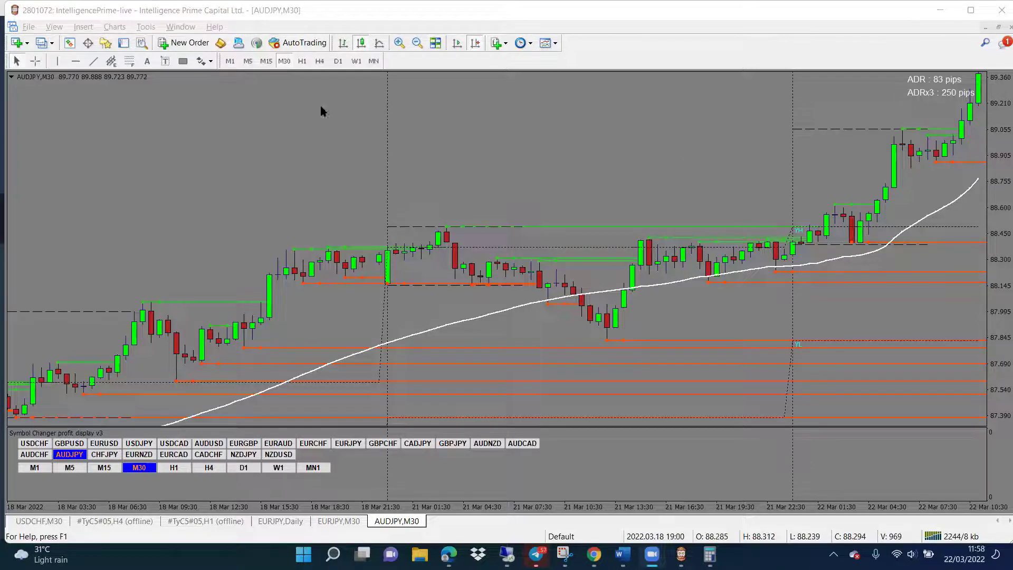
Display AUDJPY on the M5 timeframe, zoomed out, to examine the recent Tidane trend line and fractal levels
click(247, 61)
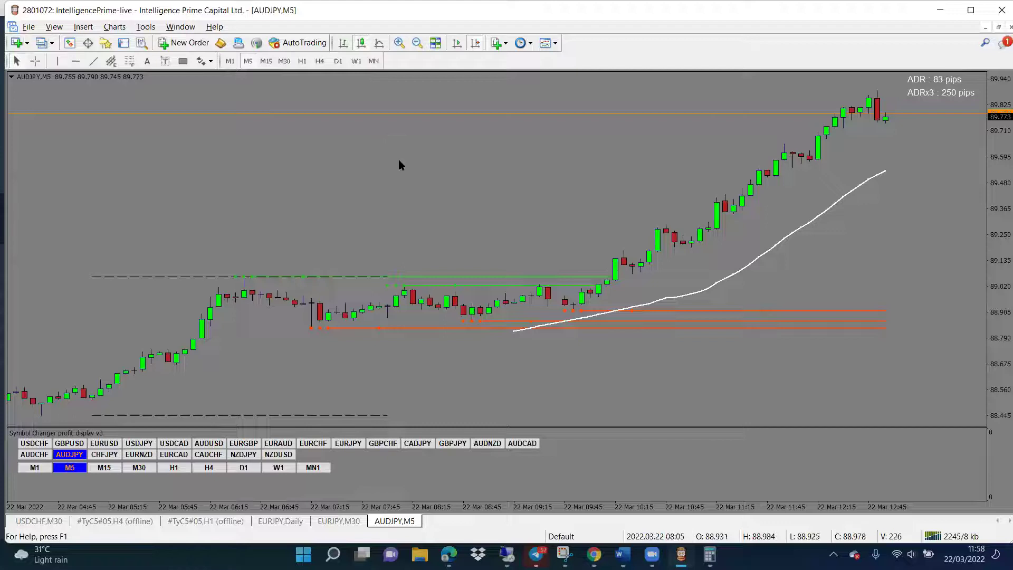
click(419, 48)
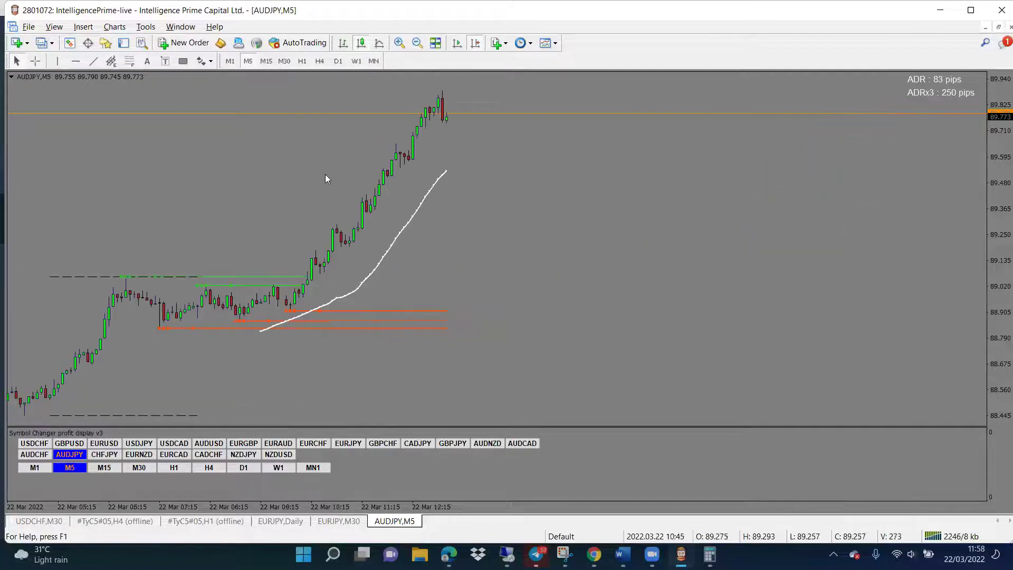
click(267, 61)
click(248, 61)
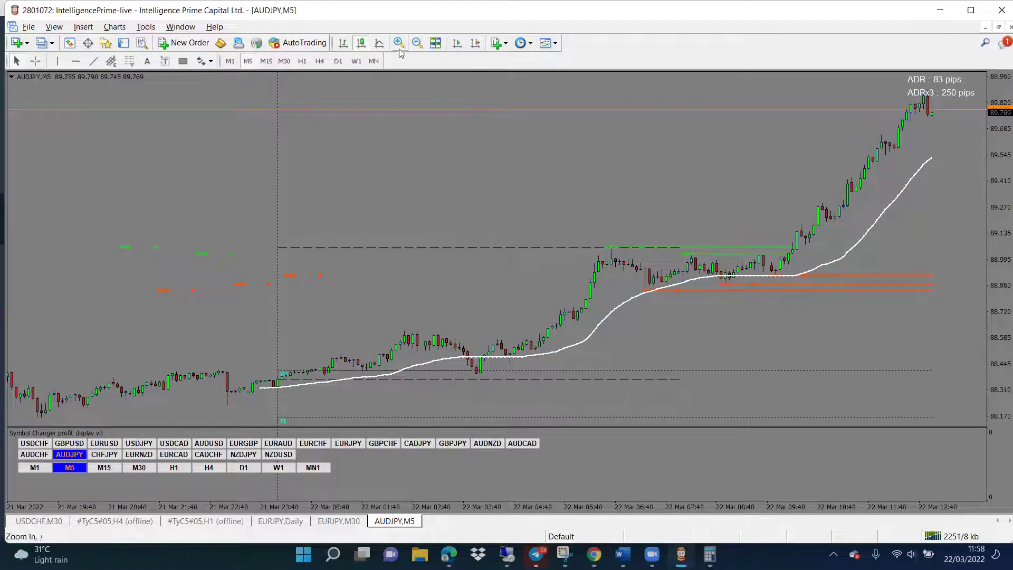
Display AUDJPY on the M15 timeframe and examine the earlier uptrend of 17 and 18 March along the Tidane line
click(285, 61)
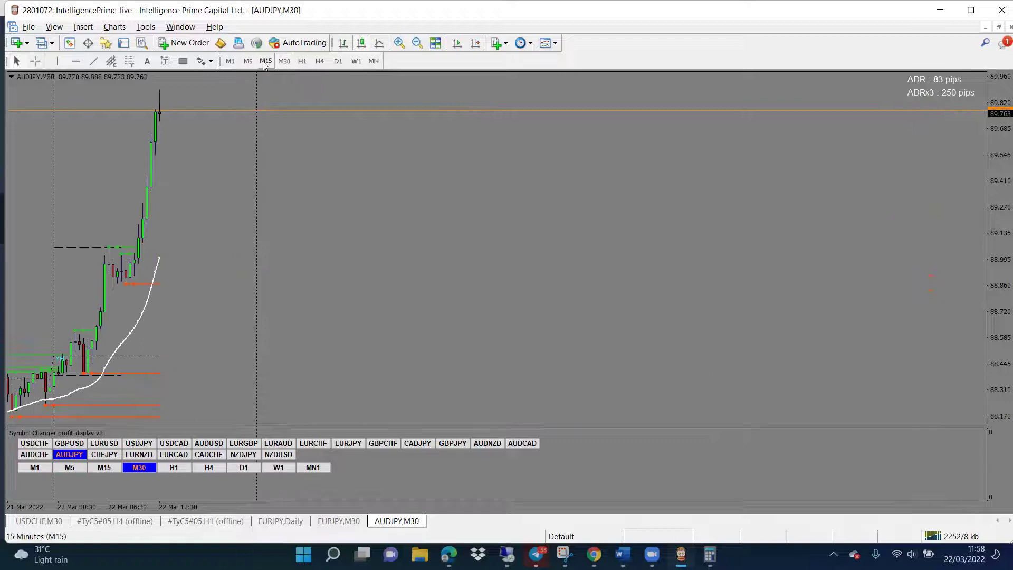
click(266, 61)
scroll(312, 153, up, 3)
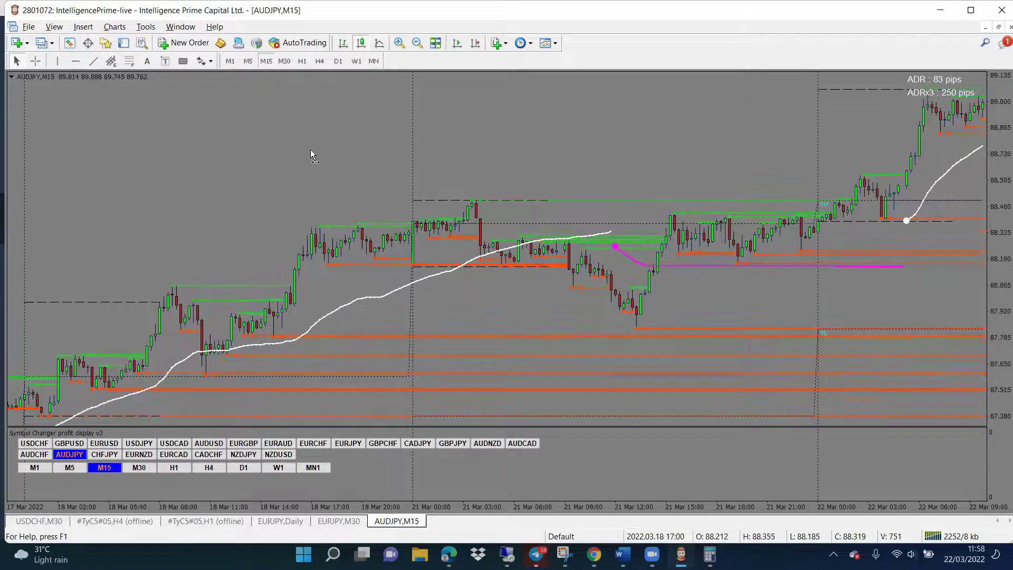
scroll(311, 153, up, 1)
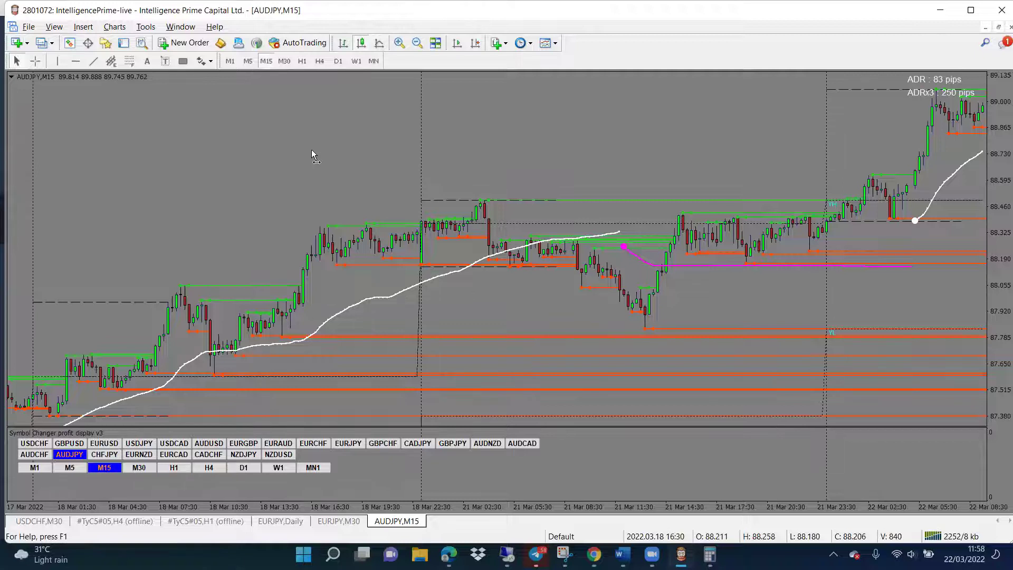
scroll(306, 152, up, 1)
scroll(290, 150, down, 4)
scroll(293, 148, up, 3)
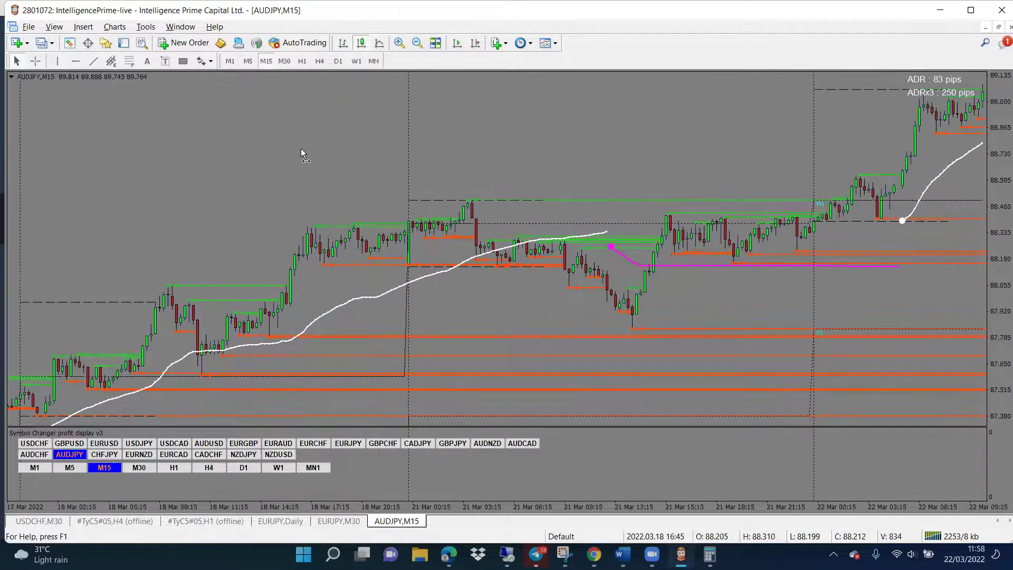
scroll(275, 150, up, 15)
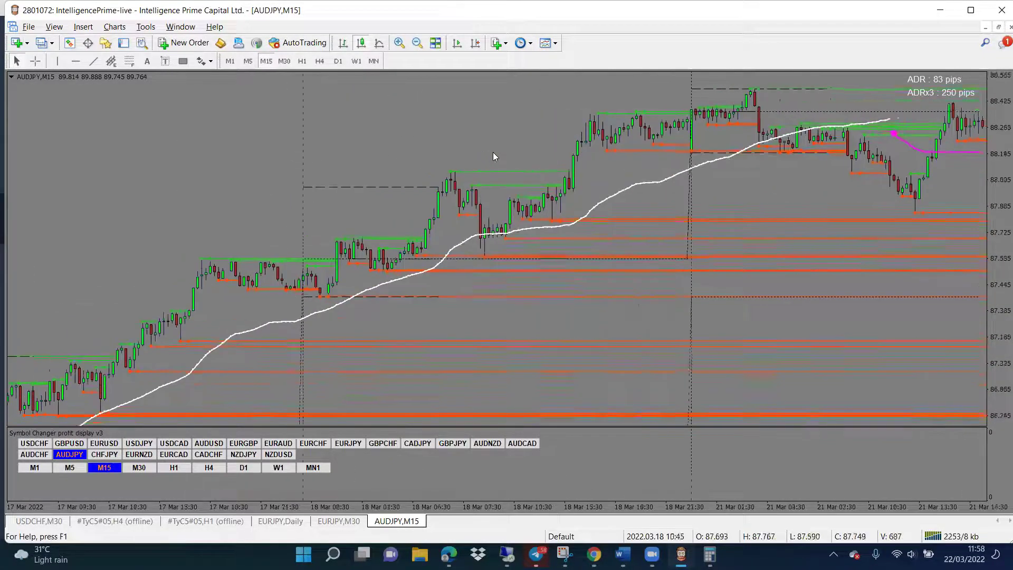
Draw a short trend line on AUDJPY M15 along the 18 March pullback, just above the white Tidane line
scroll(494, 156, up, 2)
scroll(470, 153, up, 7)
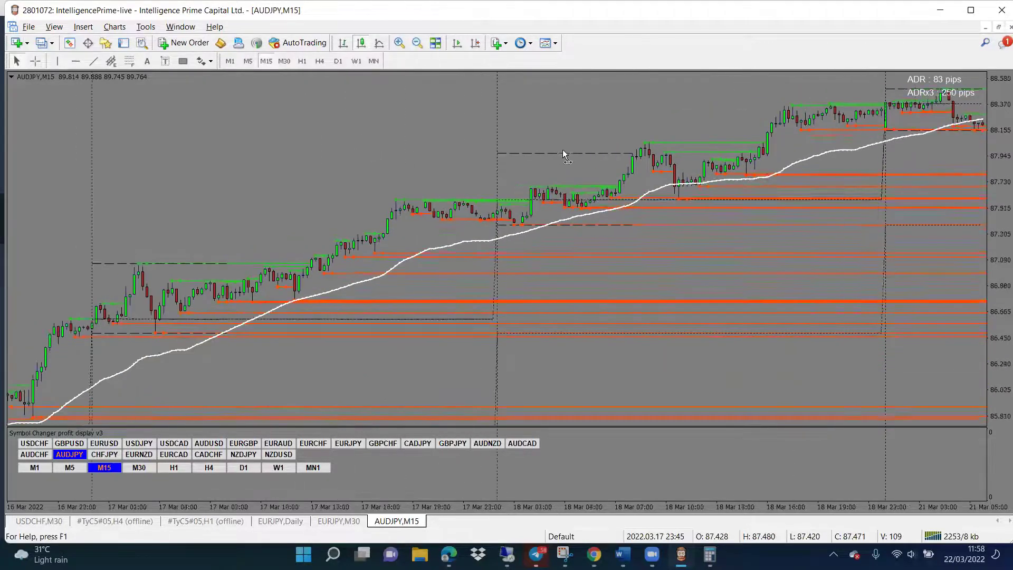
scroll(580, 153, down, 8)
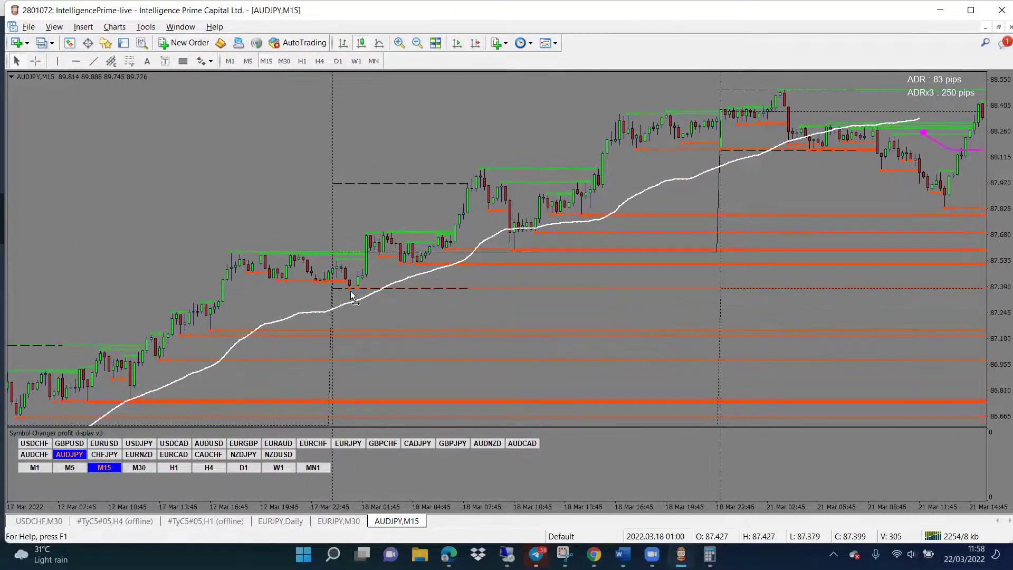
scroll(338, 306, up, 15)
scroll(245, 326, up, 2)
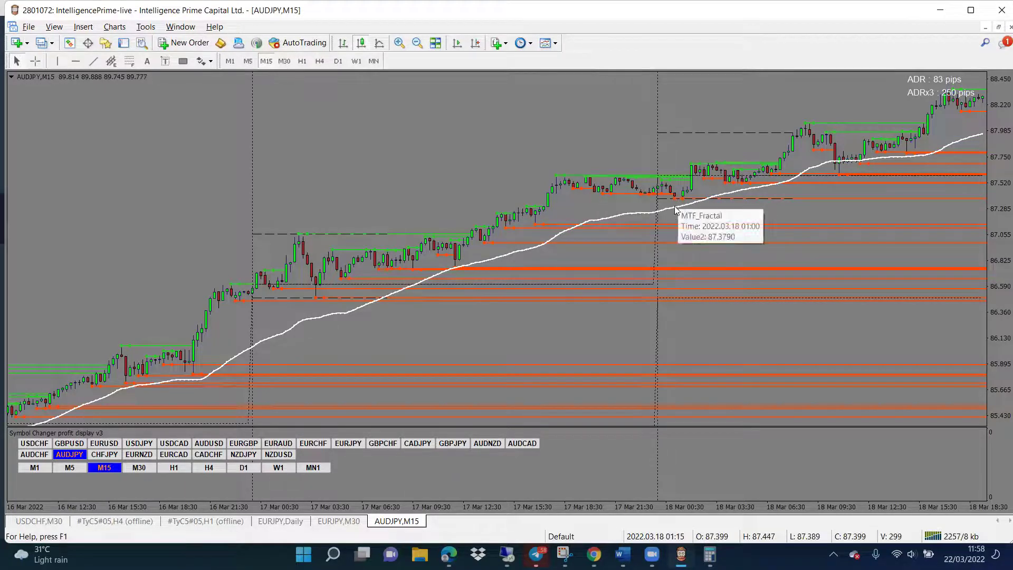
drag(628, 220, 456, 252)
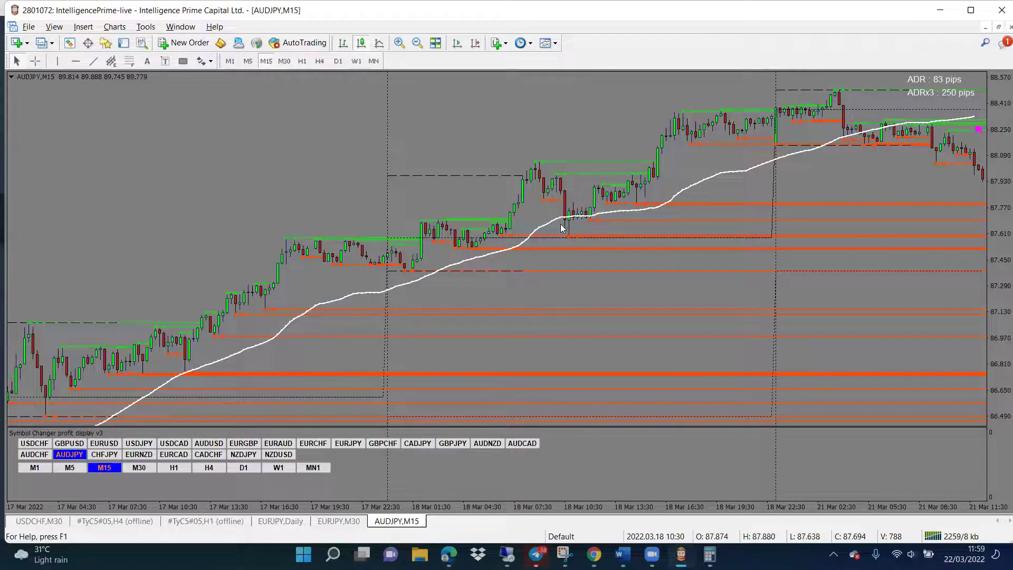
click(93, 61)
drag(567, 210, 625, 204)
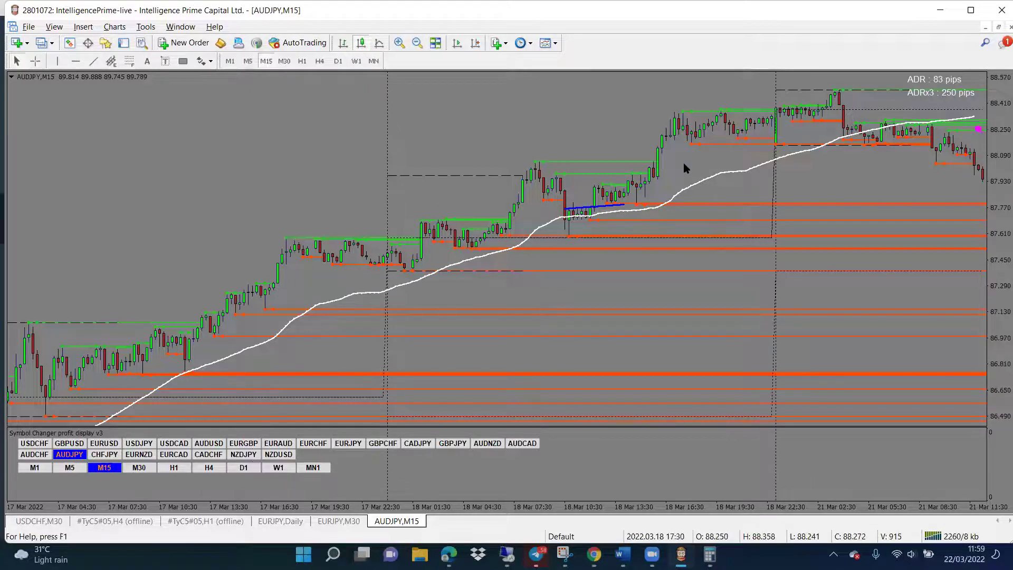
Examine the AUDJPY M15 Tidane colour changes and fractal levels through 21 March up to the latest 22 March candles
scroll(682, 163, down, 10)
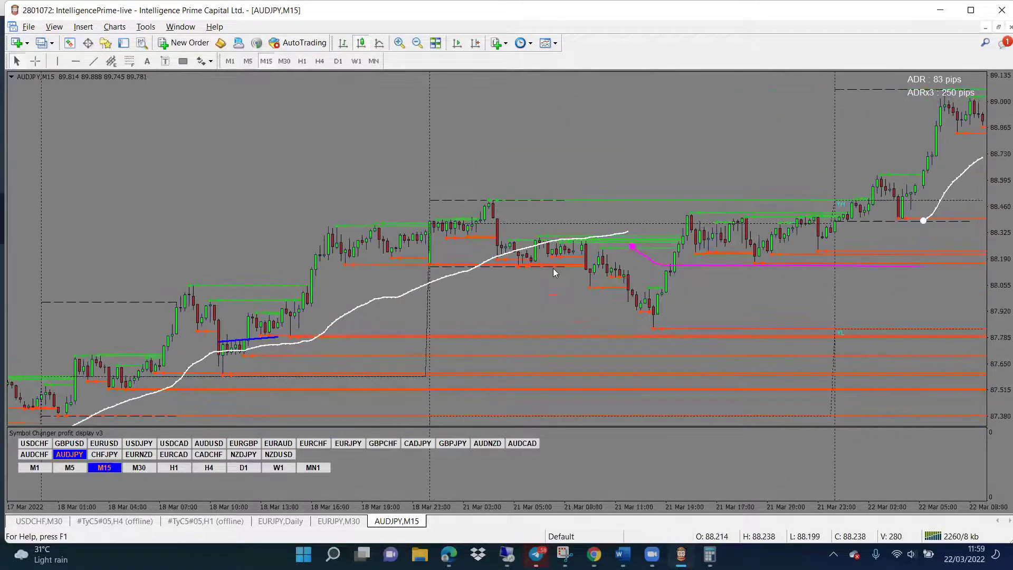
mouse_move(574, 245)
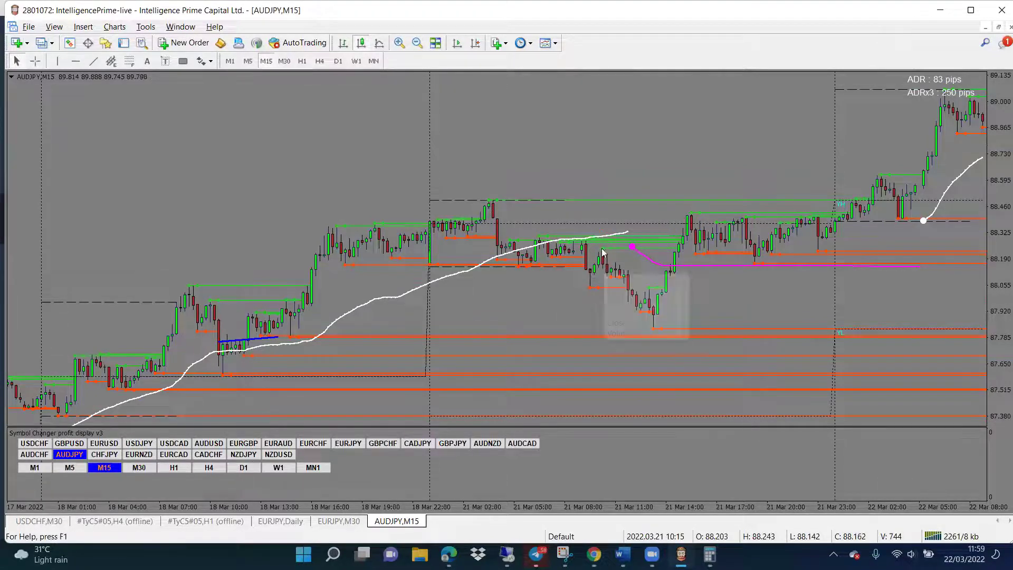
mouse_move(652, 311)
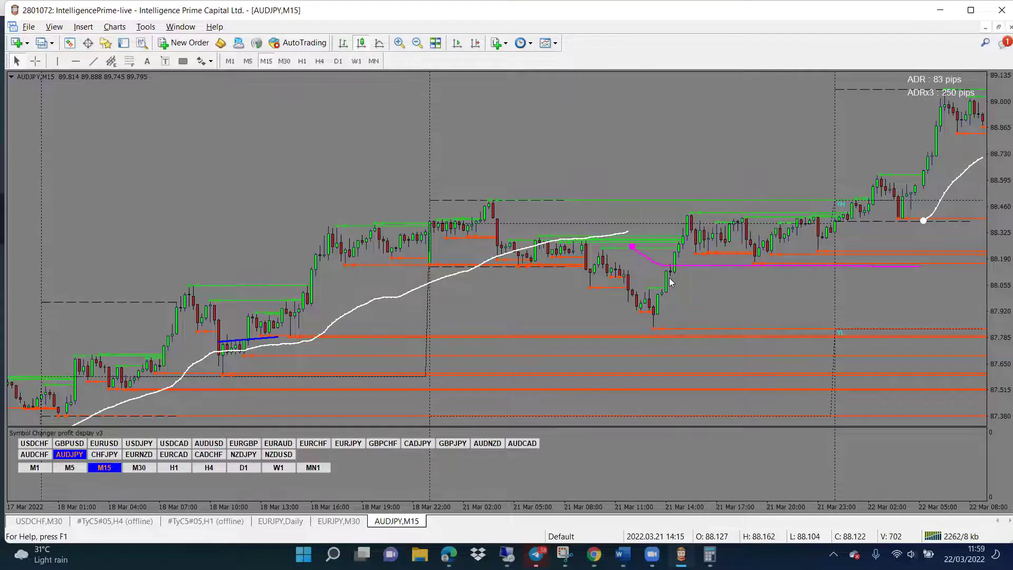
mouse_move(751, 255)
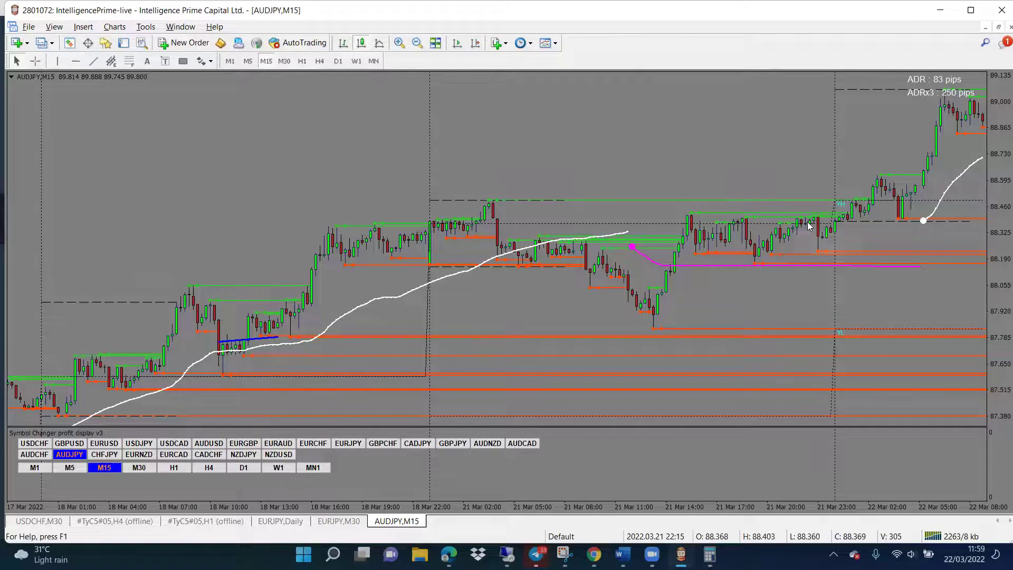
drag(817, 249, 756, 257)
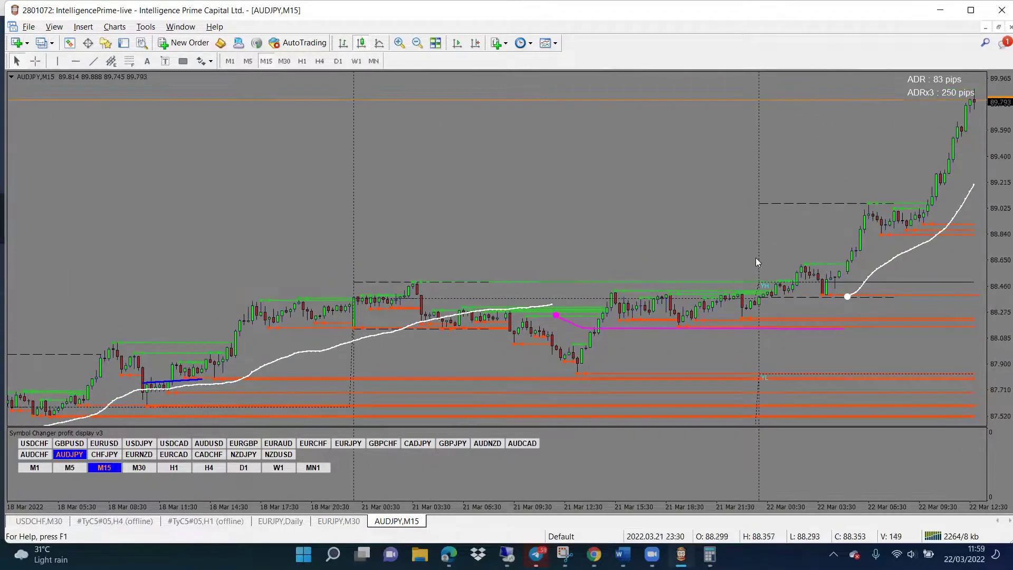
mouse_move(855, 302)
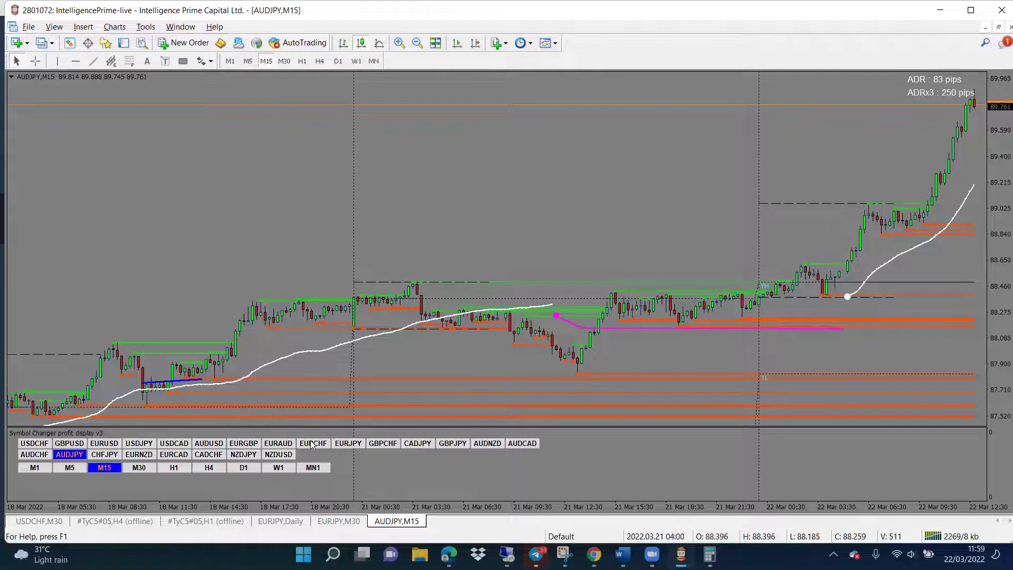
Display GBPUSD on M15 at the latest candles with the chart shift on to examine the recent Tidane flip
click(71, 443)
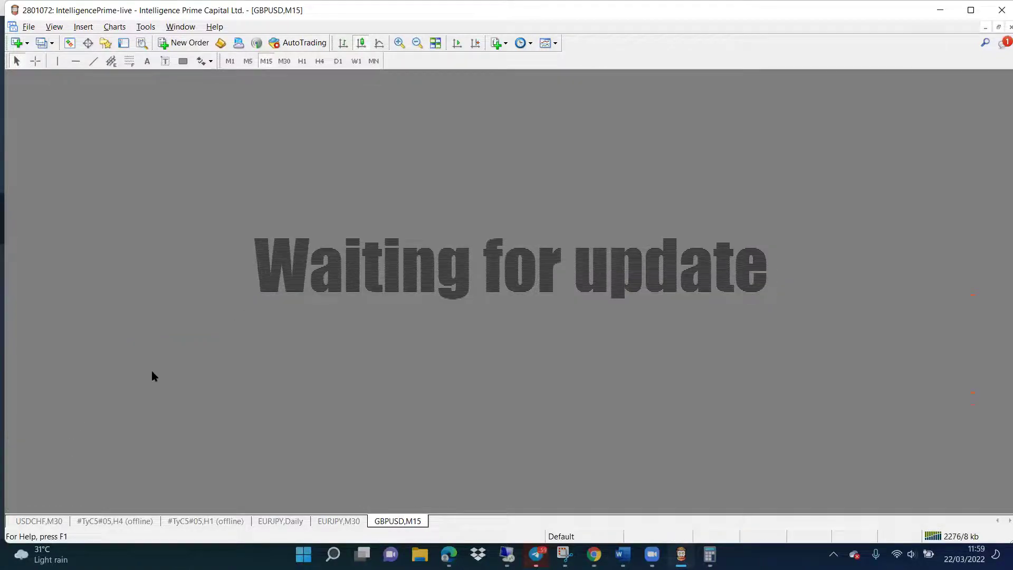
click(474, 46)
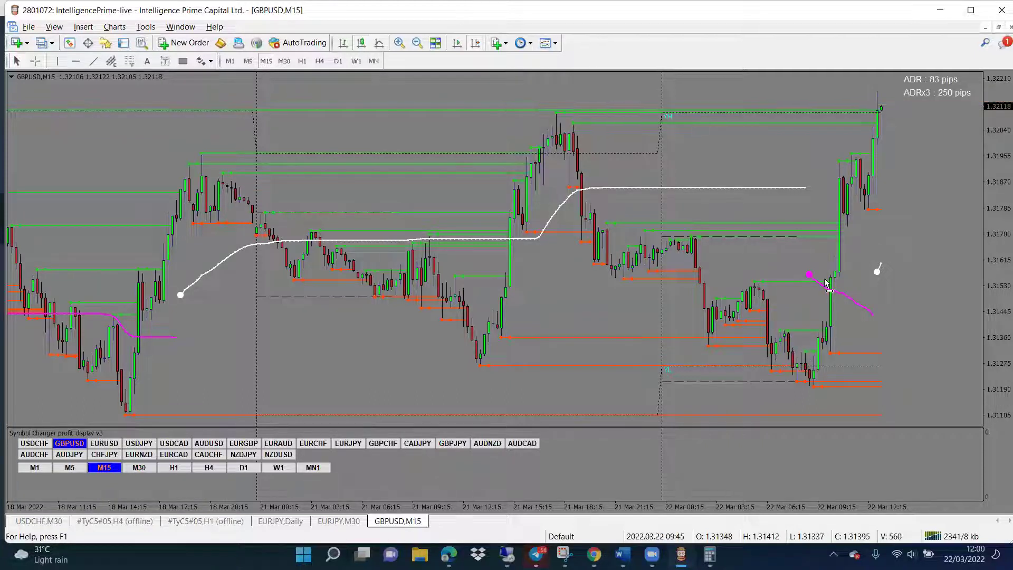
mouse_move(845, 302)
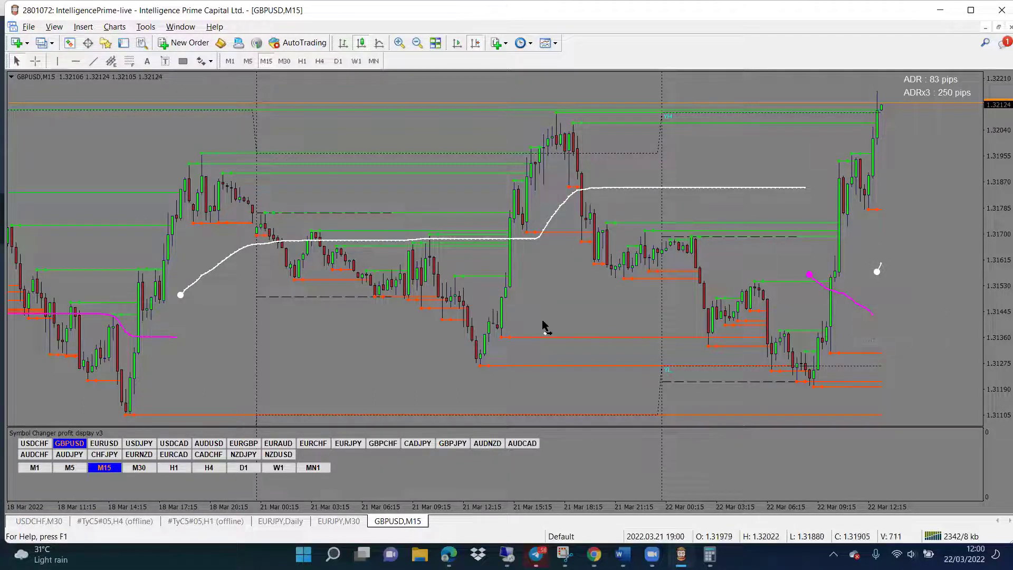
Examine the earlier GBPUSD M15 Tidane reversals and fractal levels between 17 and 21 March
scroll(543, 328, up, 10)
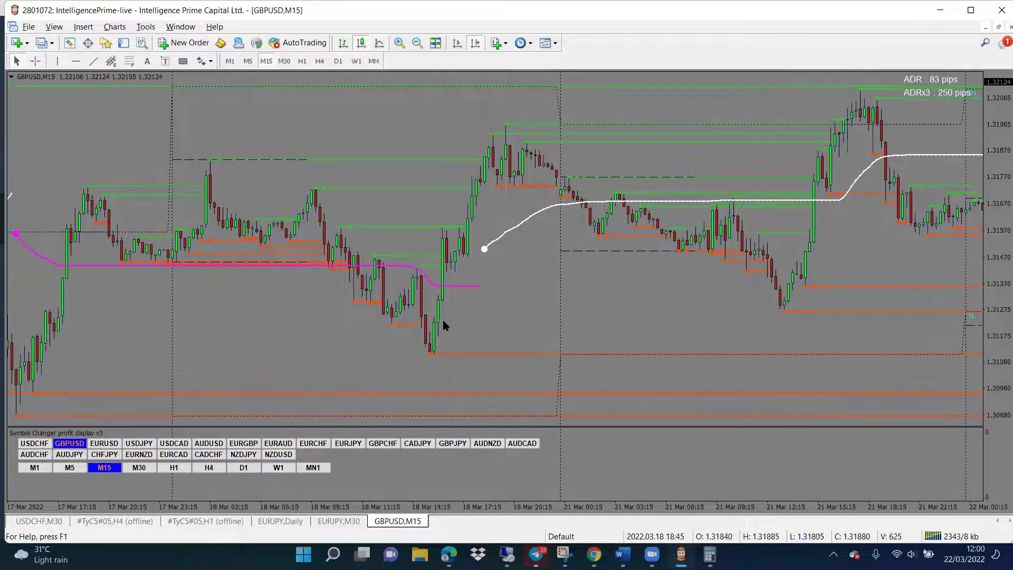
scroll(442, 320, up, 10)
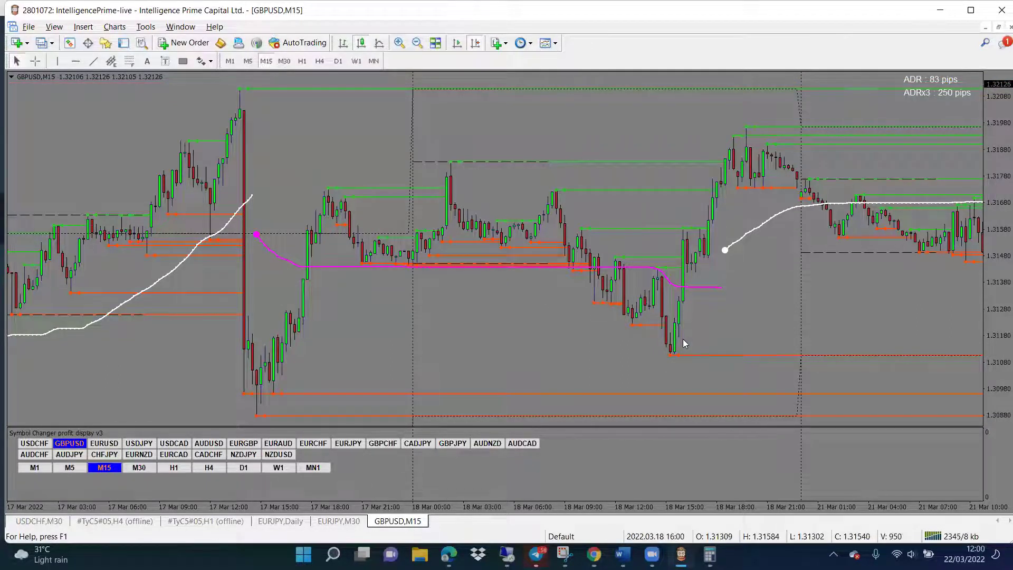
scroll(310, 233, up, 3)
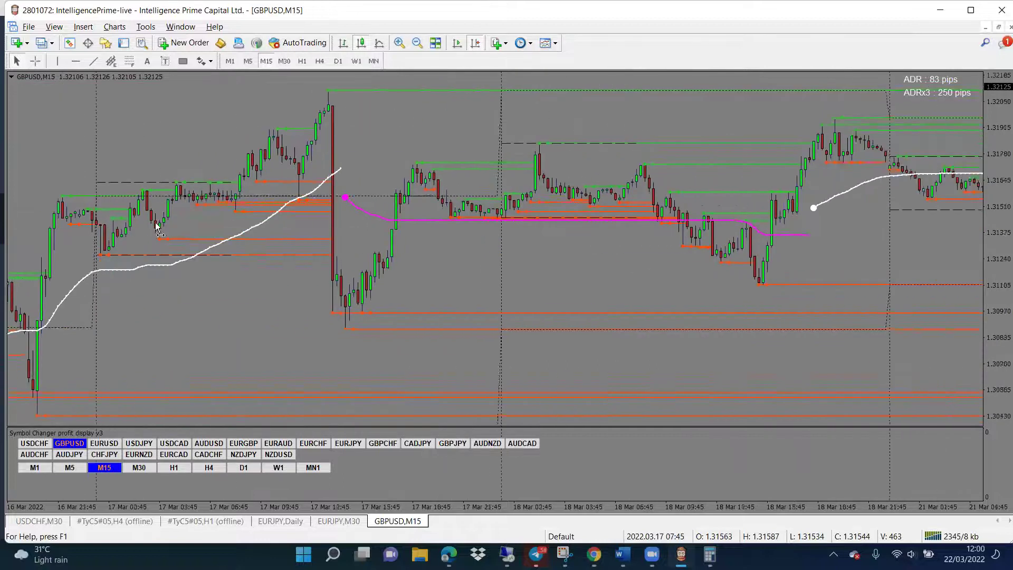
drag(398, 272, 93, 267)
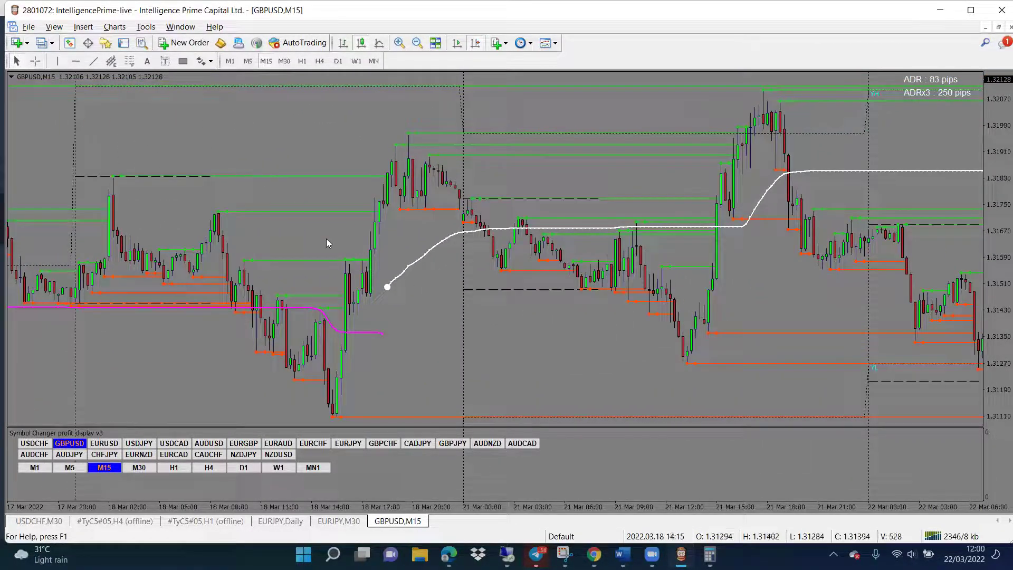
mouse_move(366, 264)
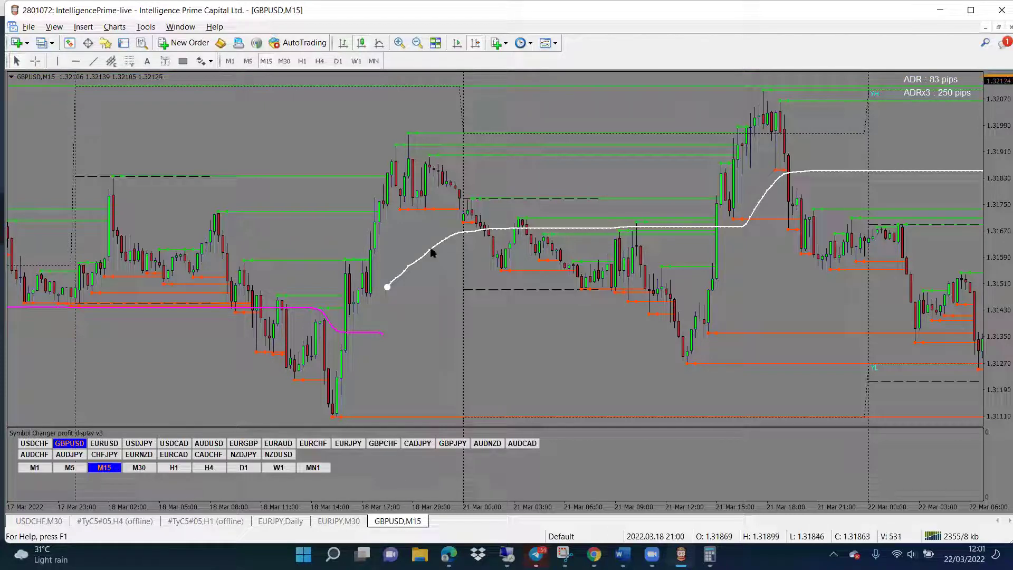
mouse_move(448, 244)
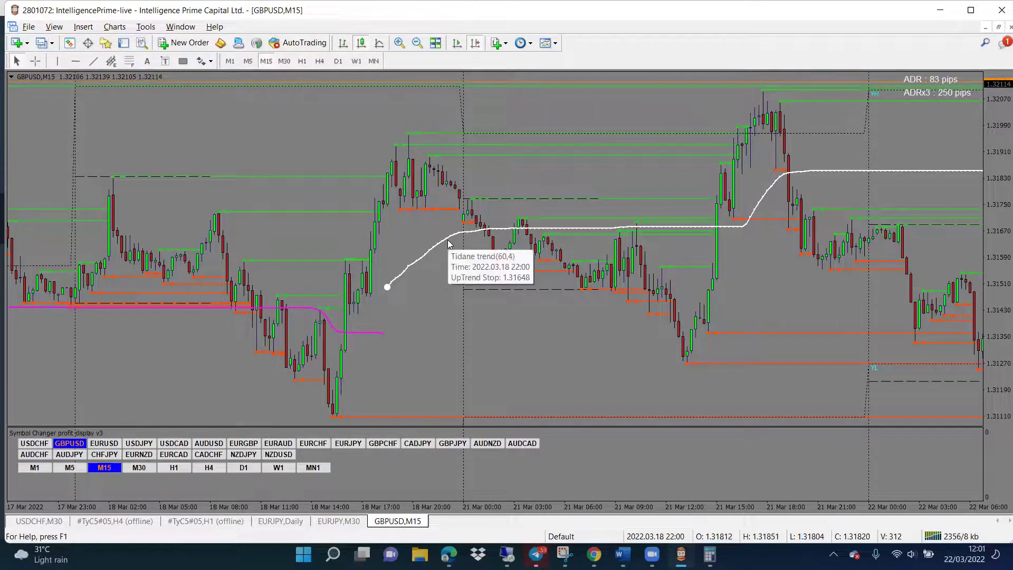
Compare GBPUSD on the M30 and H1 timeframes, and return to M15 at the latest candles
click(285, 61)
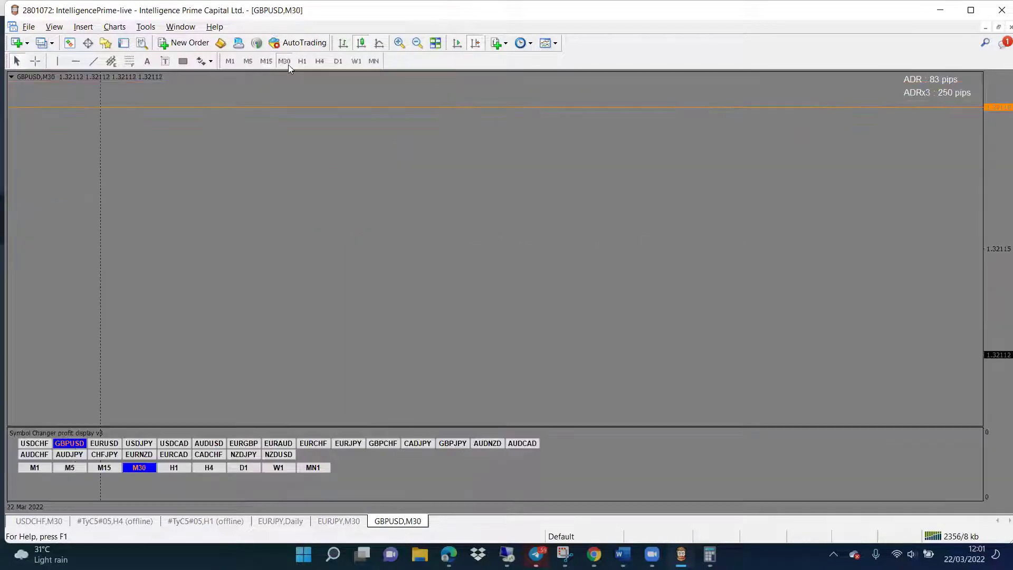
click(476, 44)
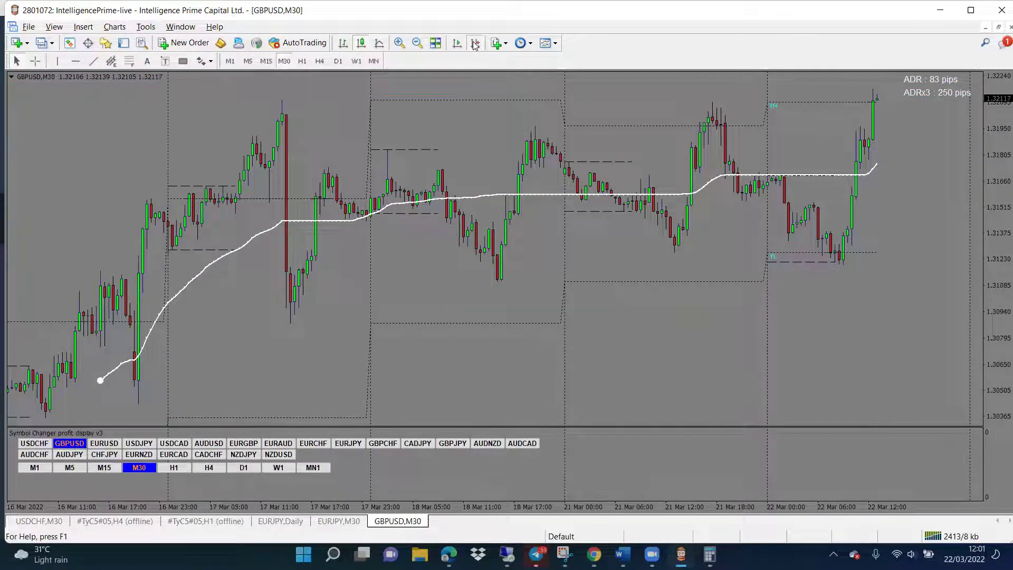
click(299, 63)
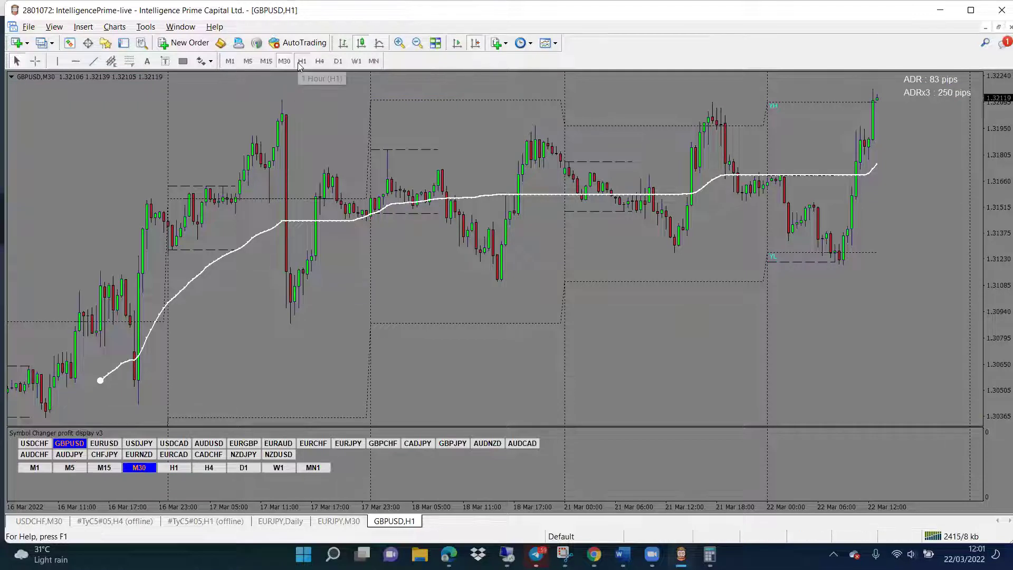
click(265, 61)
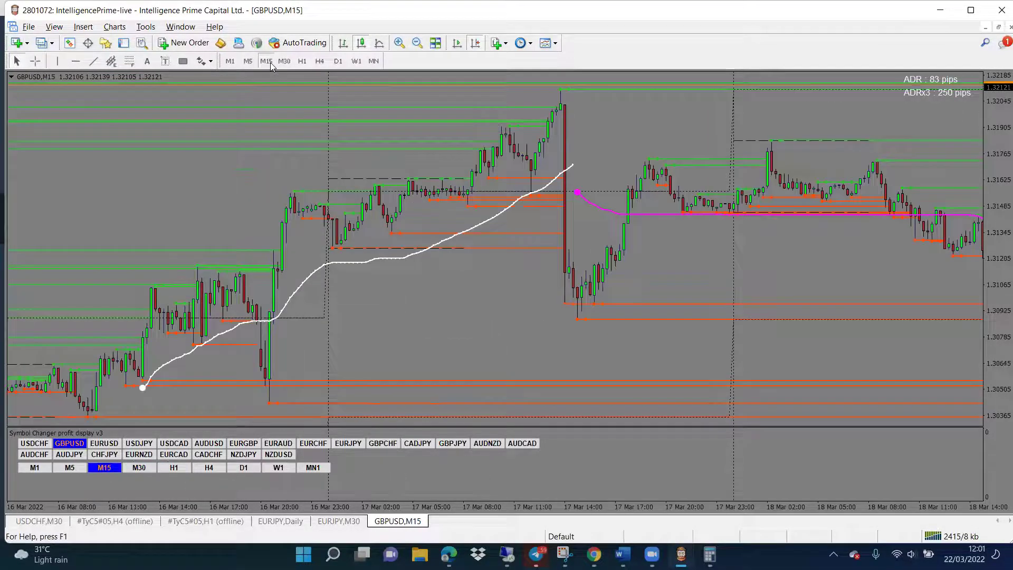
click(475, 43)
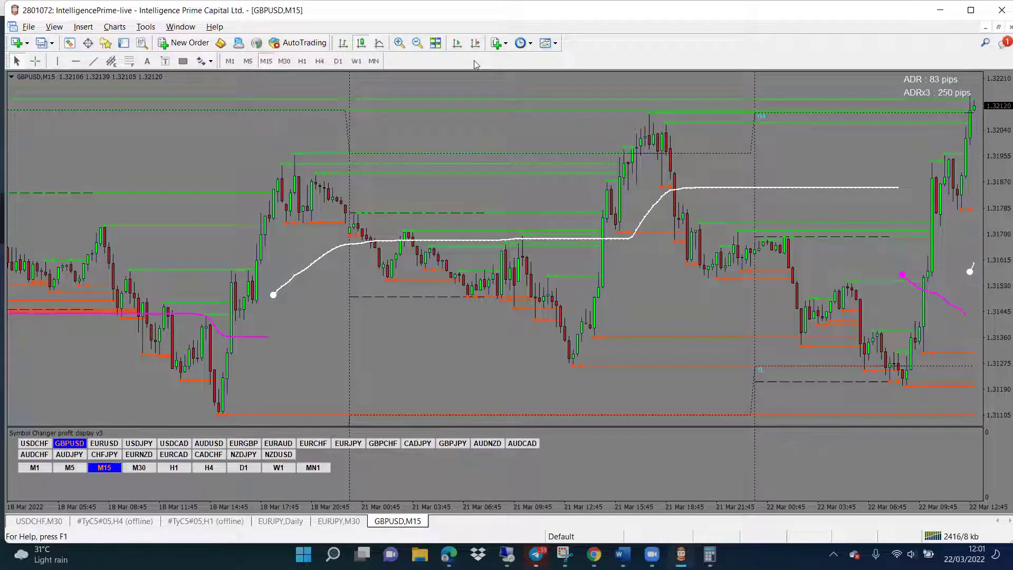
Display GBPUSD on M30, check the attached indicators list, and examine the Tidane trend line from 16 to 22 March
click(284, 61)
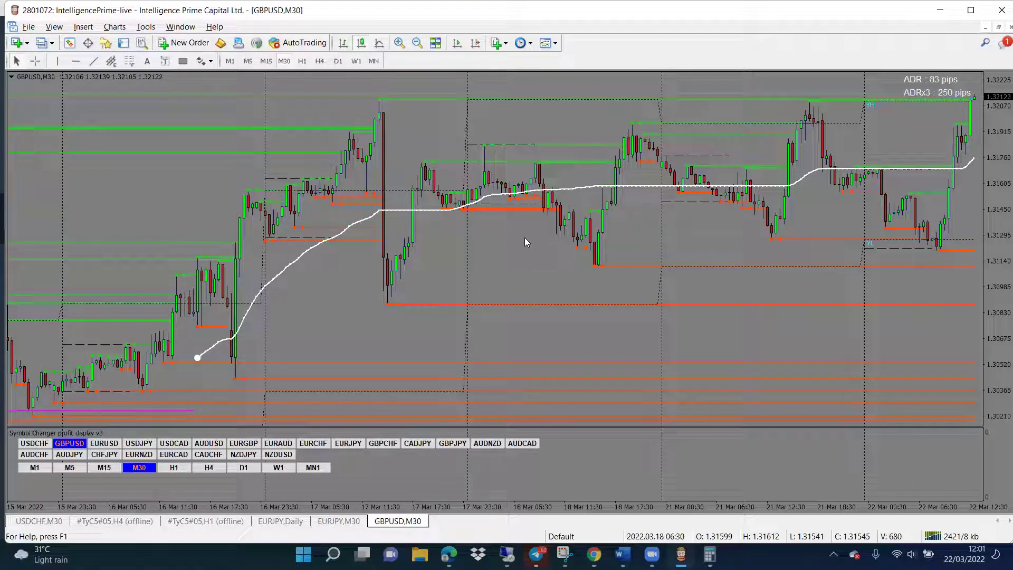
right_click(466, 269)
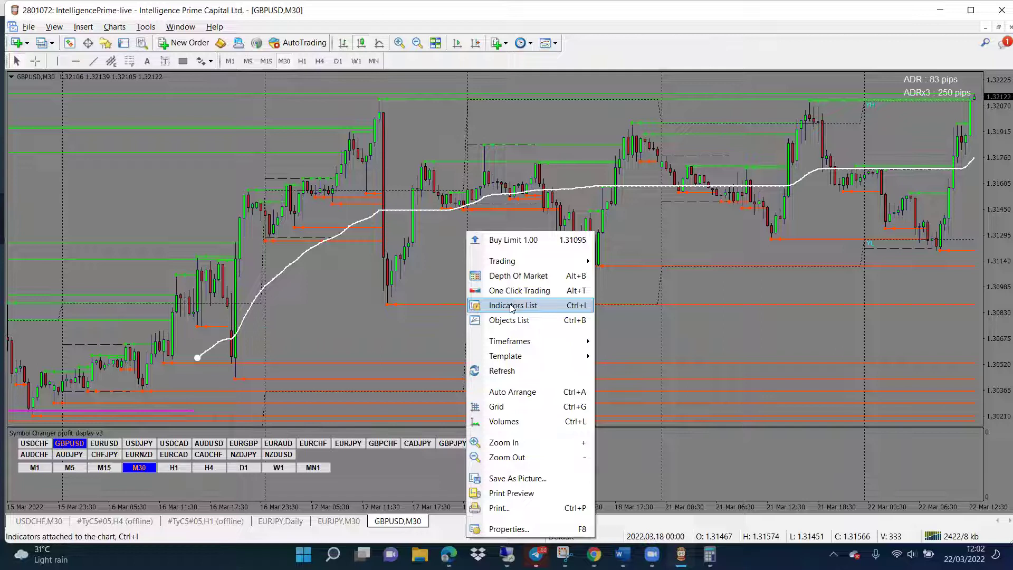
click(510, 304)
double_click(379, 126)
click(377, 296)
click(551, 68)
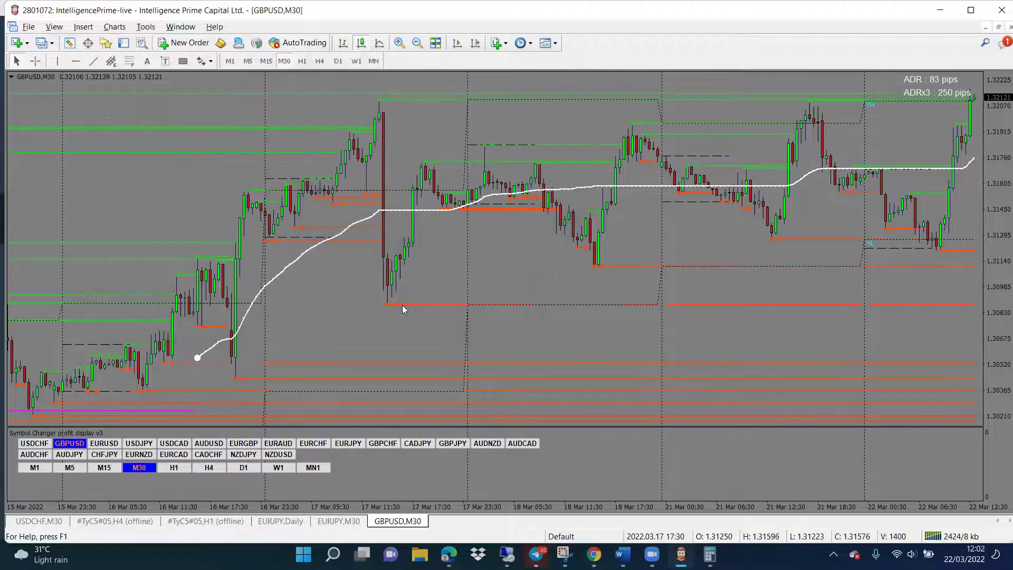
scroll(501, 288, up, 3)
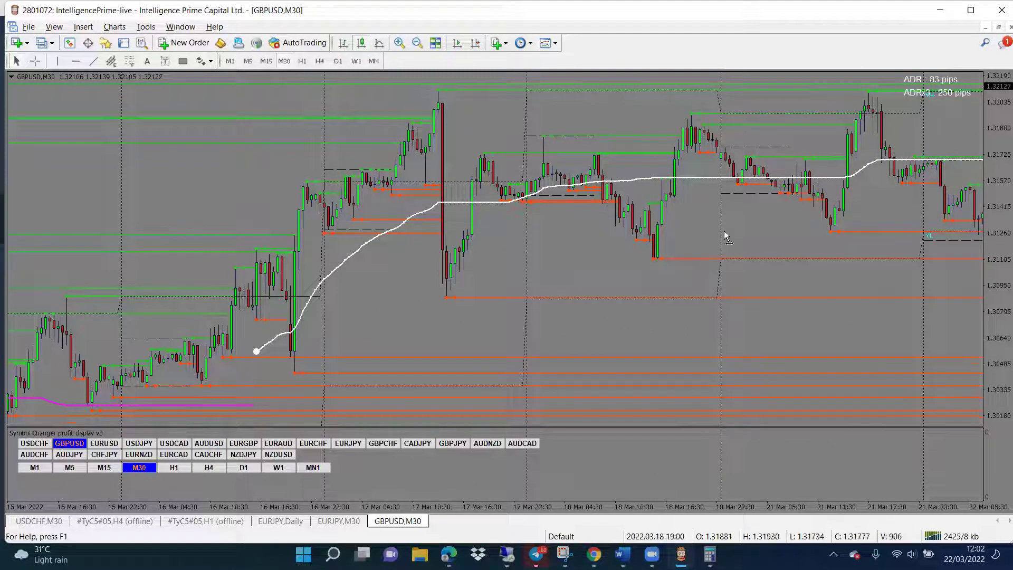
scroll(802, 236, down, 3)
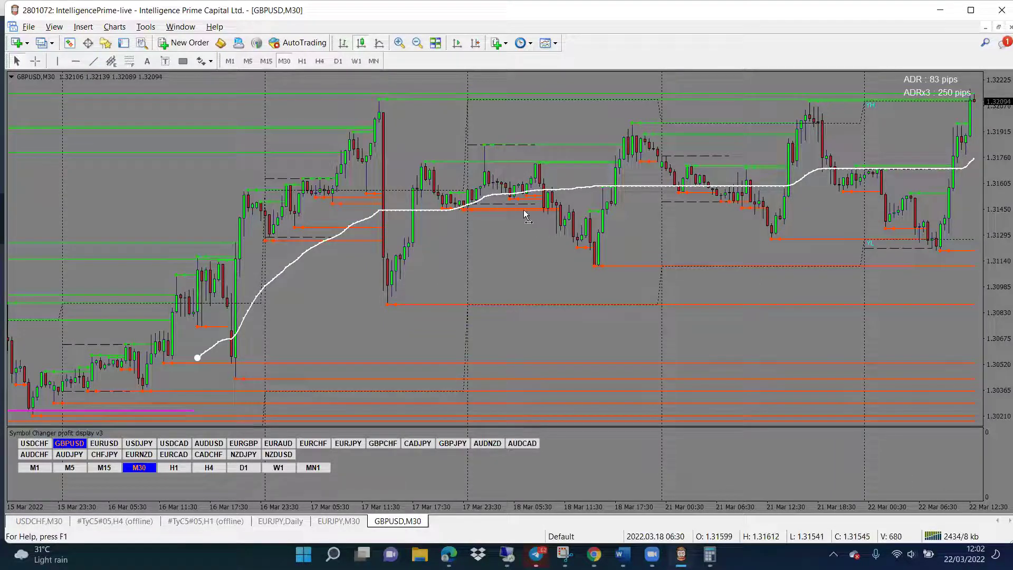
Log in to the HugosWay-Demo3 trading account and display GBPUSD on the M15 timeframe
click(105, 43)
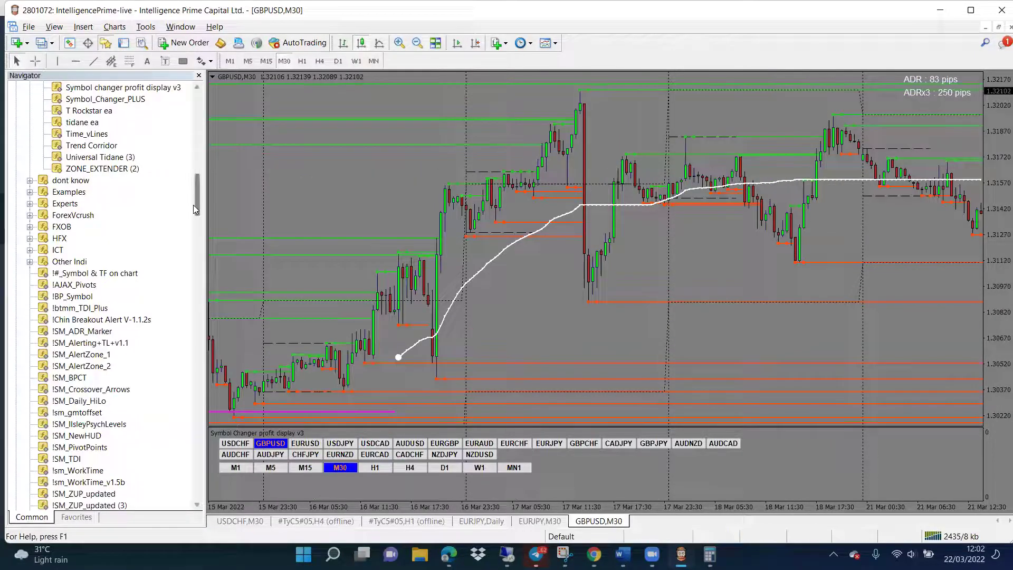
click(195, 161)
double_click(86, 123)
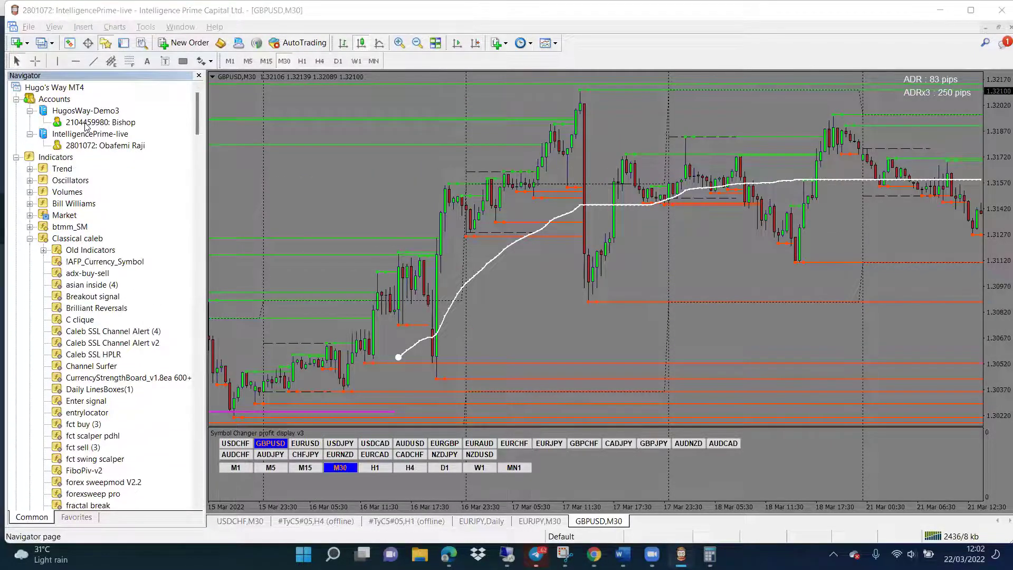
click(214, 227)
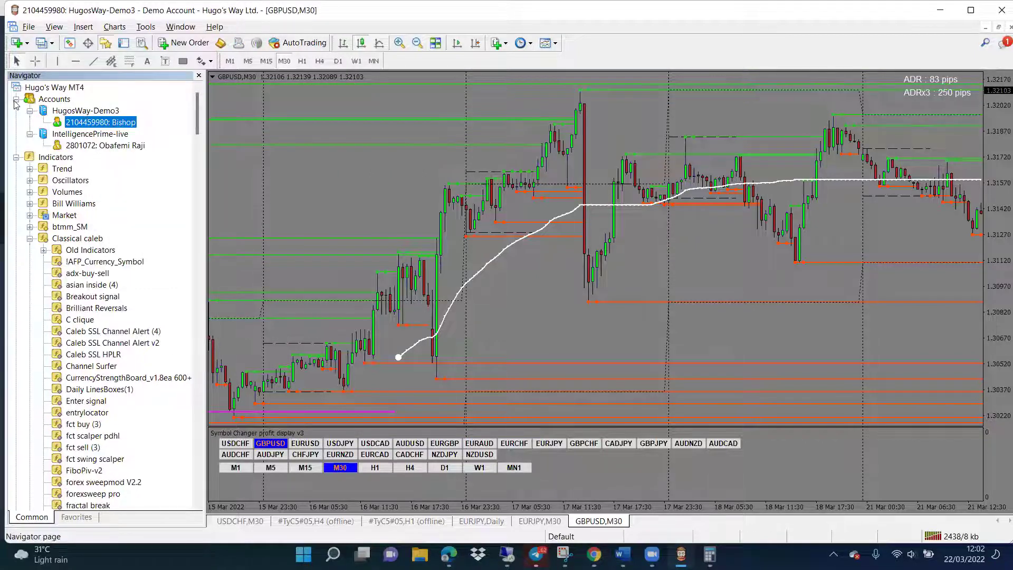
click(199, 76)
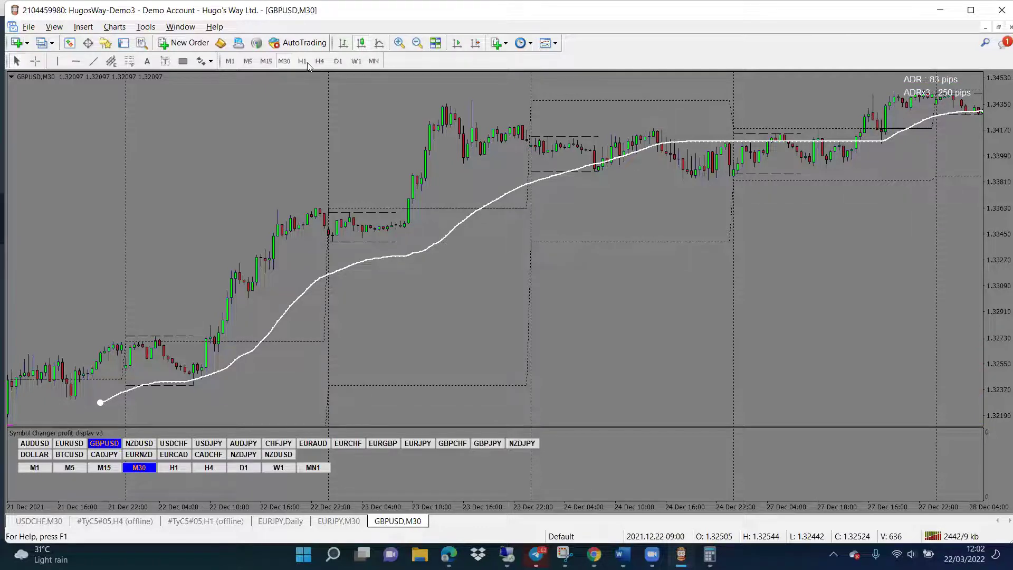
click(266, 61)
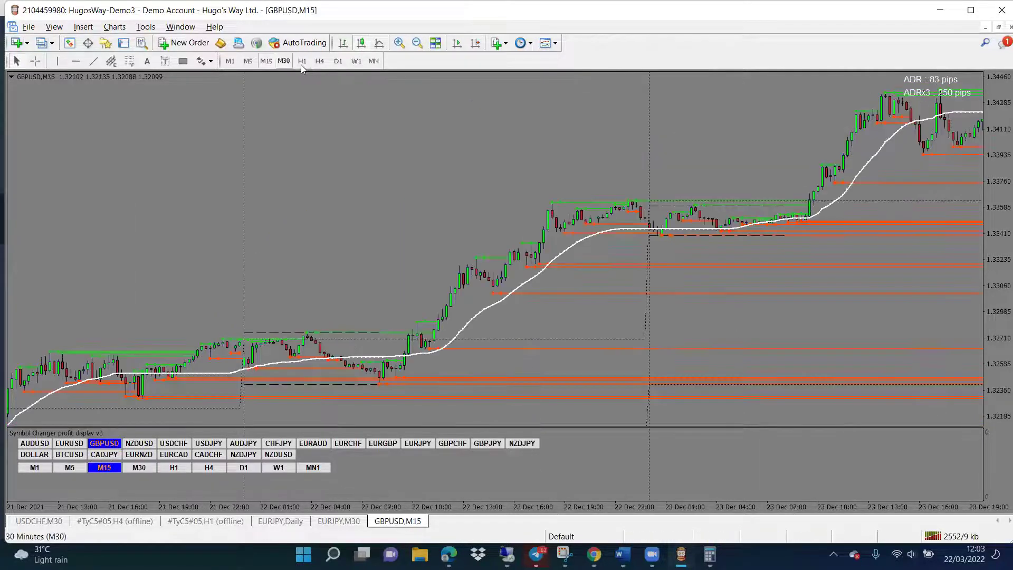
Return the GBPUSD M15 chart to the latest candles and draw a short blue line beneath the 22 March low
click(475, 43)
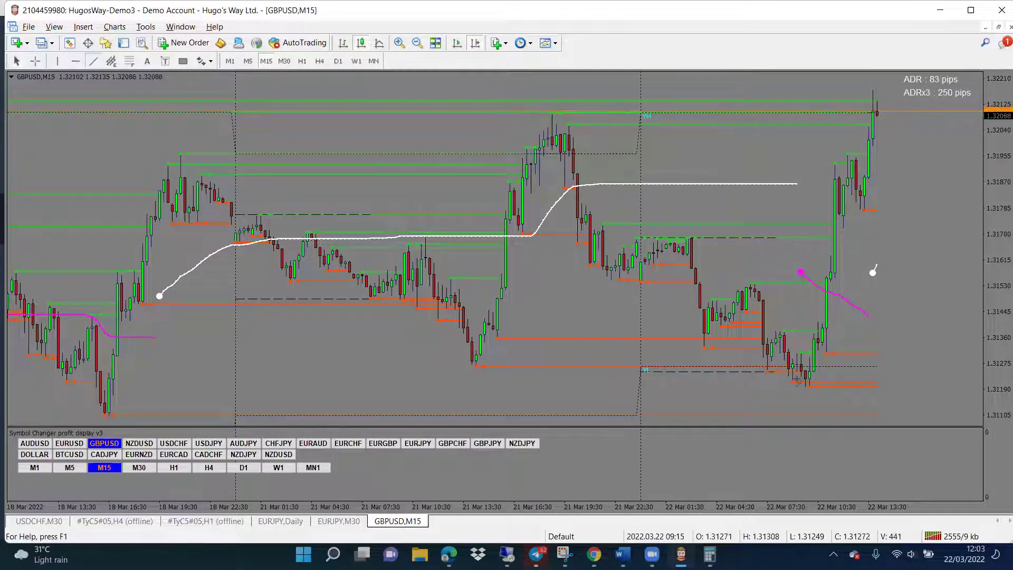
drag(788, 398, 865, 398)
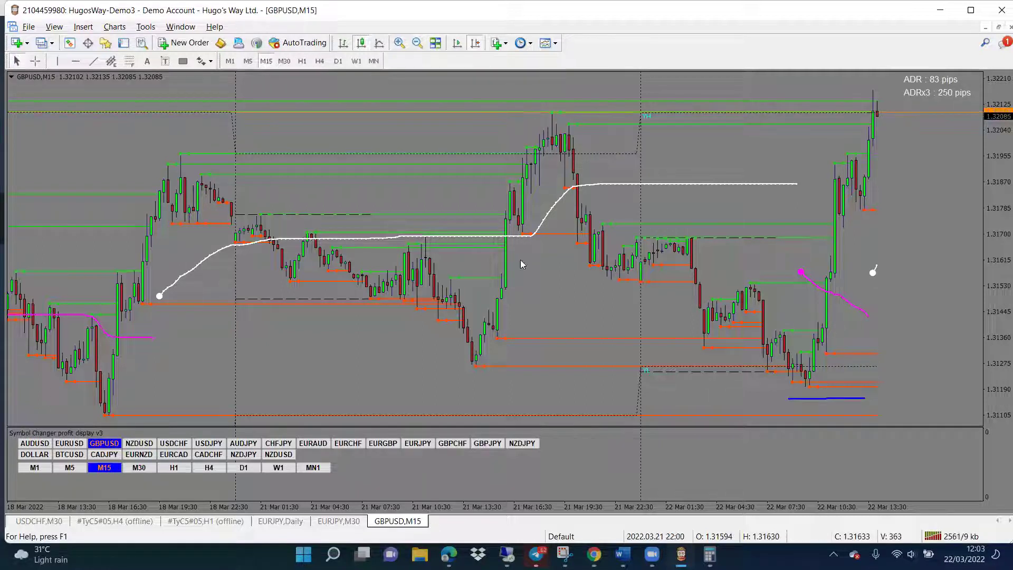
Show the Market Watch symbol list and add its Spread column
click(70, 43)
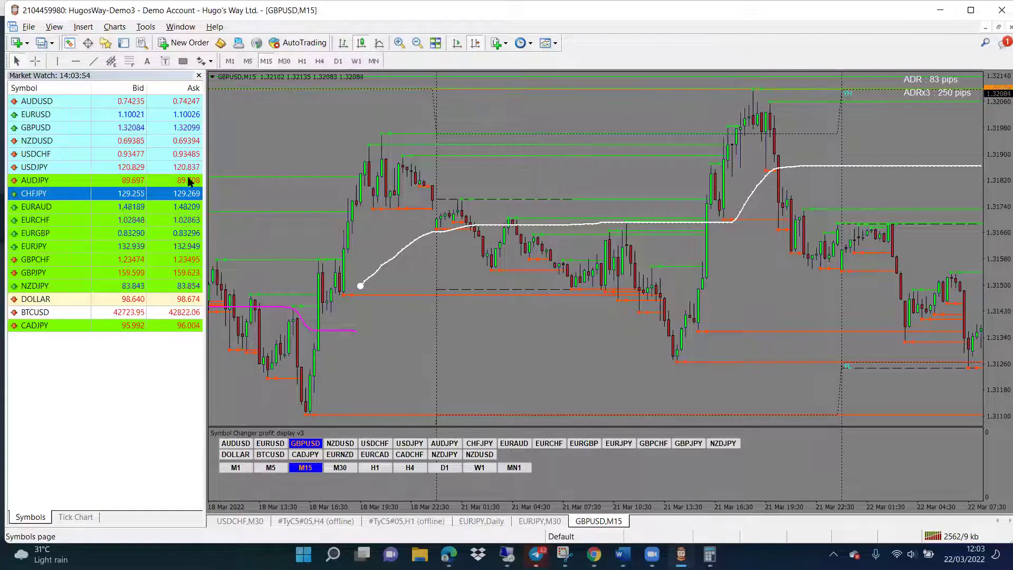
right_click(96, 165)
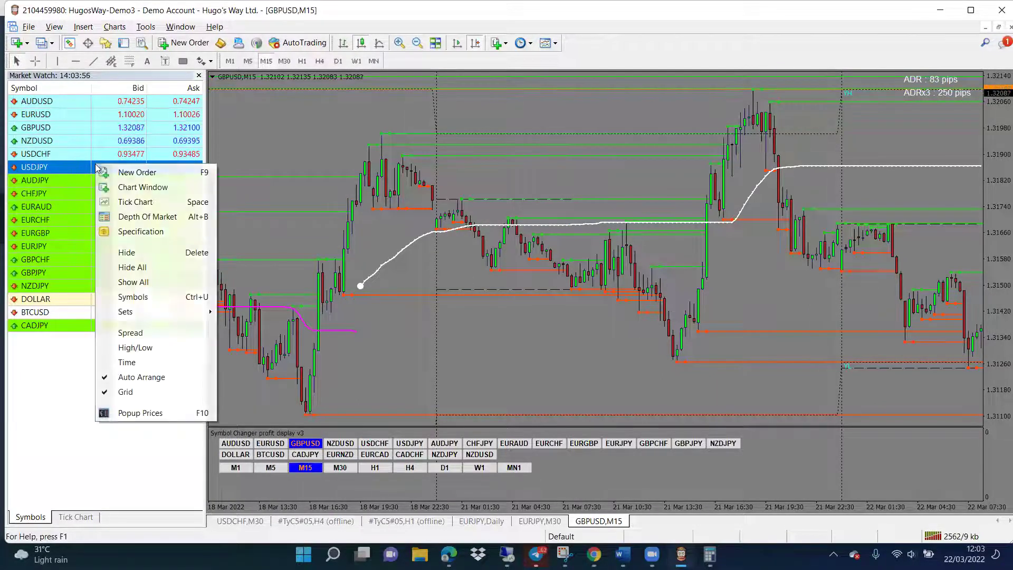
click(131, 332)
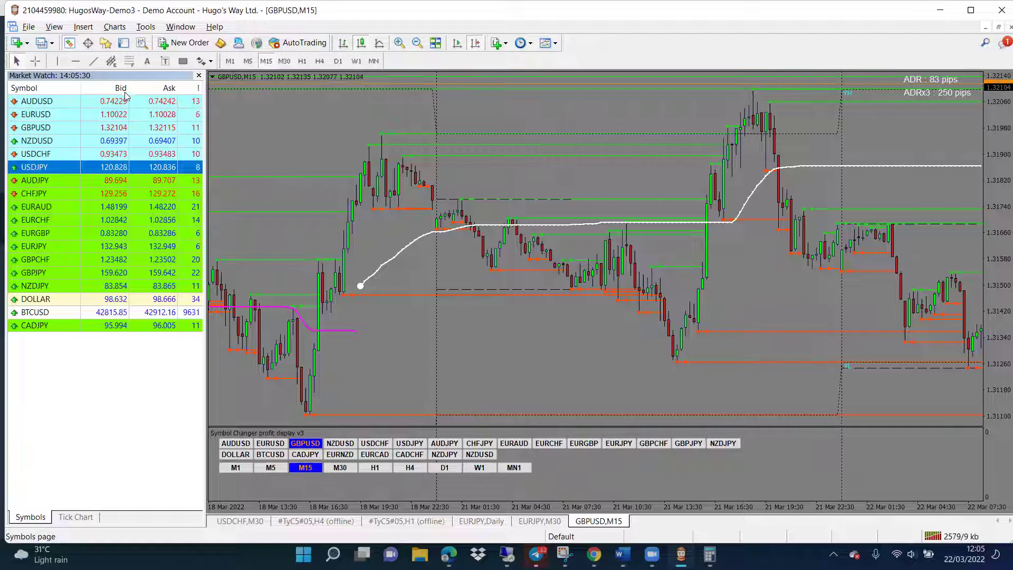
Switch to the Snipping Tool and capture the Market Watch spreads together with the GBPUSD chart
key(alt+Tab)
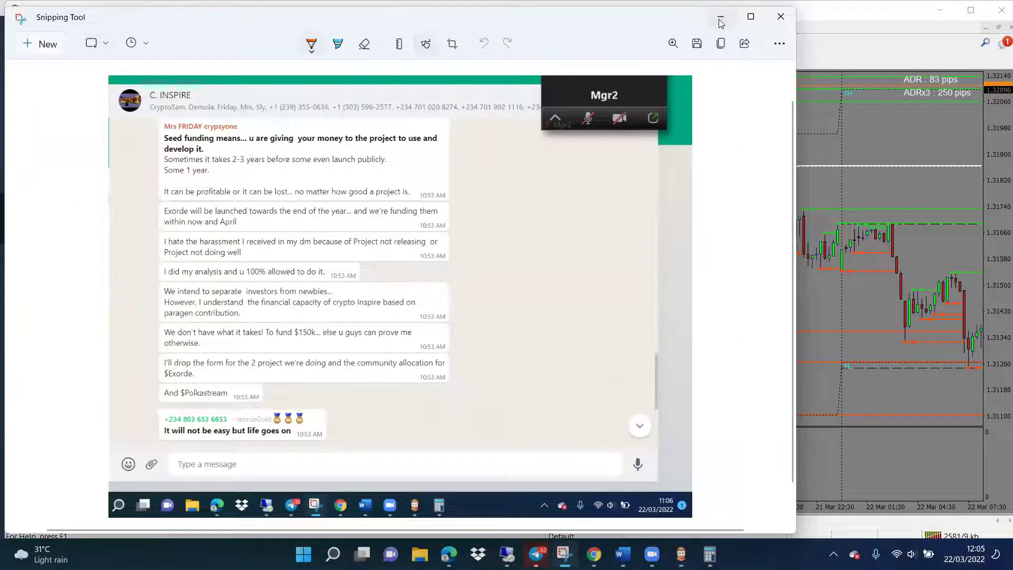
click(720, 23)
key(alt+Tab)
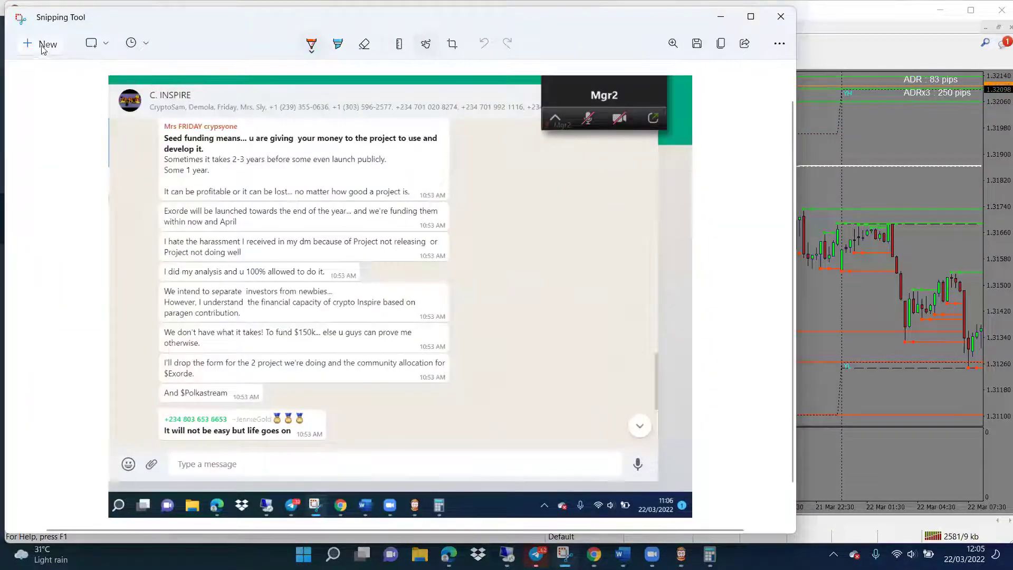
click(43, 49)
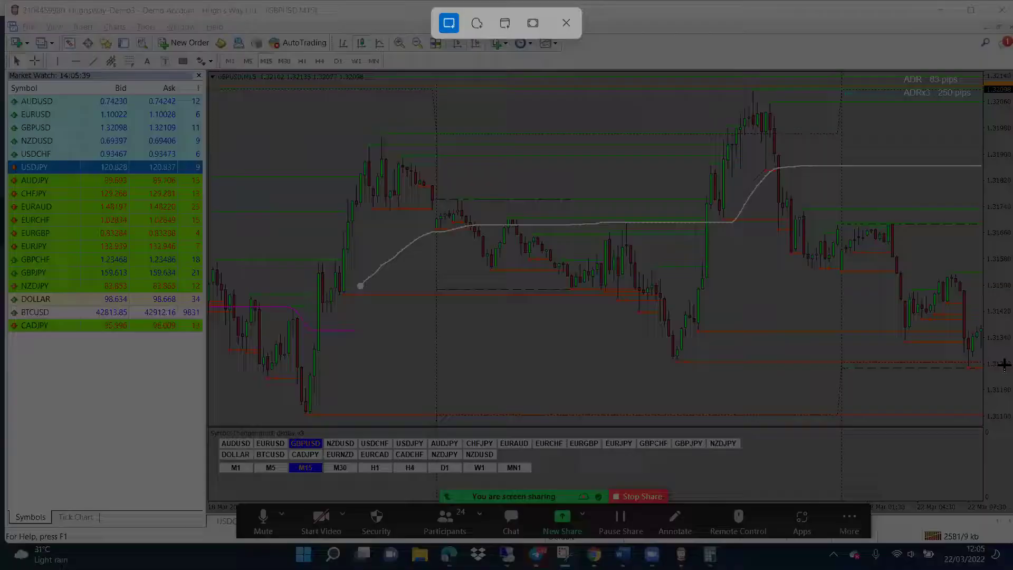
drag(1004, 422, 6, 72)
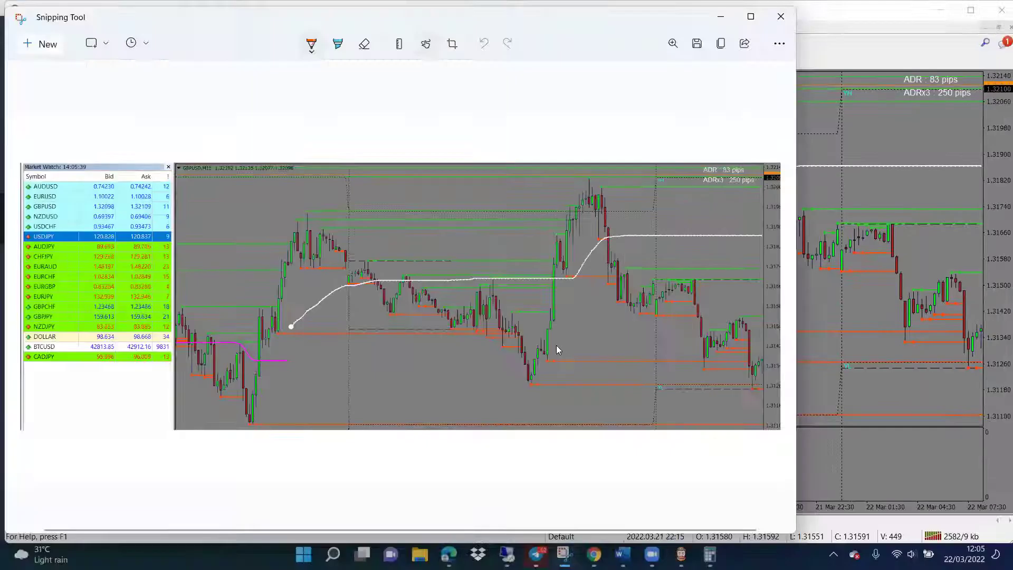
Retake the snip with the title bar and toolbars included, and return to MetaTrader
click(37, 44)
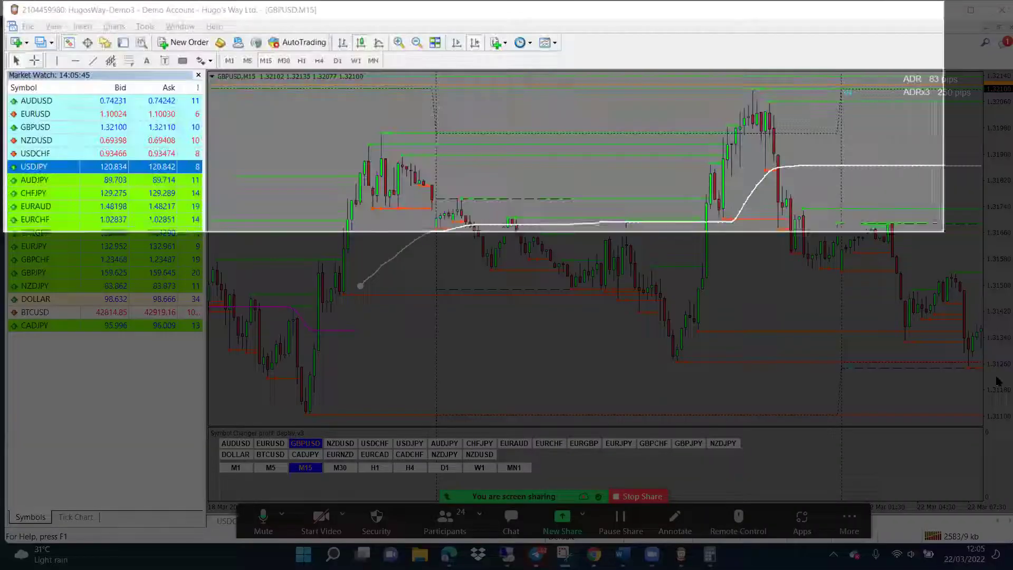
drag(943, 233, 1011, 445)
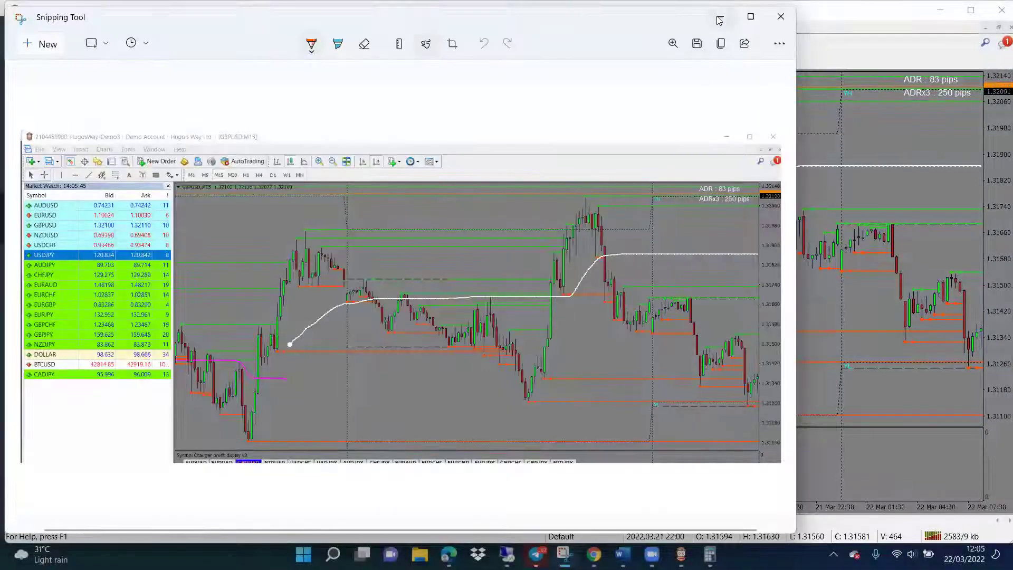
click(719, 19)
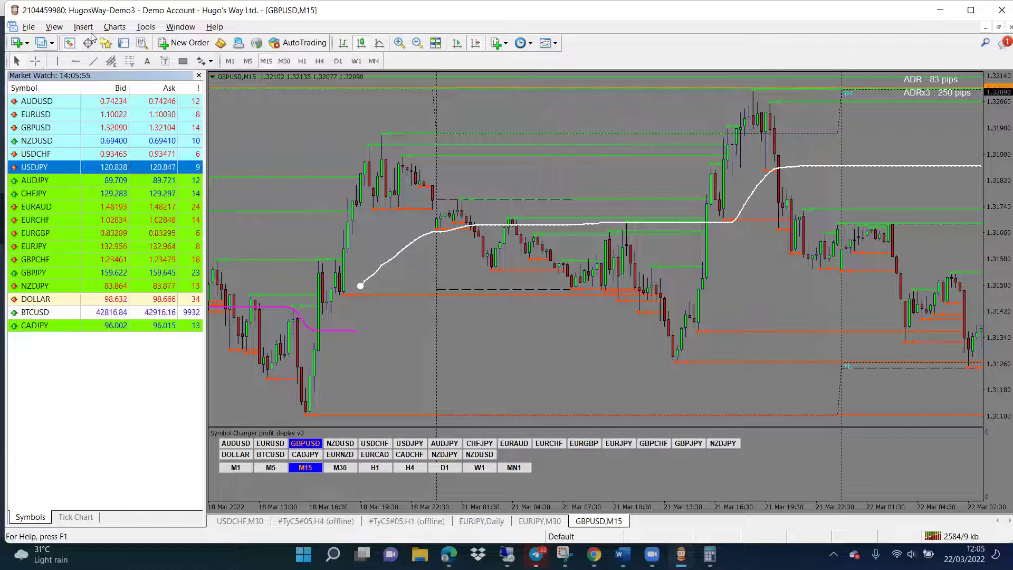
Show the Navigator in place of Market Watch and collapse its Accounts and Indicators groups
click(106, 42)
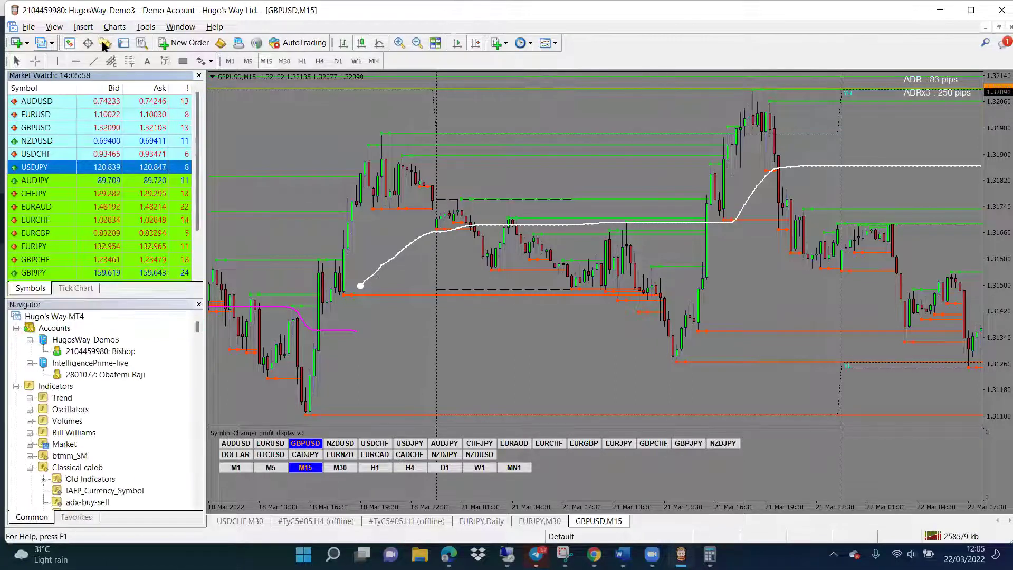
click(199, 76)
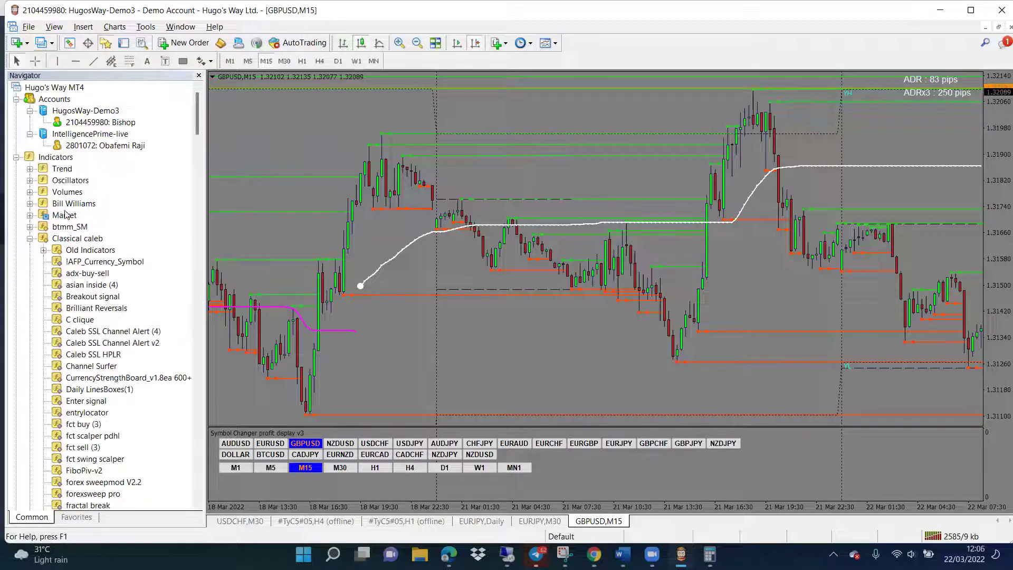
click(16, 99)
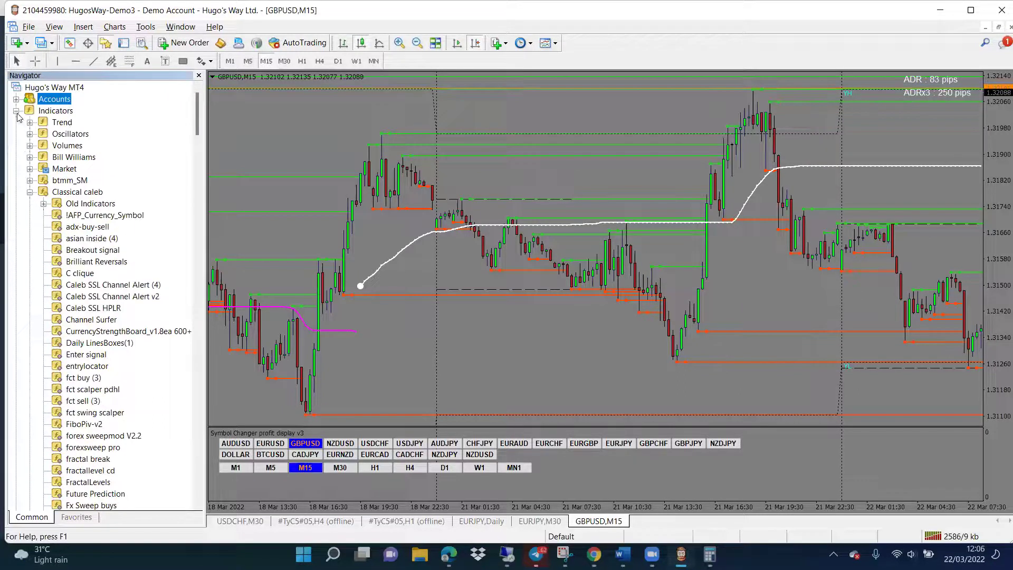
click(16, 111)
Start opening a new trading account and try adding the broker "fxtm" to the trading servers
click(28, 26)
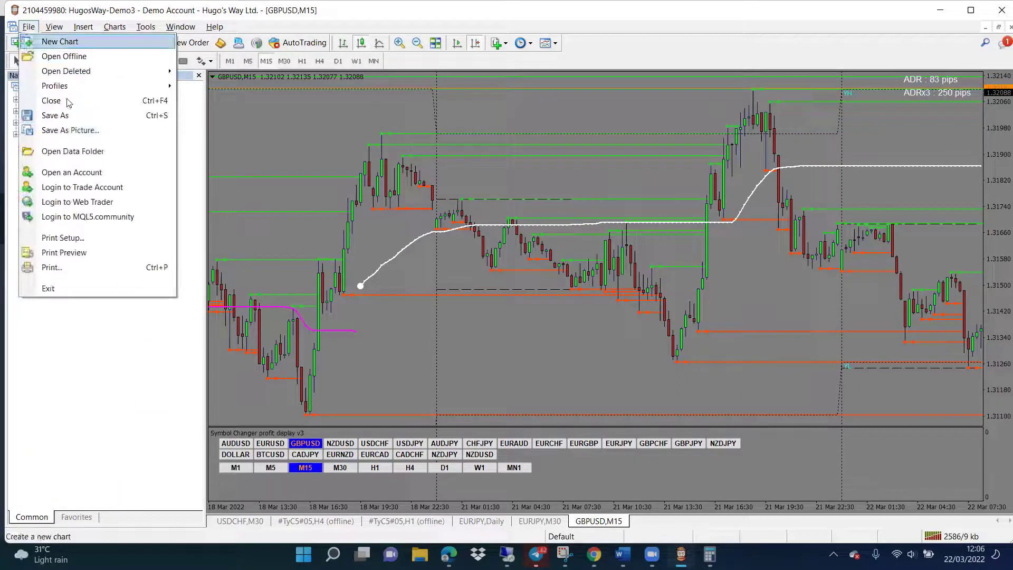
click(88, 173)
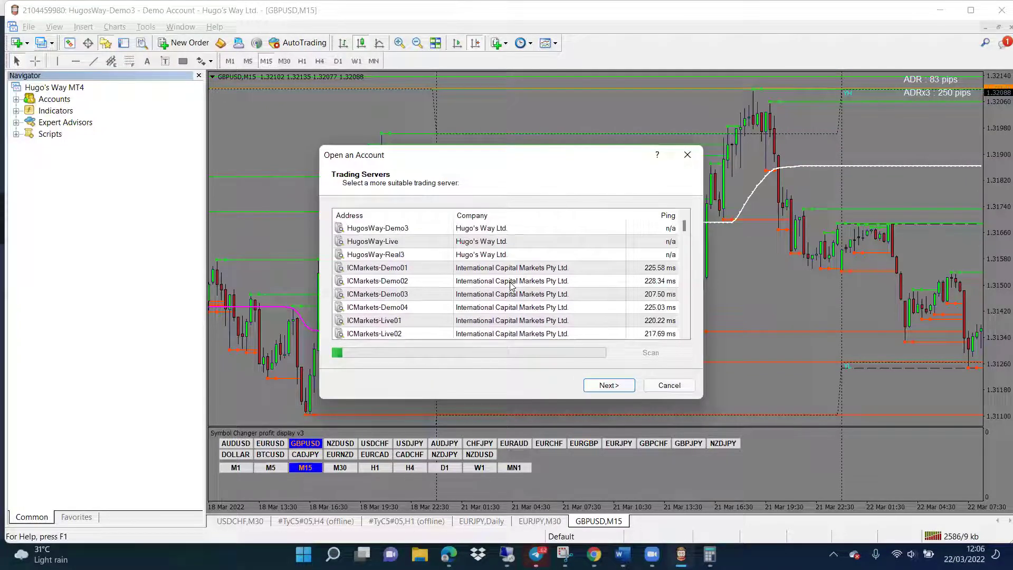
scroll(511, 285, down, 15)
click(511, 281)
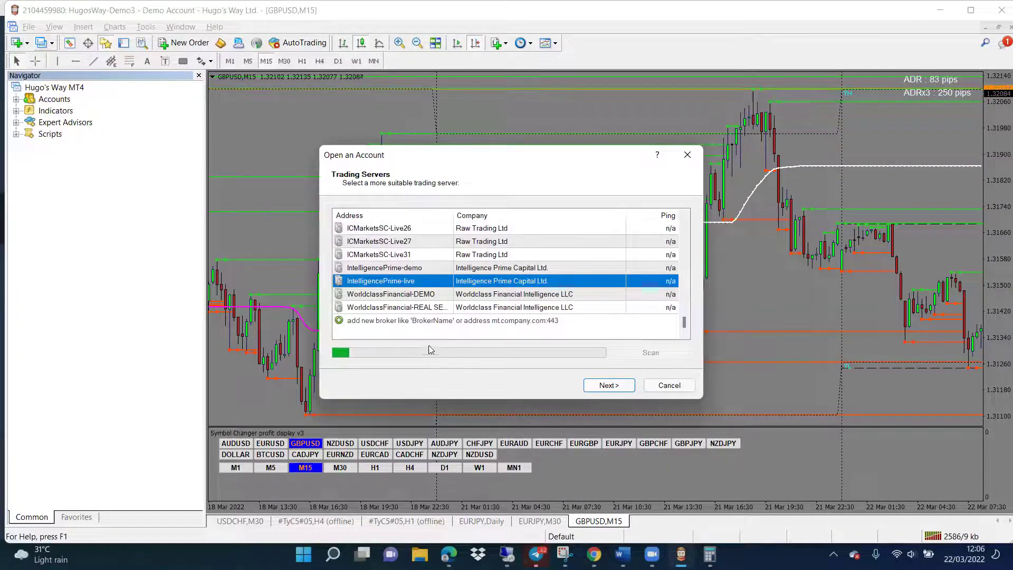
click(425, 320)
text(fxtm)
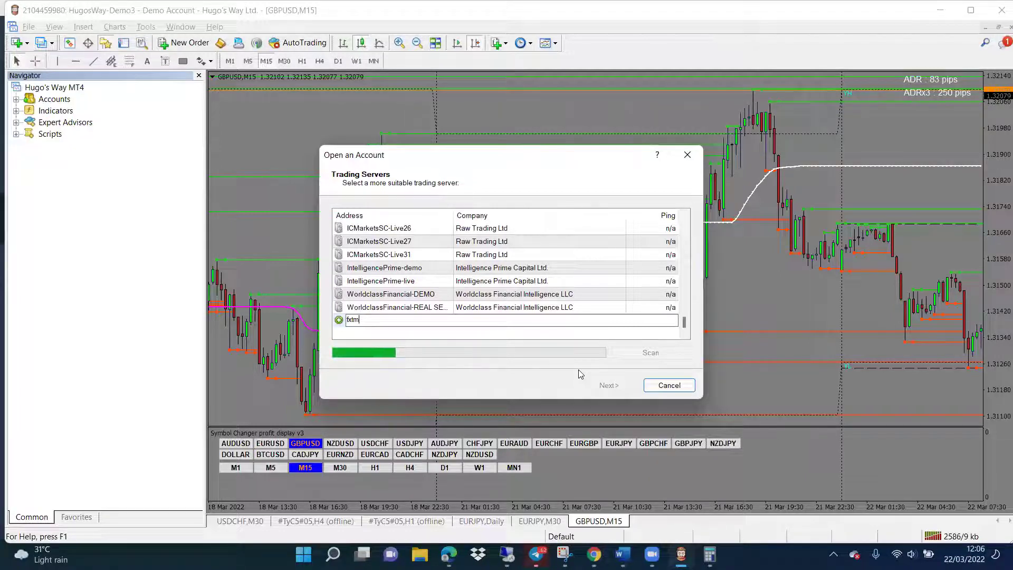
scroll(536, 279, up, 10)
scroll(537, 283, up, 3)
scroll(537, 283, down, 15)
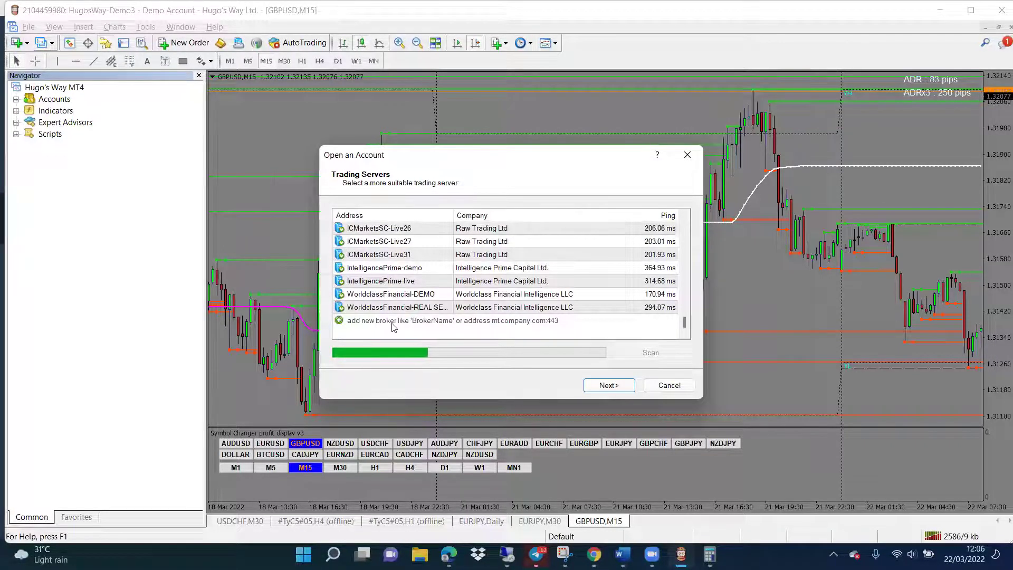
Scan for the broker "fxtm" and choose ForexTimeFXTM-ECN-demo as the trading server
click(393, 325)
text(fx)
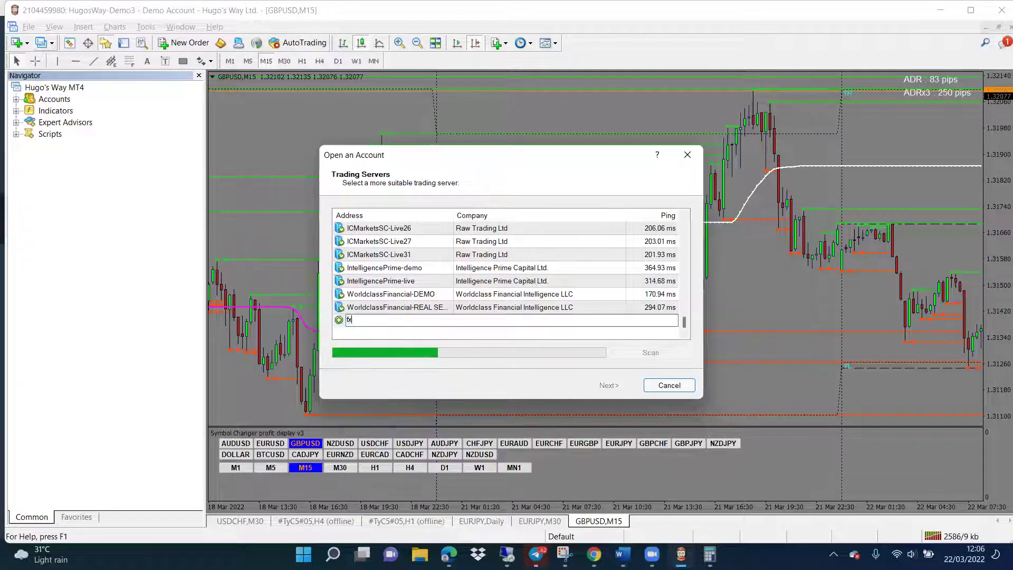
text(tm)
key(Return)
scroll(437, 293, up, 5)
scroll(437, 294, up, 5)
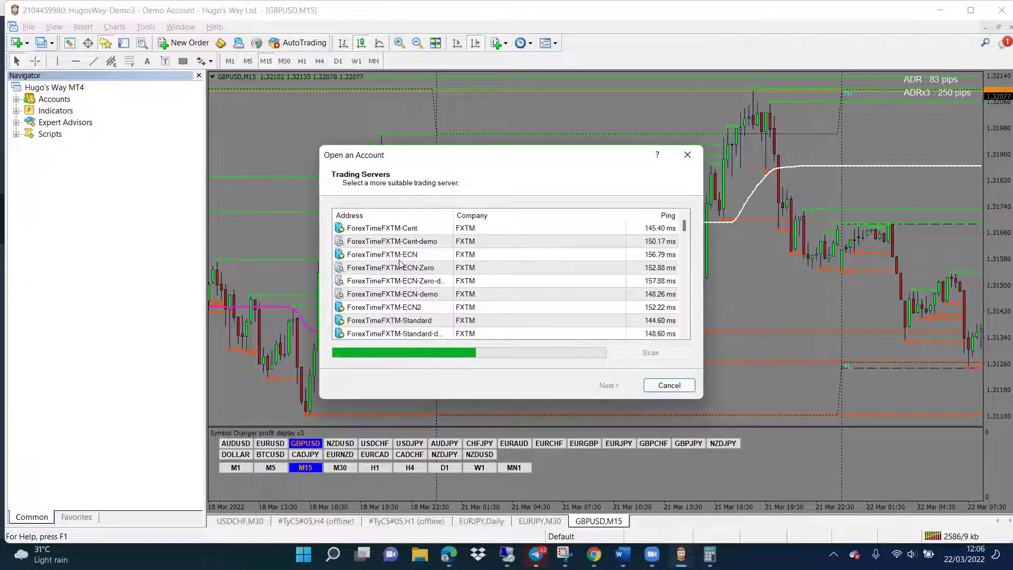
click(400, 299)
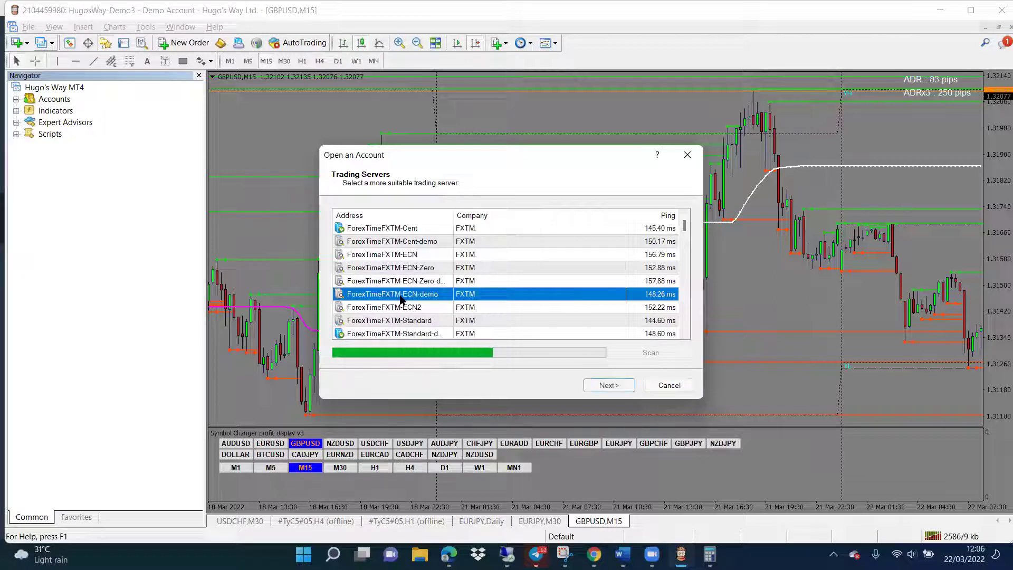
click(632, 390)
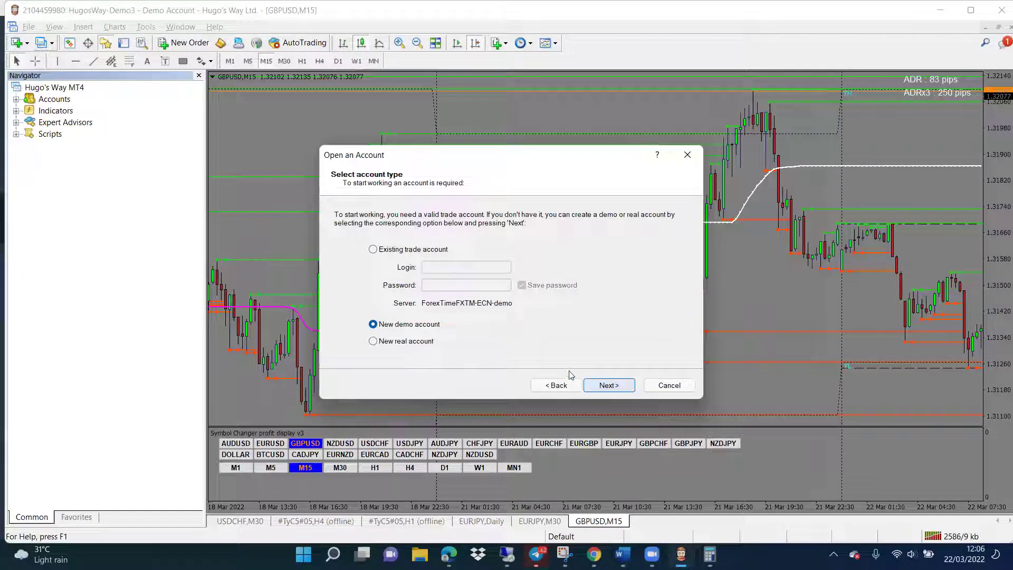
Register a new demo account with the prefilled personal details, a 5000 USD deposit and 1:500 leverage, agreeing to the newsletters
click(620, 388)
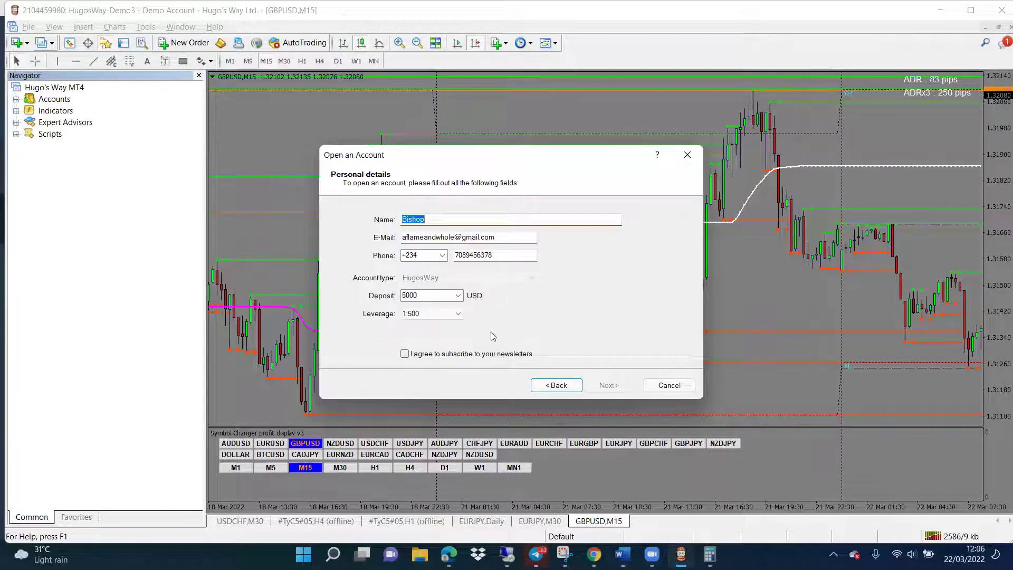
click(406, 354)
click(597, 381)
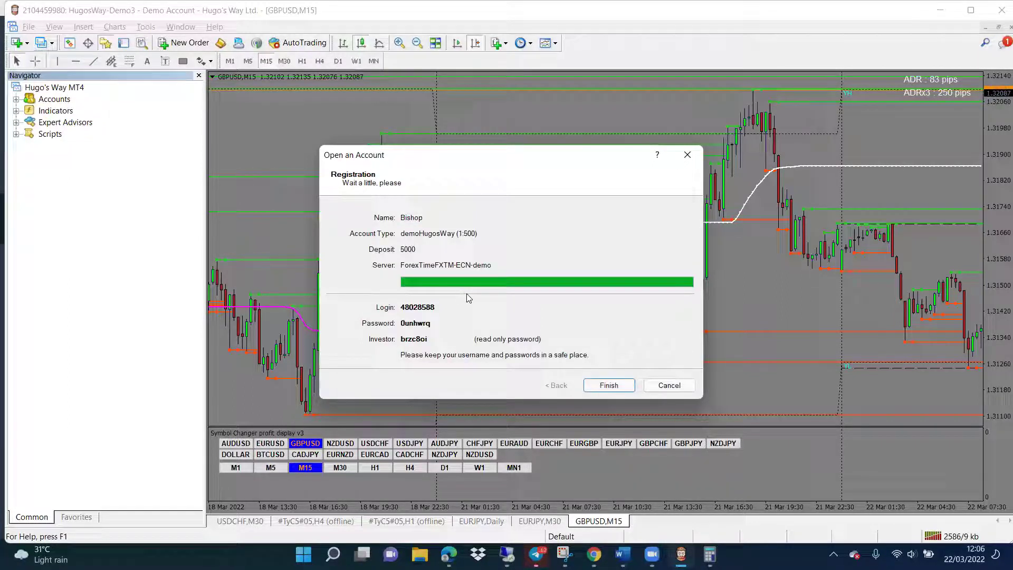
click(609, 384)
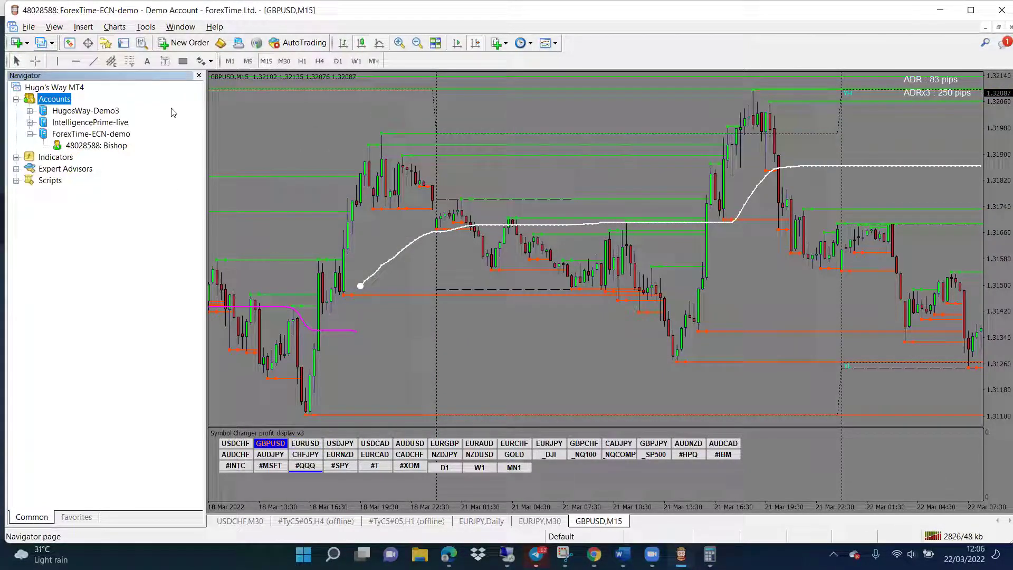
Hide the Navigator and examine the ForexTime demo spreads in Market Watch, including GBPUSD, EURUSD, AUDUSD, AUDNZD and AUDJPY
click(198, 75)
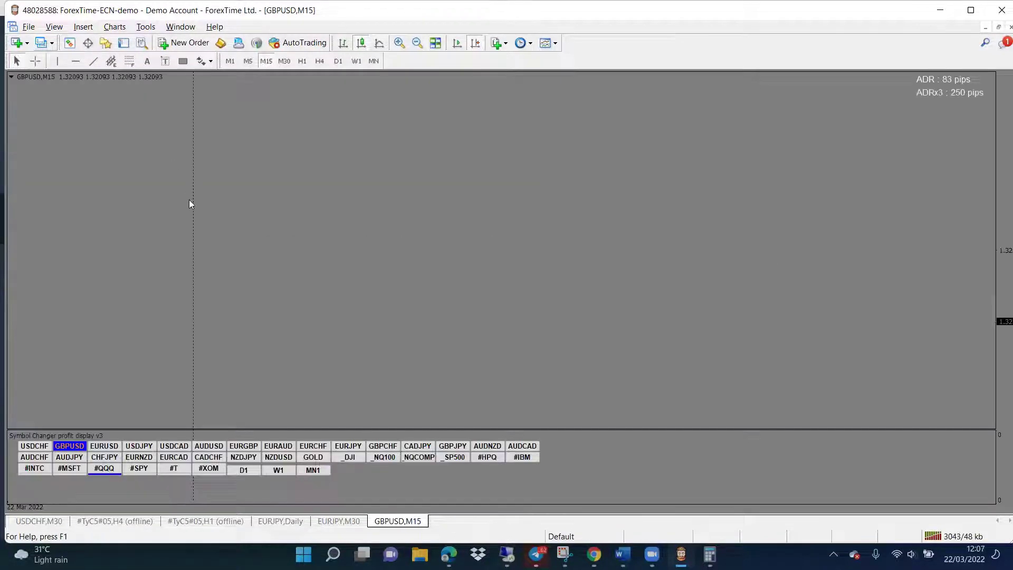
click(75, 46)
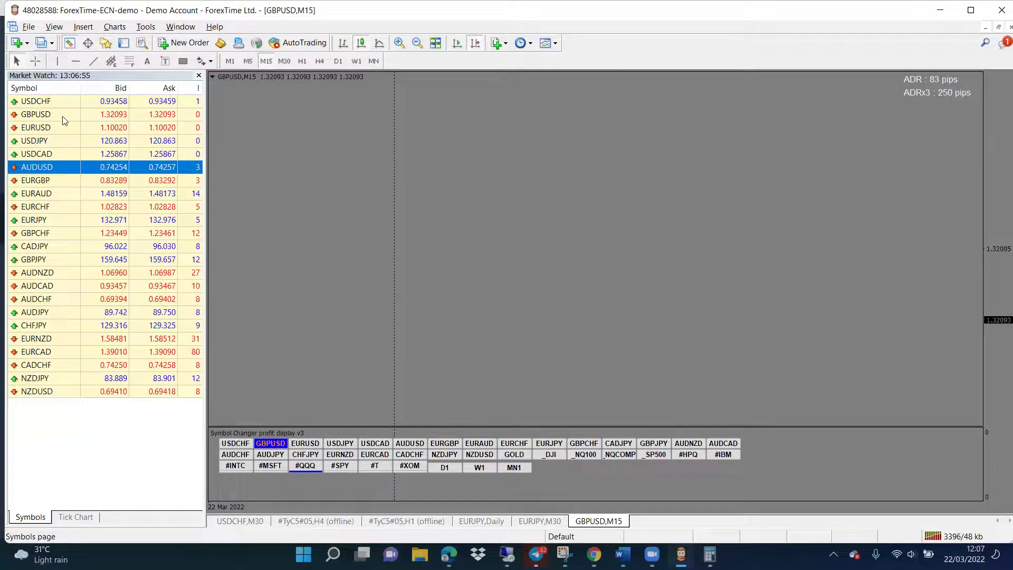
click(187, 119)
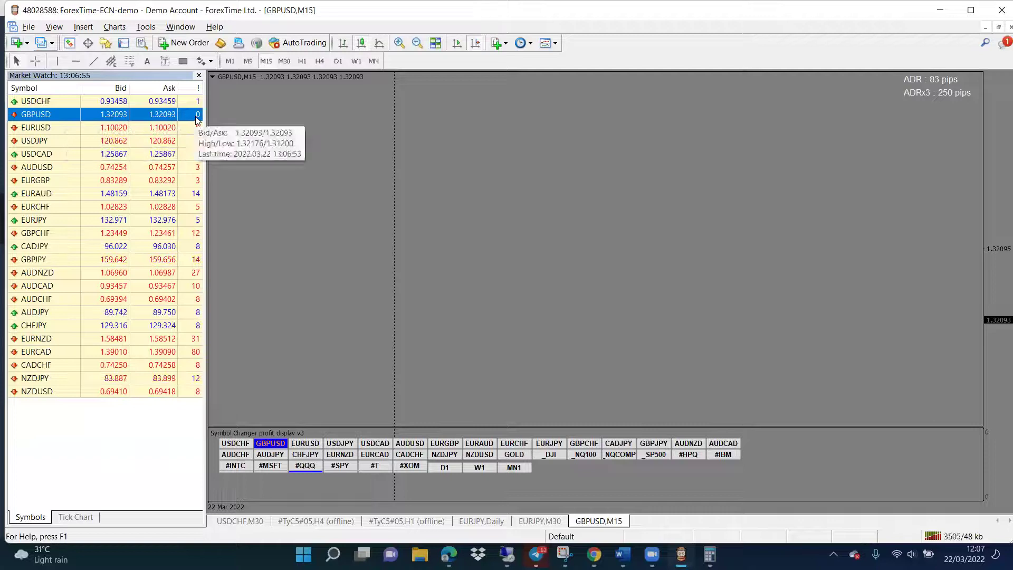
click(197, 130)
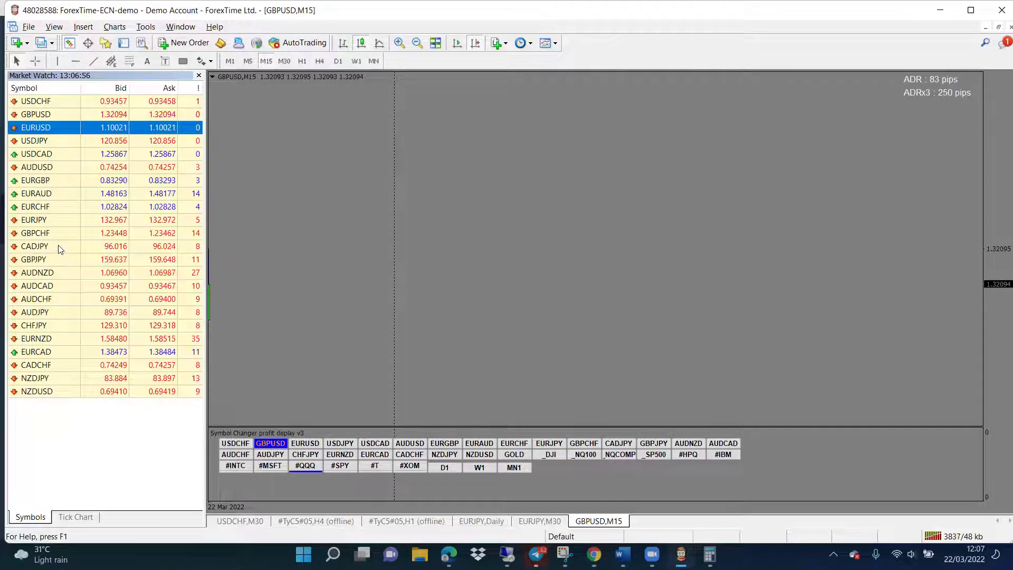
click(53, 172)
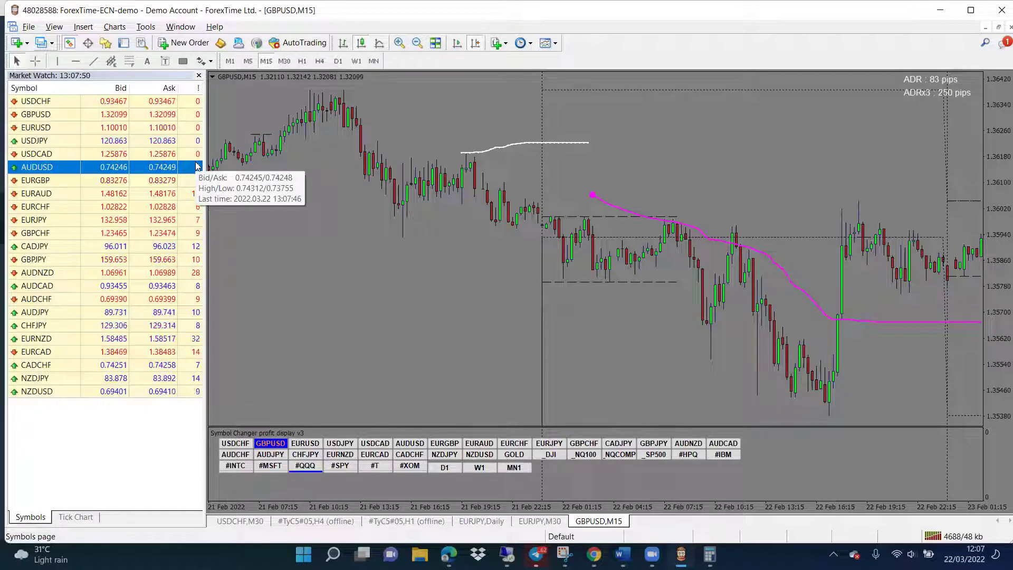
click(199, 272)
click(198, 313)
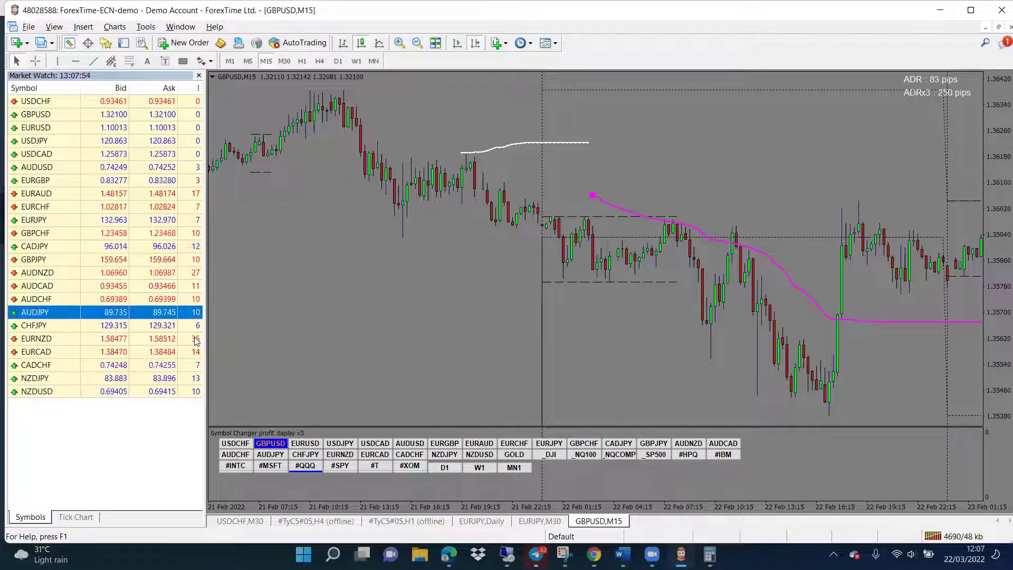
Hide Market Watch, log back in to the saved account under HugosWay-Demo3, and leave the Navigator hidden
click(199, 75)
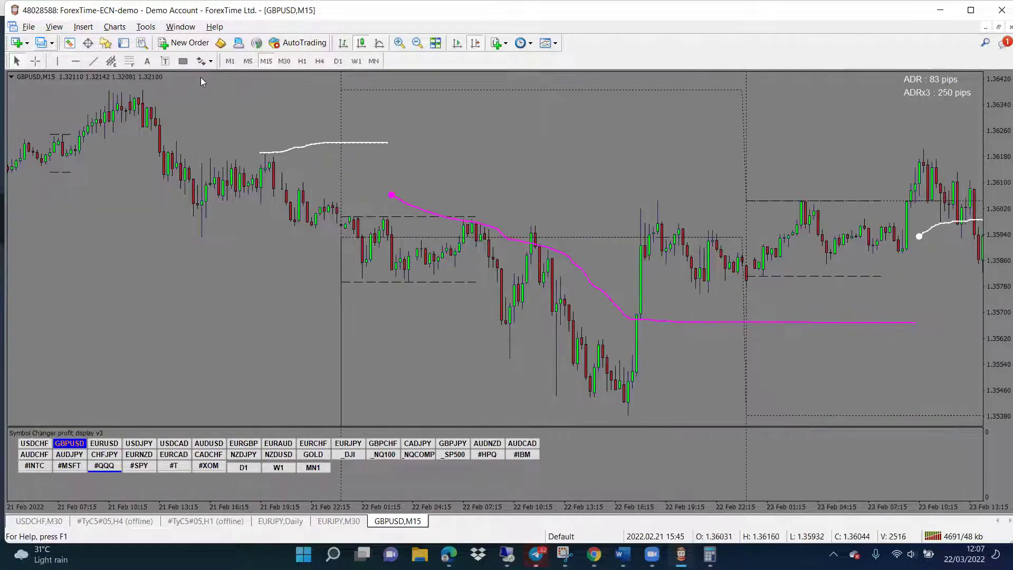
click(106, 43)
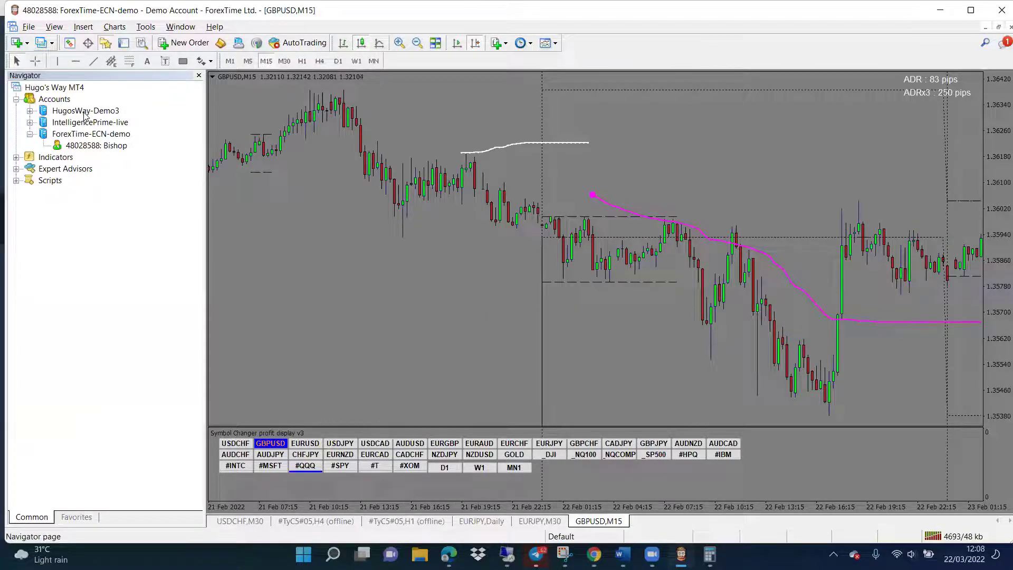
click(86, 115)
click(30, 111)
double_click(93, 123)
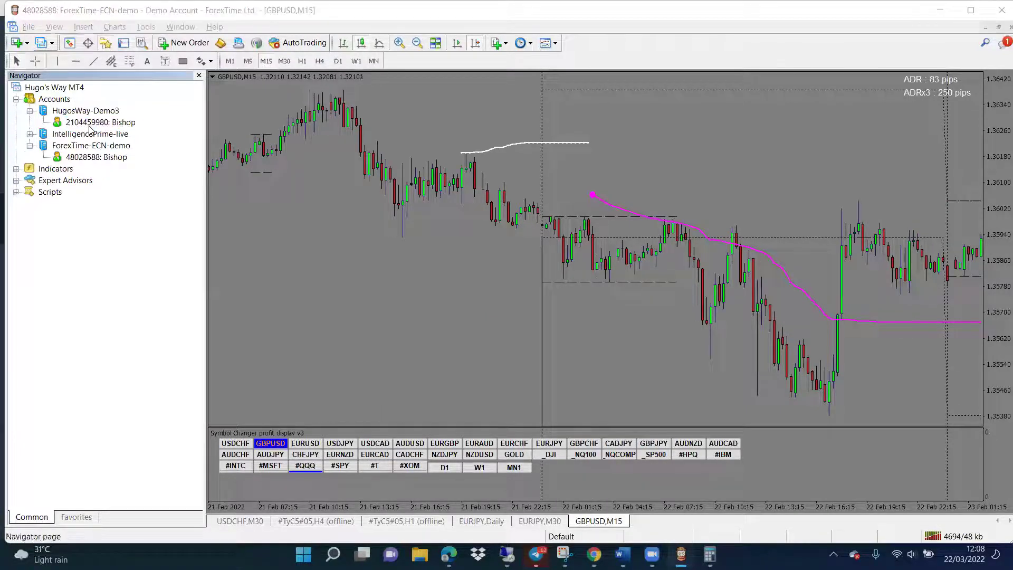
click(211, 227)
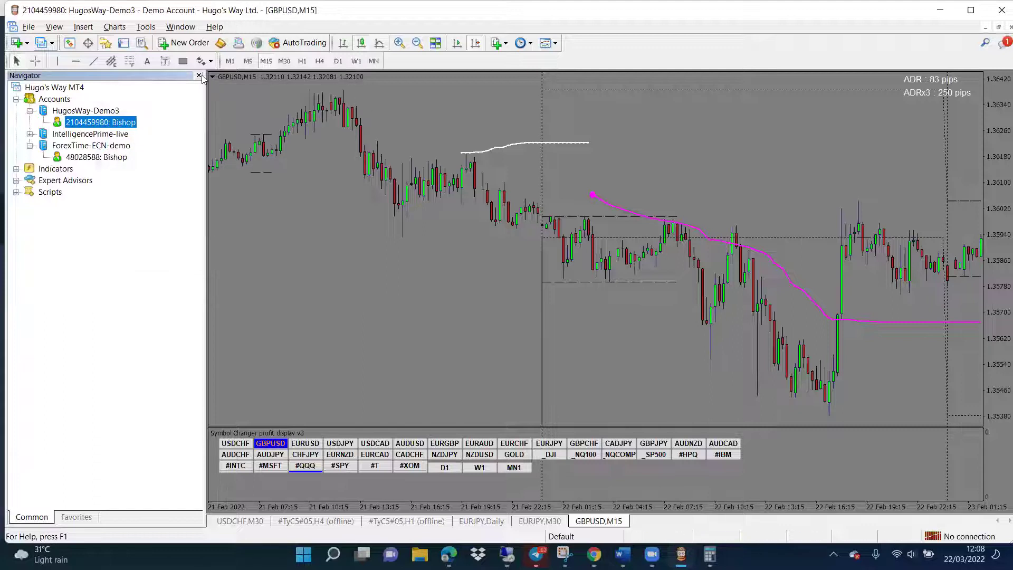
click(199, 75)
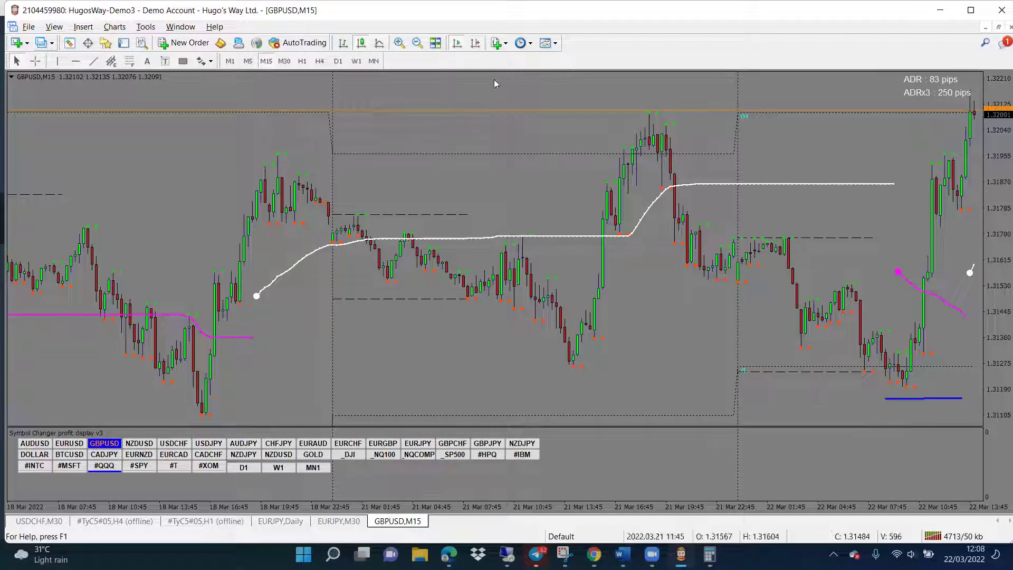
Switch the GBPUSD chart to the M30 timeframe and back to M15 to redraw the fractal lines
click(477, 44)
click(479, 43)
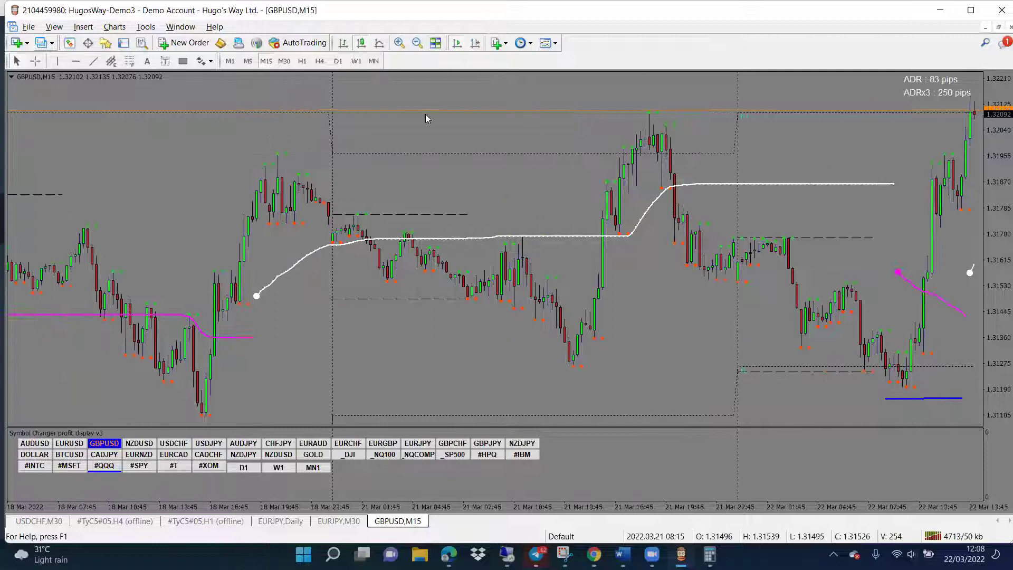
click(288, 62)
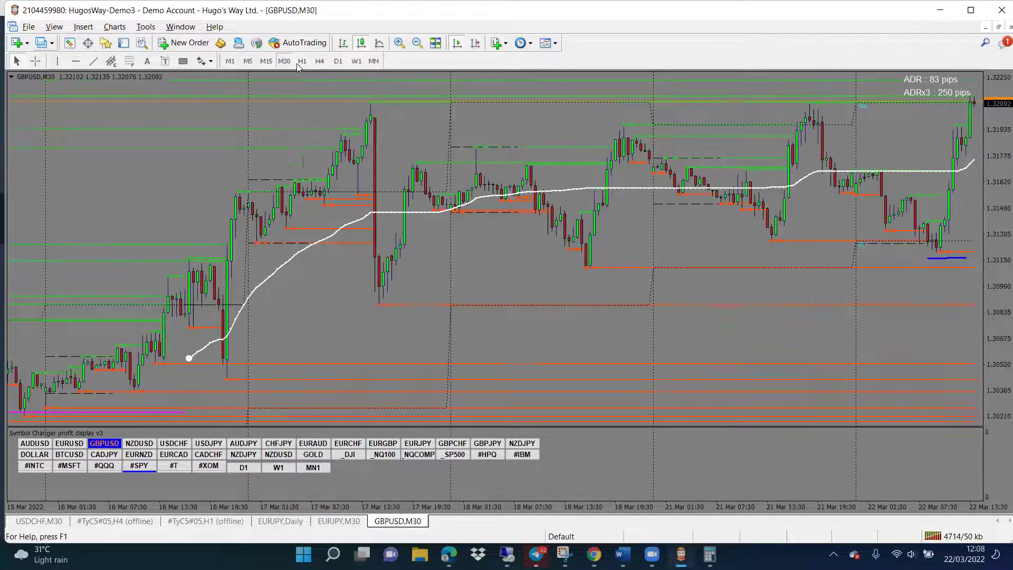
click(265, 62)
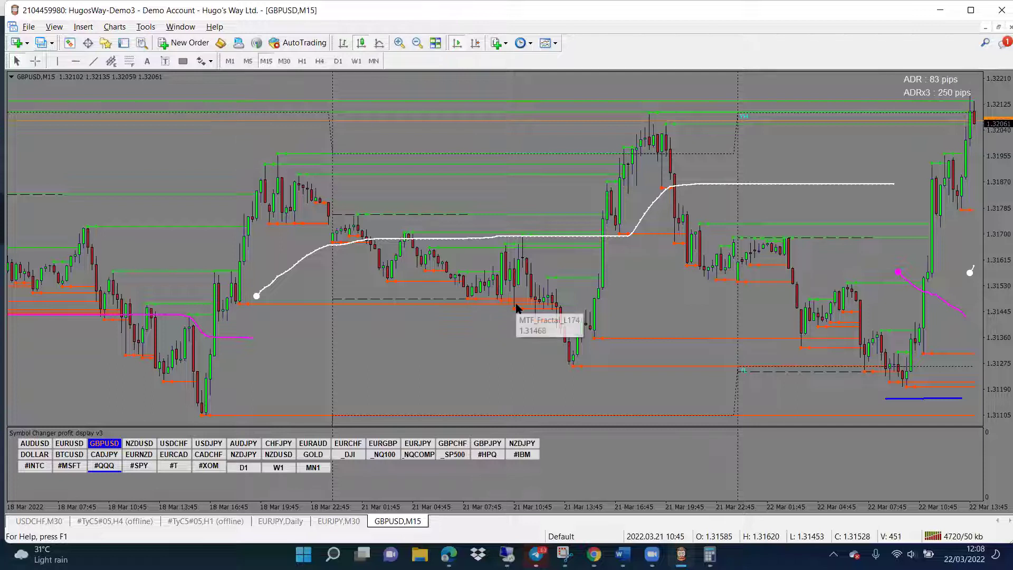
Examine the GBPUSD M15 history from 16 to 22 March for where the Tidane trend line changes colour relative to the fractal levels
drag(621, 294, 634, 296)
scroll(626, 288, up, 6)
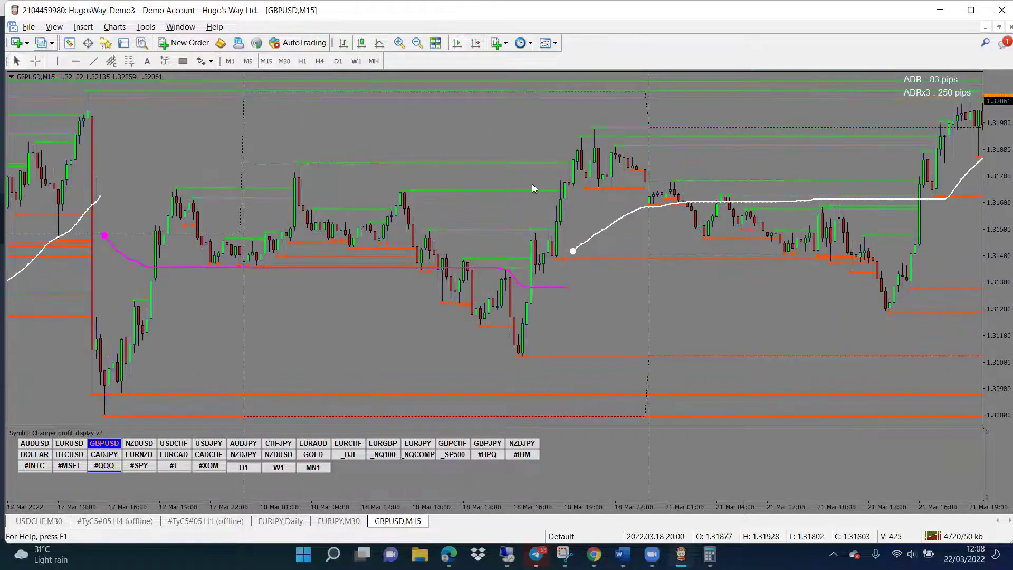
scroll(536, 250, up, 3)
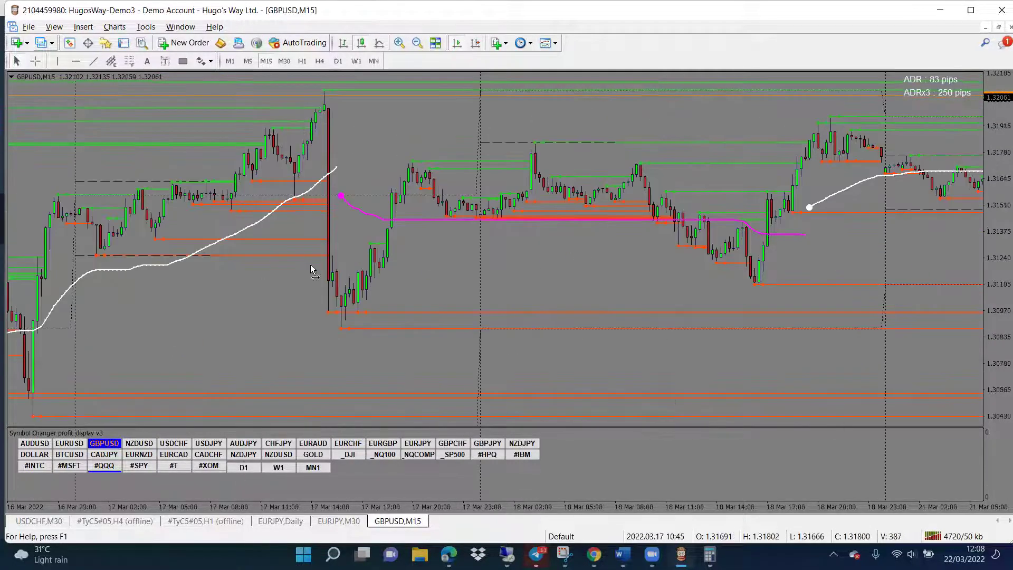
scroll(312, 267, down, 8)
scroll(511, 248, up, 2)
scroll(773, 249, up, 8)
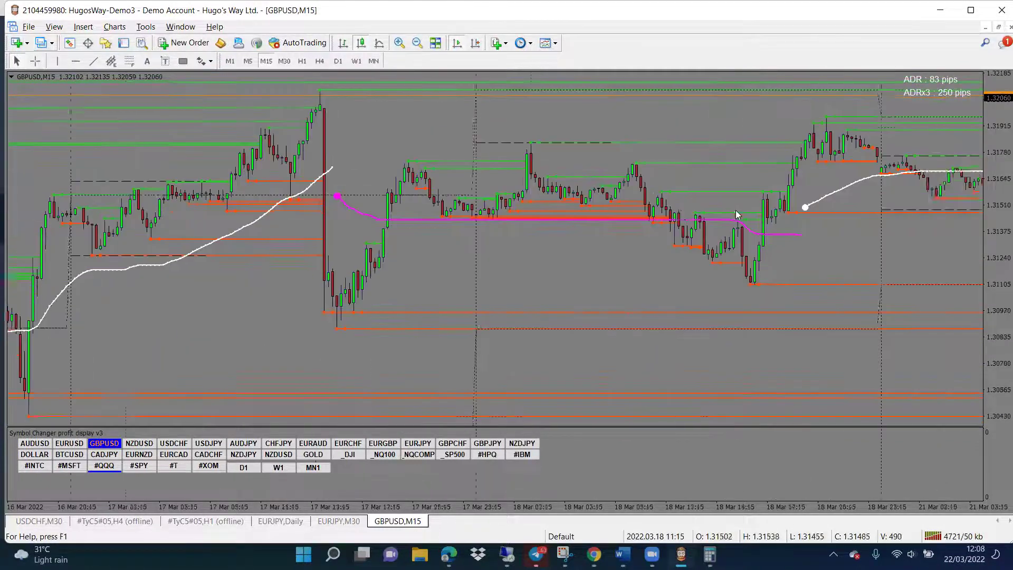
scroll(656, 210, down, 10)
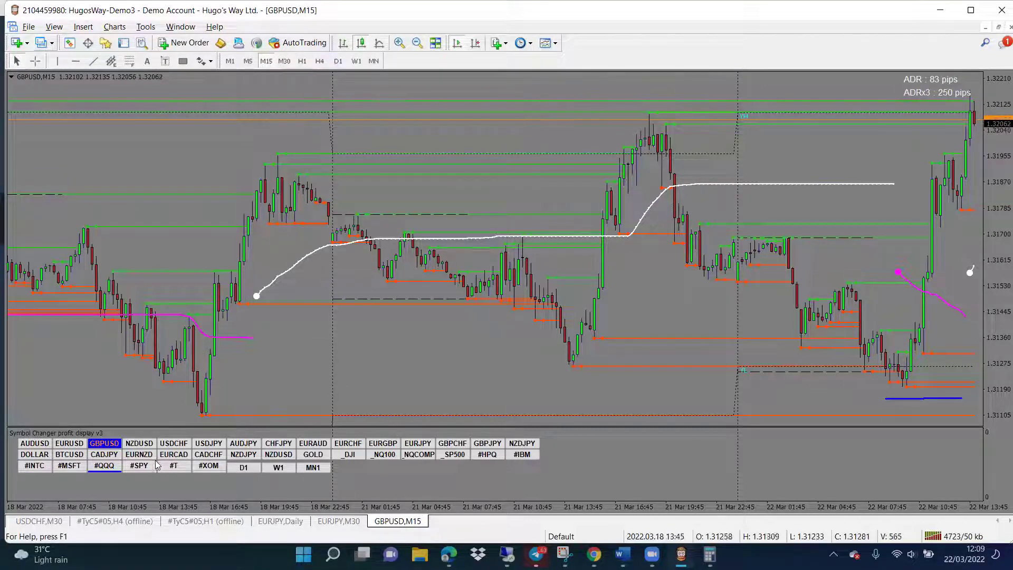
Show NZDUSD on the M30 timeframe and enlarge the candles
click(140, 445)
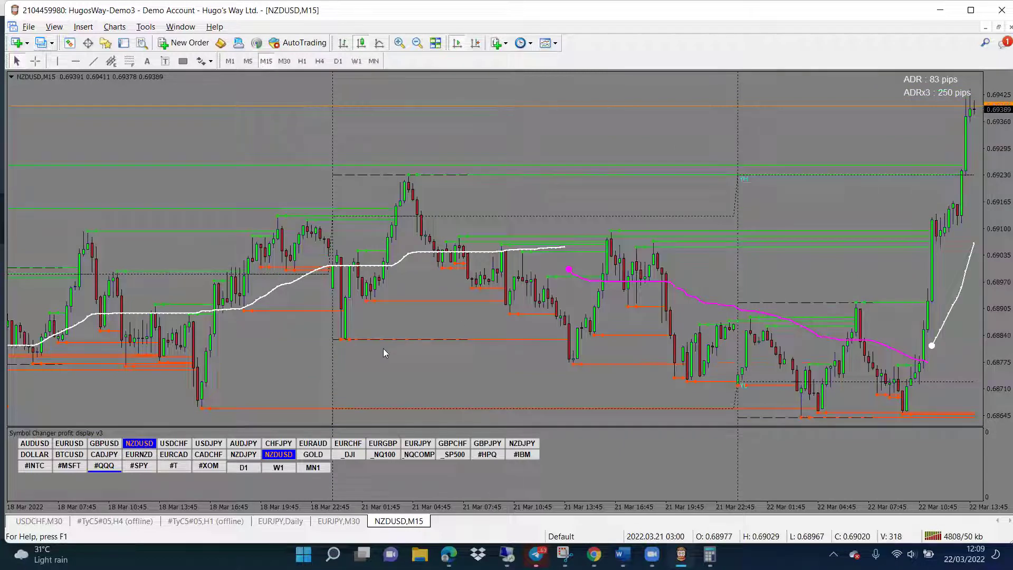
mouse_move(396, 341)
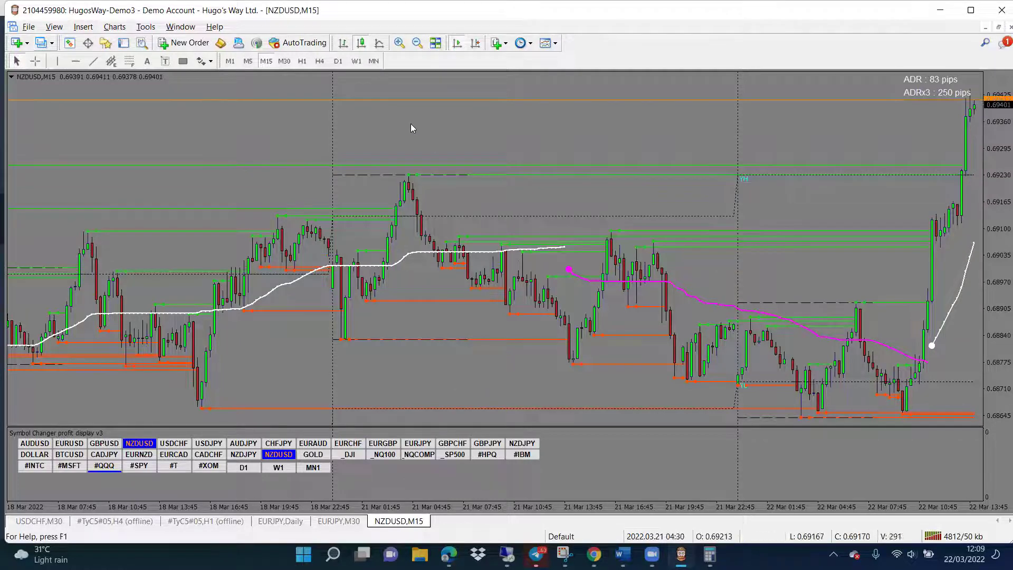
click(288, 62)
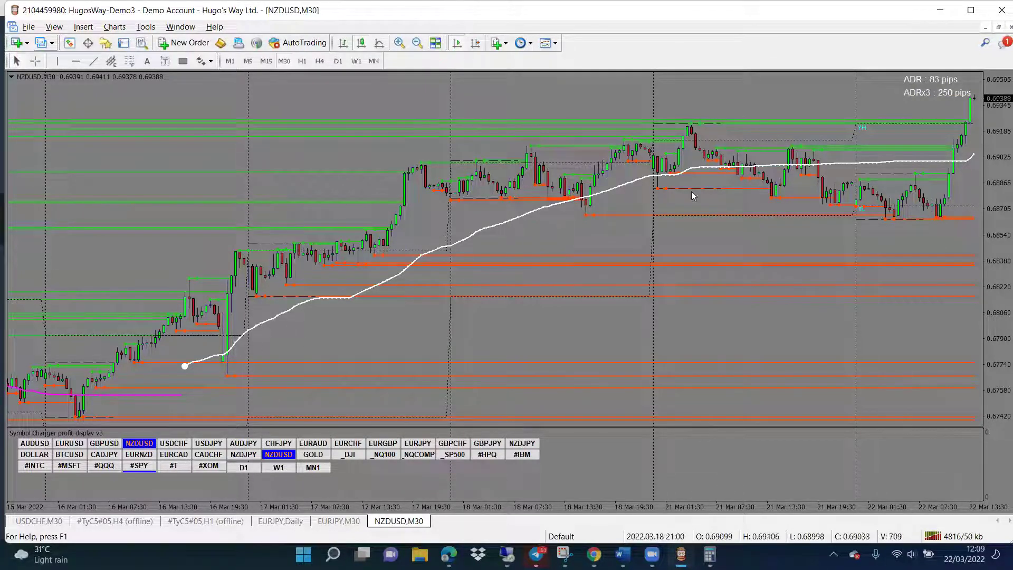
click(399, 43)
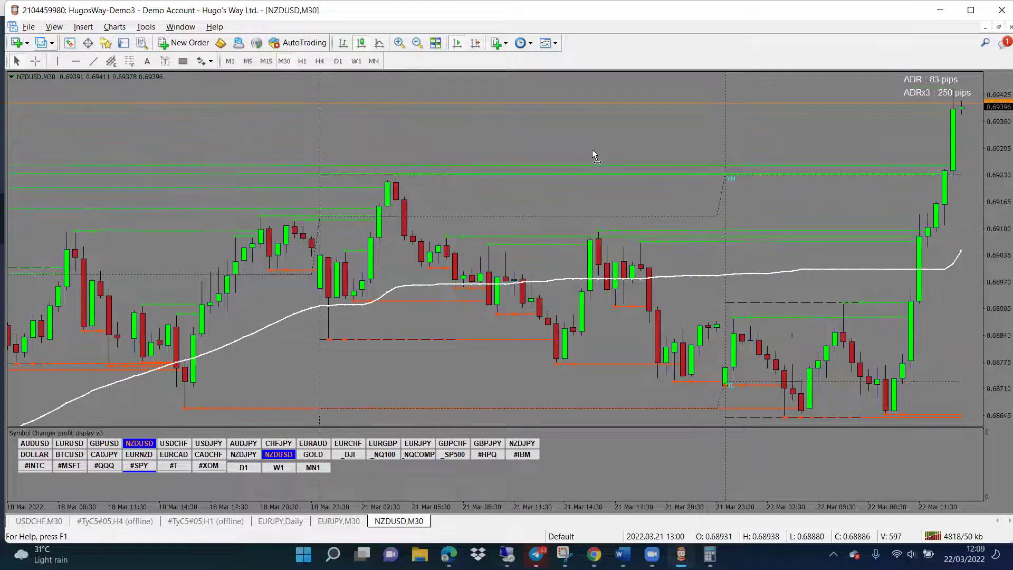
Draw a short, nearly horizontal trendline at about 0.6877 above the early 22 March lows on the NZDUSD M30 chart
mouse_move(493, 292)
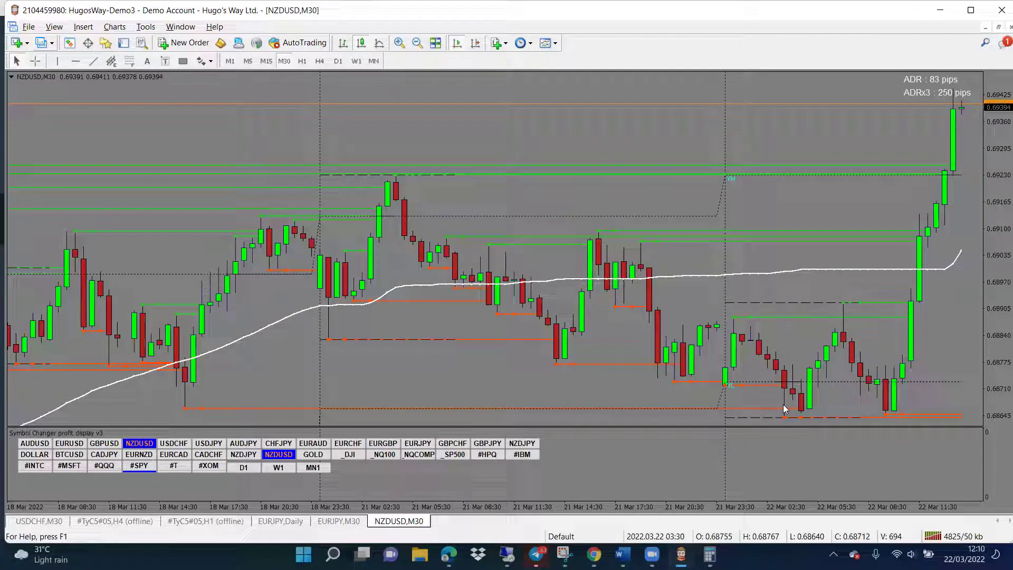
mouse_move(787, 414)
mouse_move(770, 387)
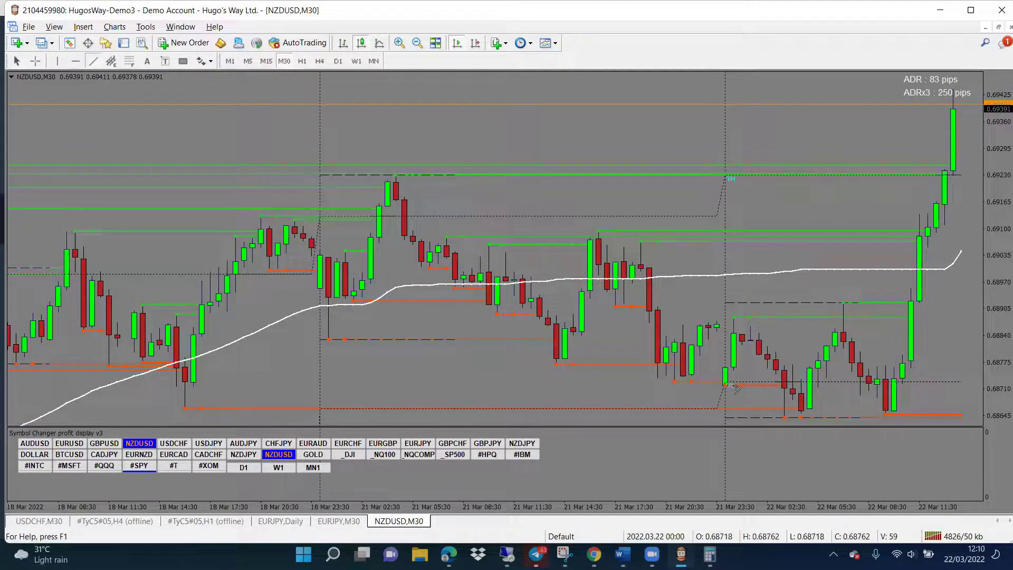
drag(784, 365, 869, 363)
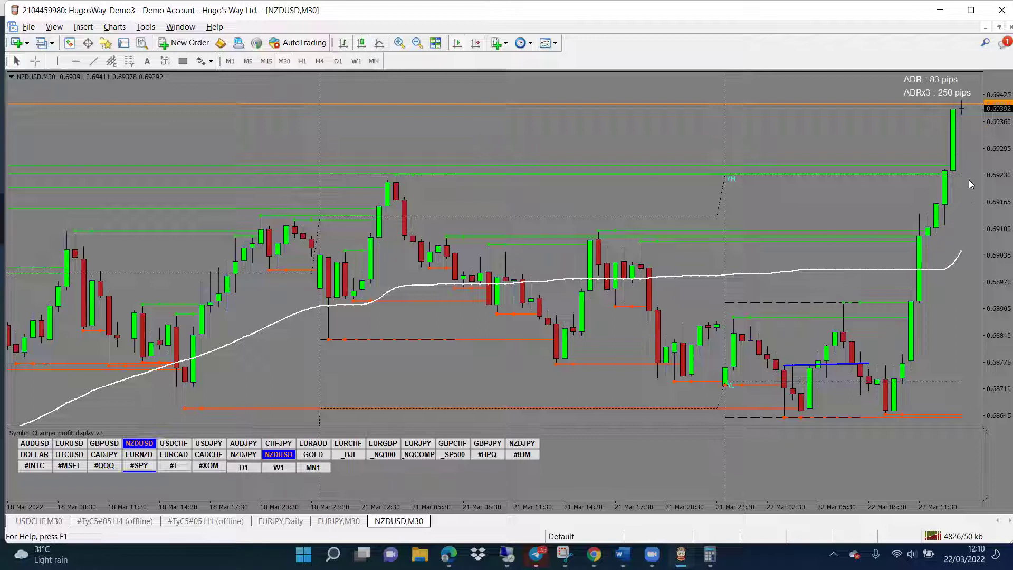
Examine the earlier NZDUSD M30 history back to 11 March, comparing the Tidane trend line with the fractal levels
drag(489, 372, 692, 343)
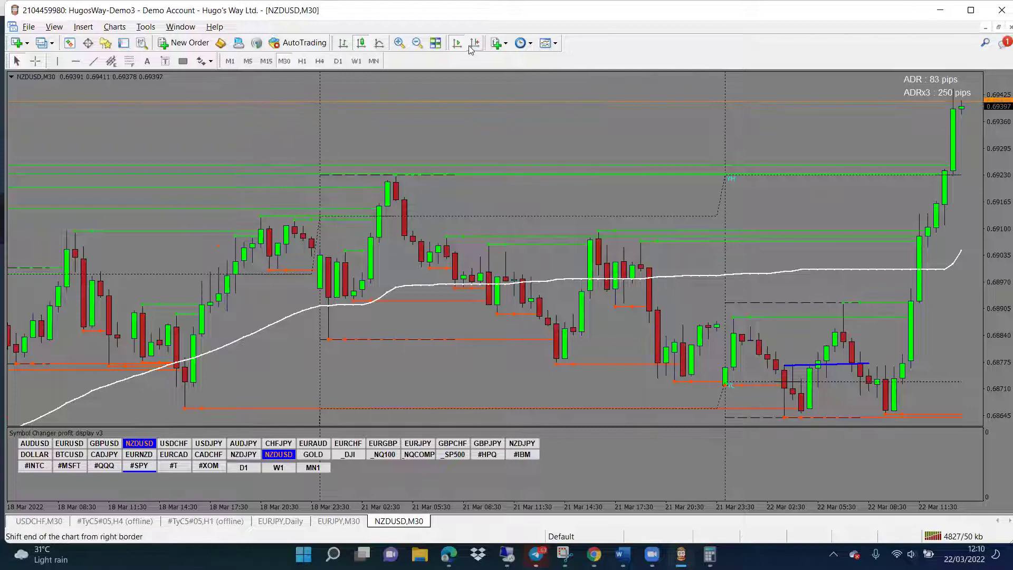
drag(271, 188, 535, 181)
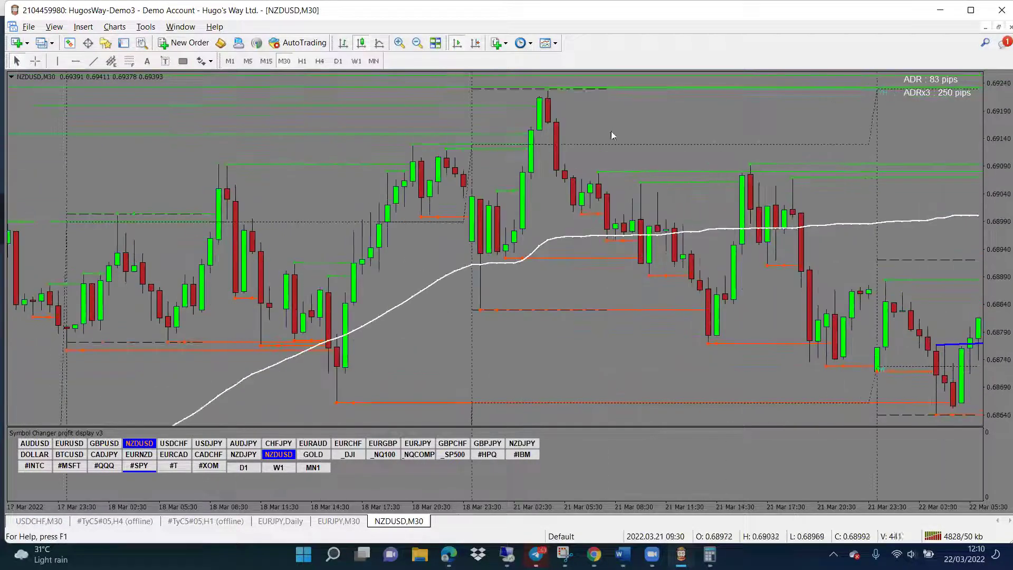
scroll(405, 177, down, 10)
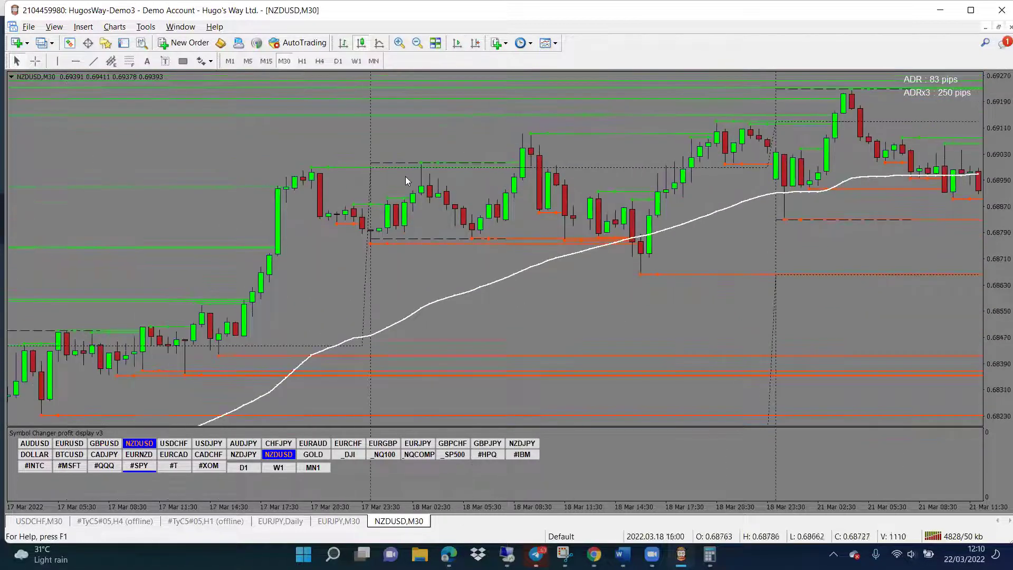
scroll(881, 220, down, 12)
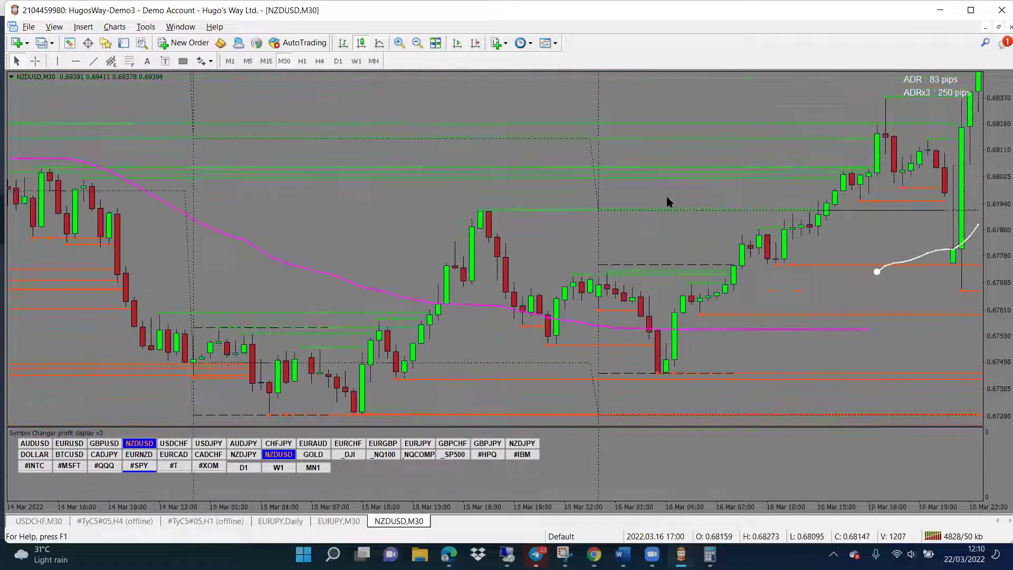
scroll(759, 187, down, 5)
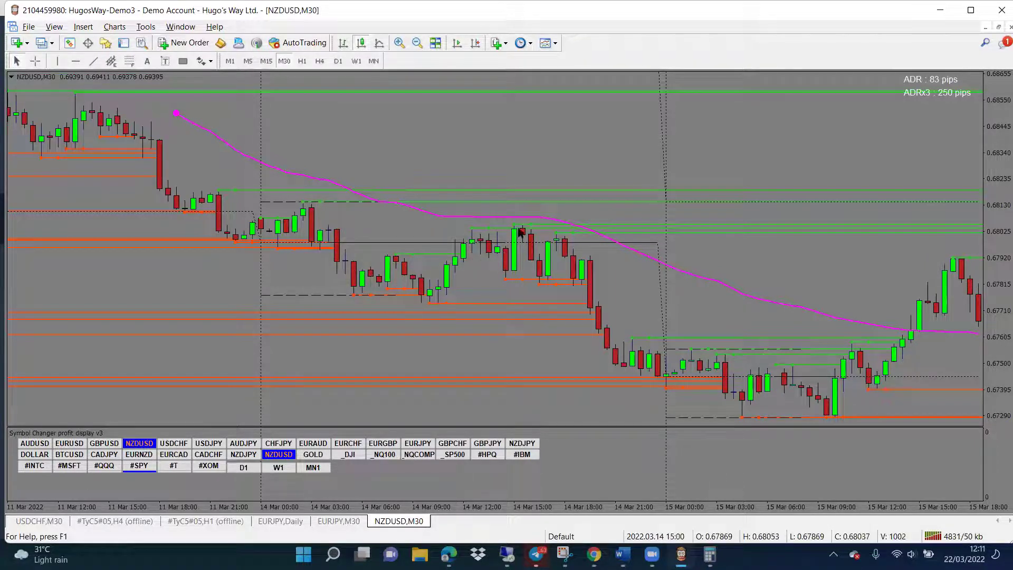
Follow the NZDUSD M30 chart from 14 March forward to 22 March, examining candles around the magenta and white Tidane trend lines
scroll(611, 358, down, 5)
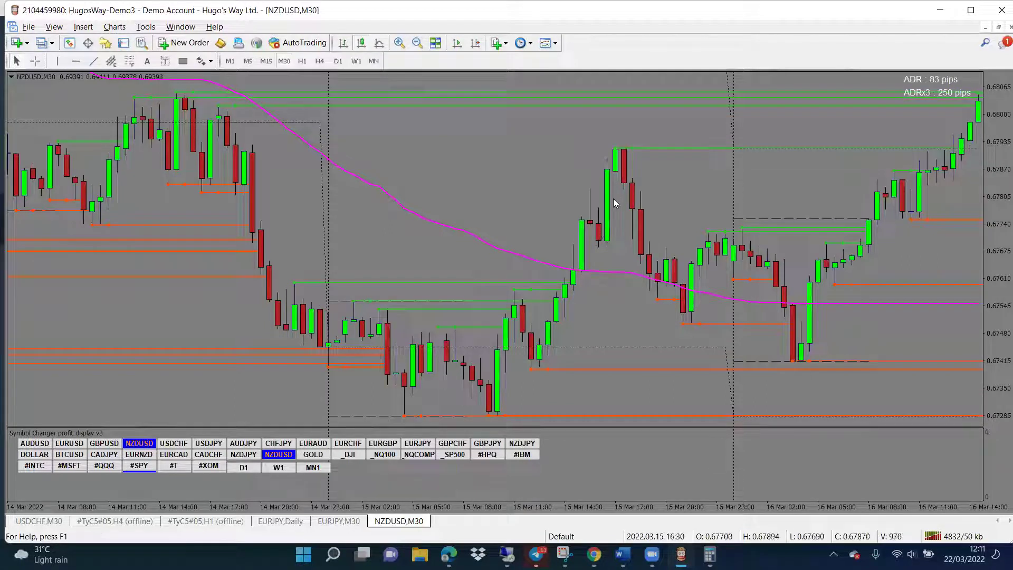
drag(693, 352, 491, 337)
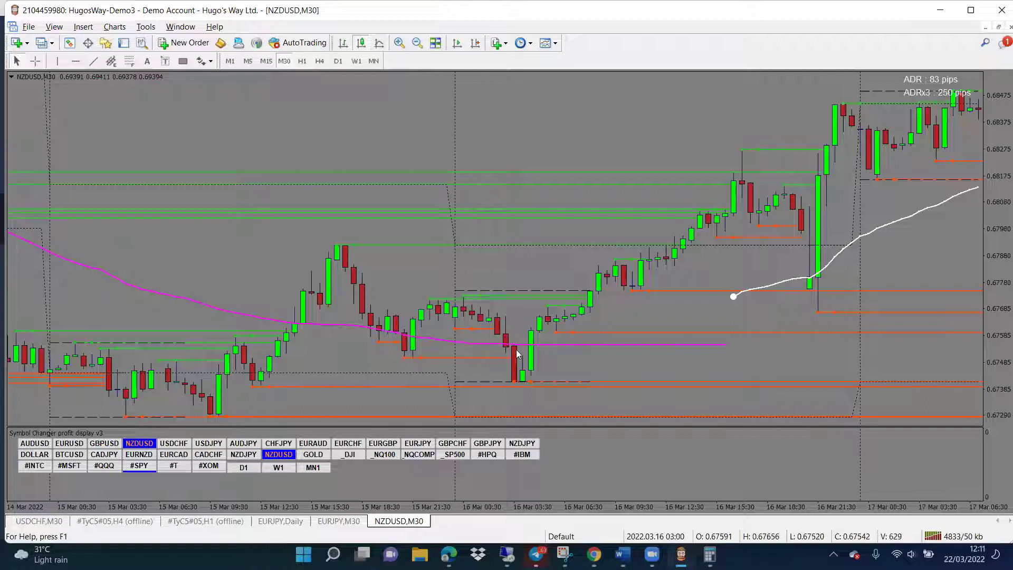
scroll(588, 311, down, 1)
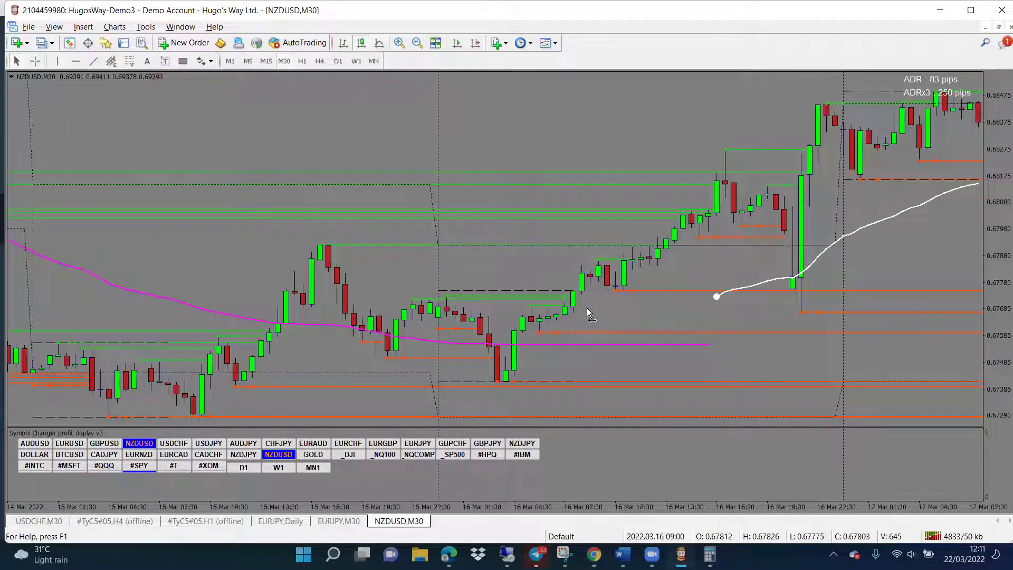
scroll(583, 307, down, 5)
scroll(577, 306, down, 2)
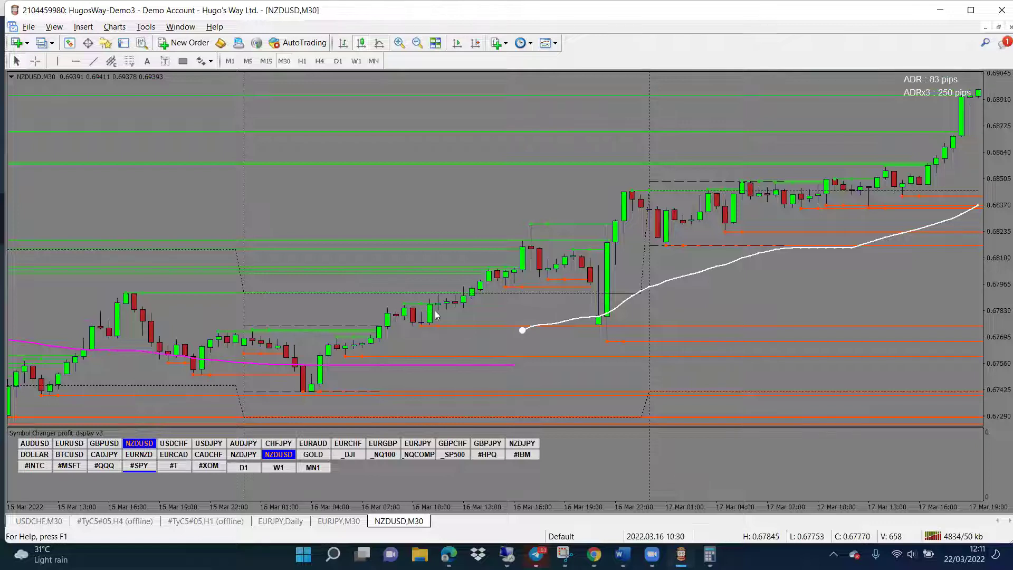
scroll(501, 303, down, 5)
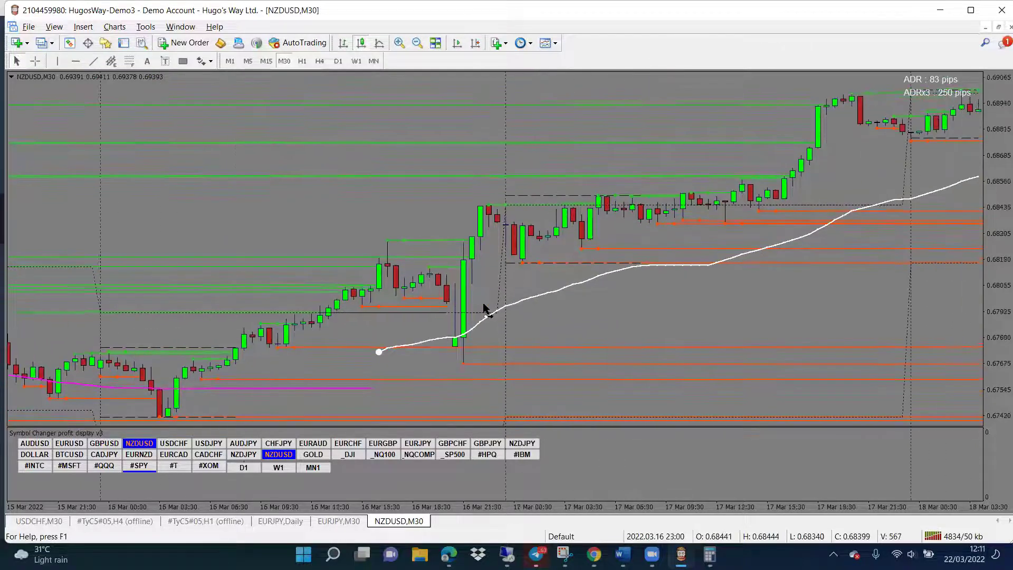
scroll(484, 307, down, 10)
scroll(466, 305, down, 10)
scroll(449, 304, down, 6)
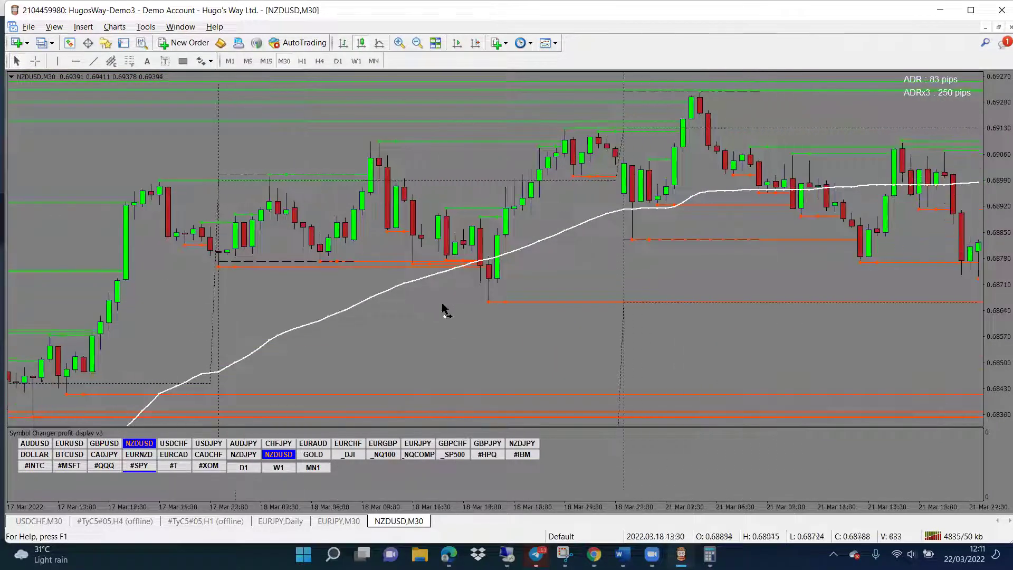
scroll(443, 310, down, 2)
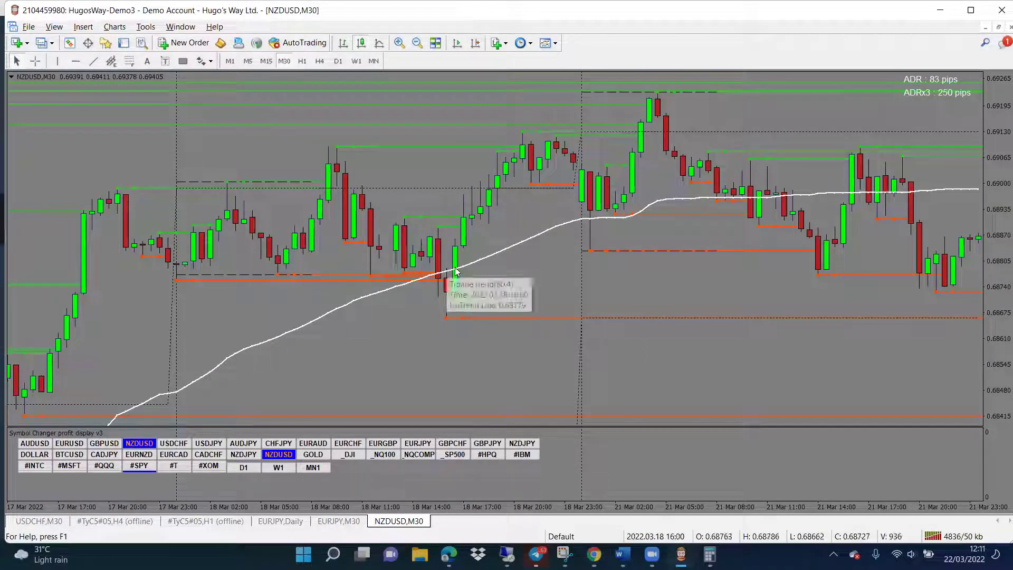
scroll(544, 211, down, 6)
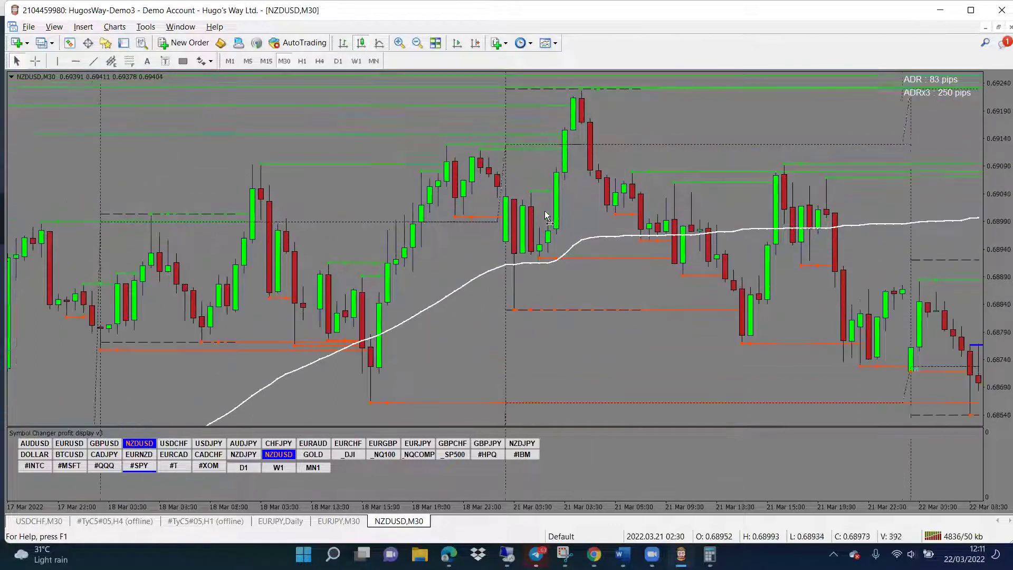
scroll(542, 212, down, 2)
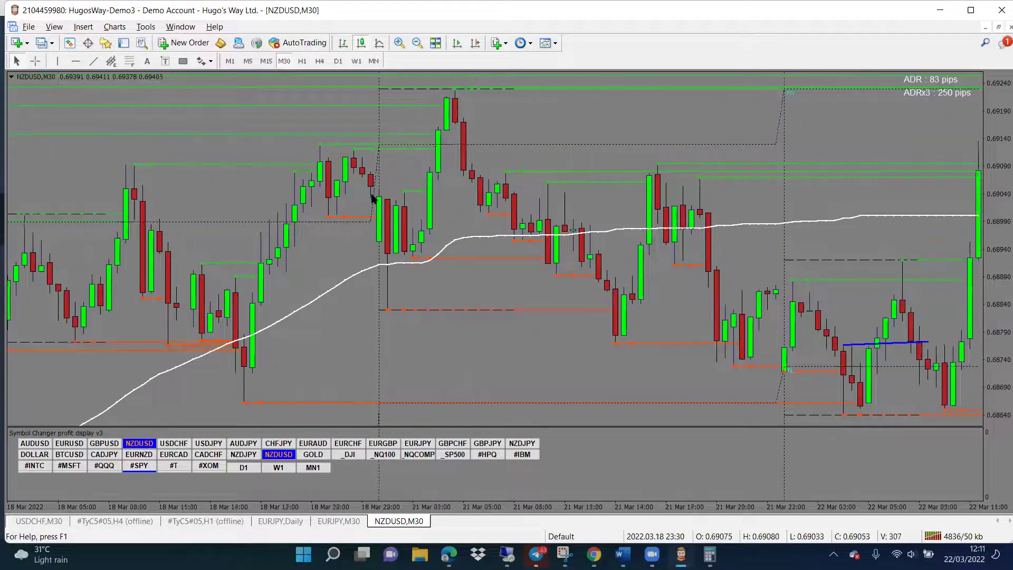